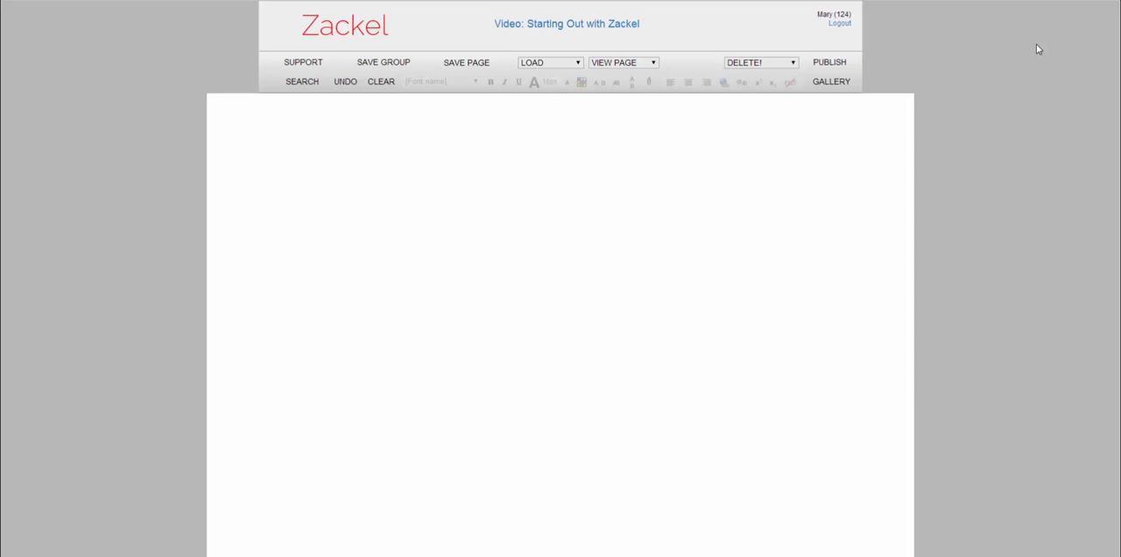
- Create a yellow box on the canvas, shrink it to about 210 by 260 and move it to about X 440, Y 200
left_click(298, 171)
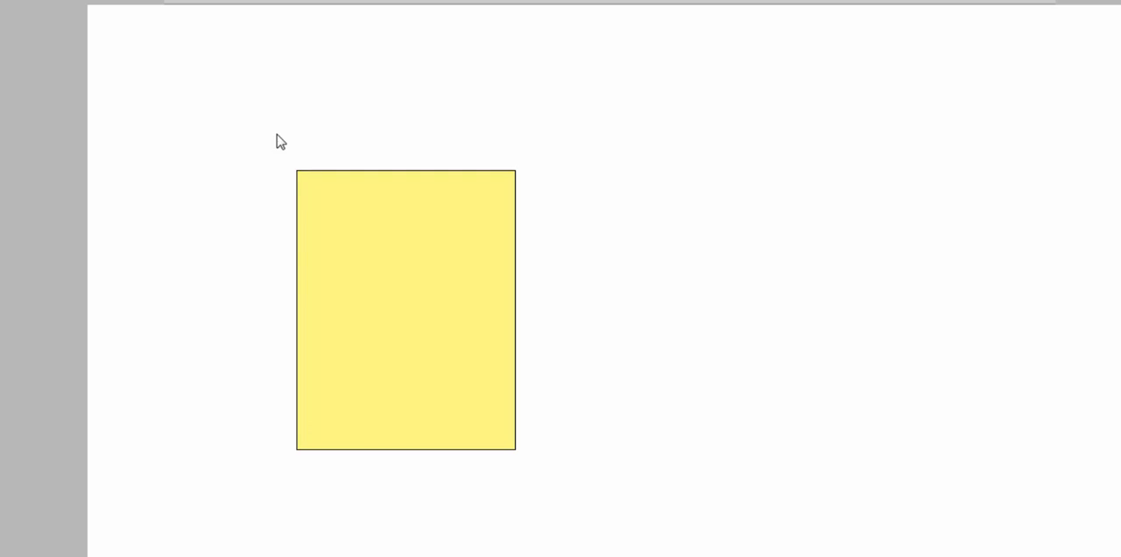
left_click_drag(295, 170, 320, 199)
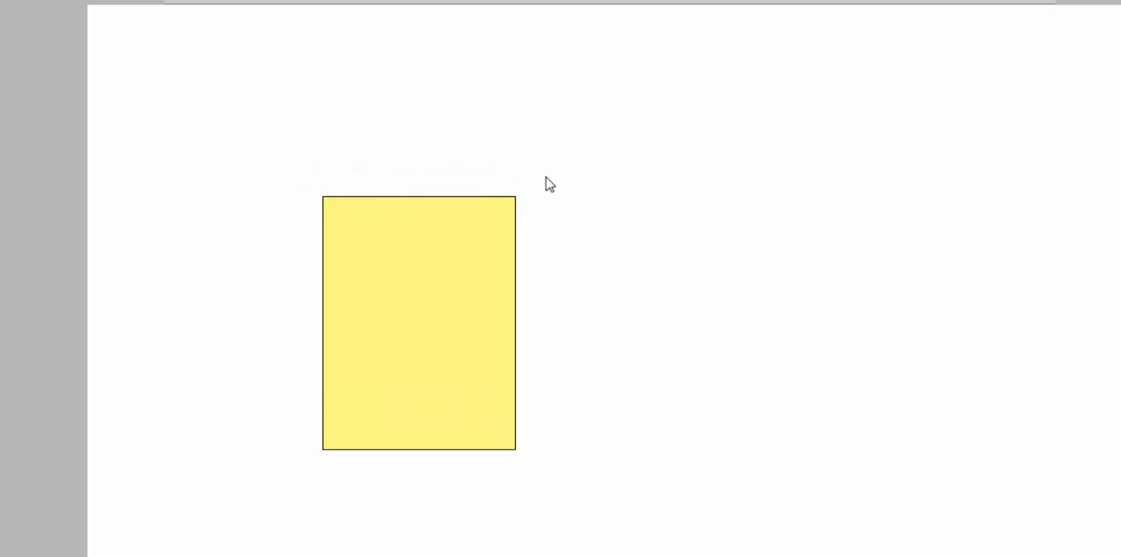
left_click_drag(518, 195, 506, 224)
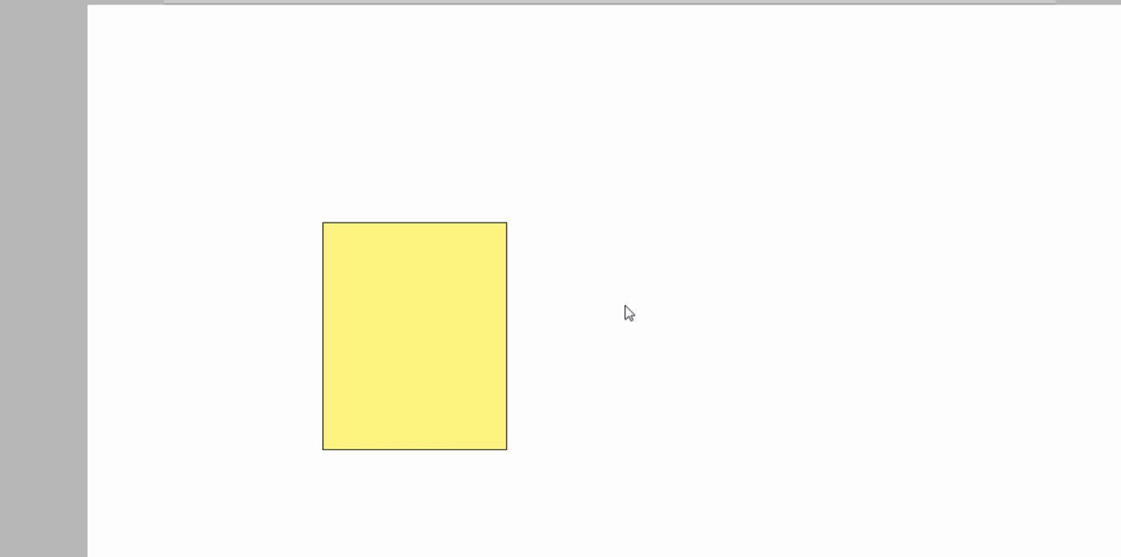
left_click_drag(377, 320, 533, 291)
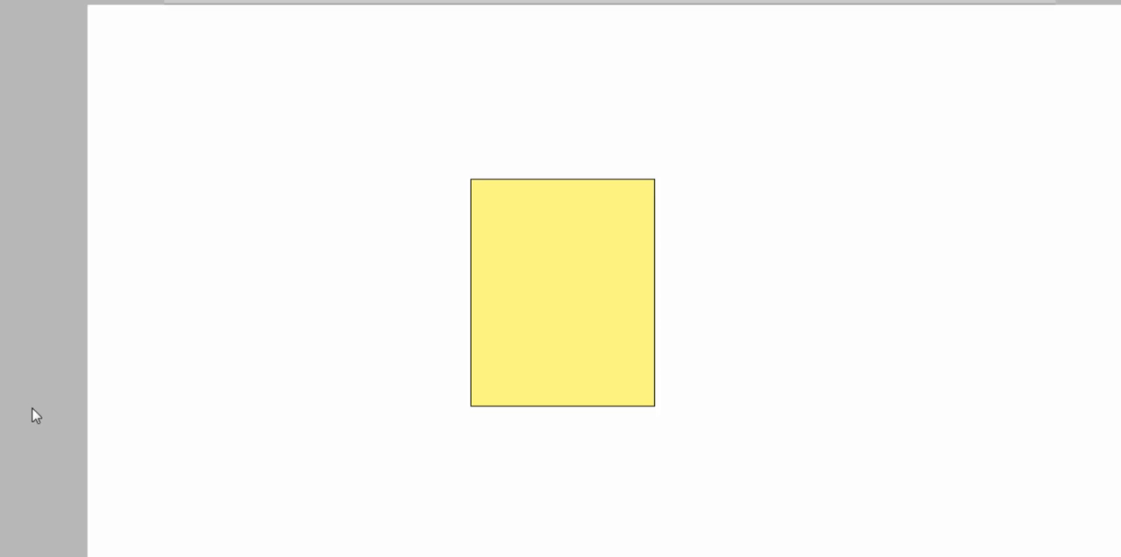
- Try green, purple and light orange as the box's background colour and settle on light blue
left_click(582, 250)
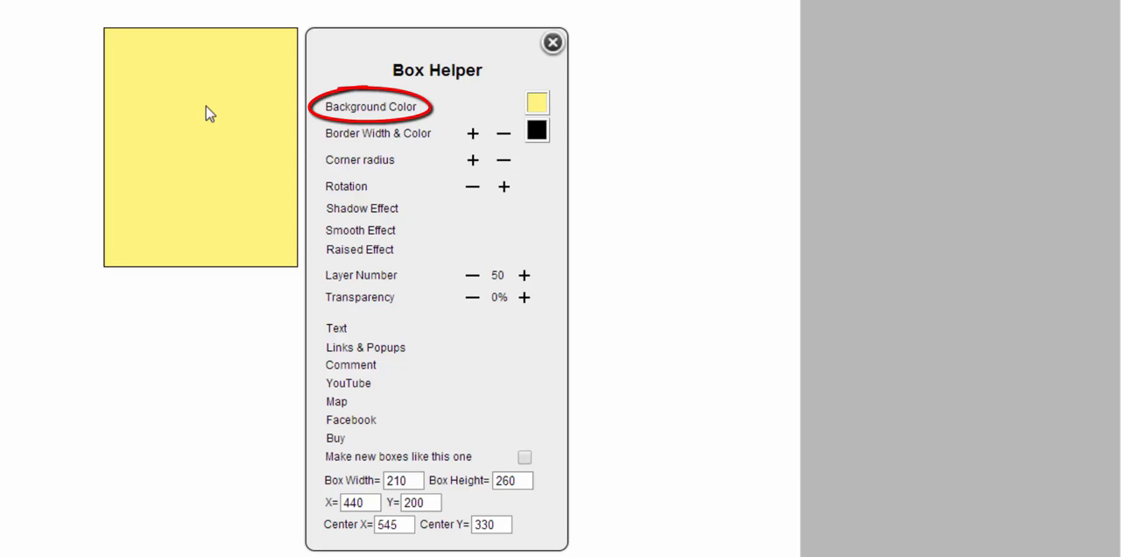
left_click(536, 104)
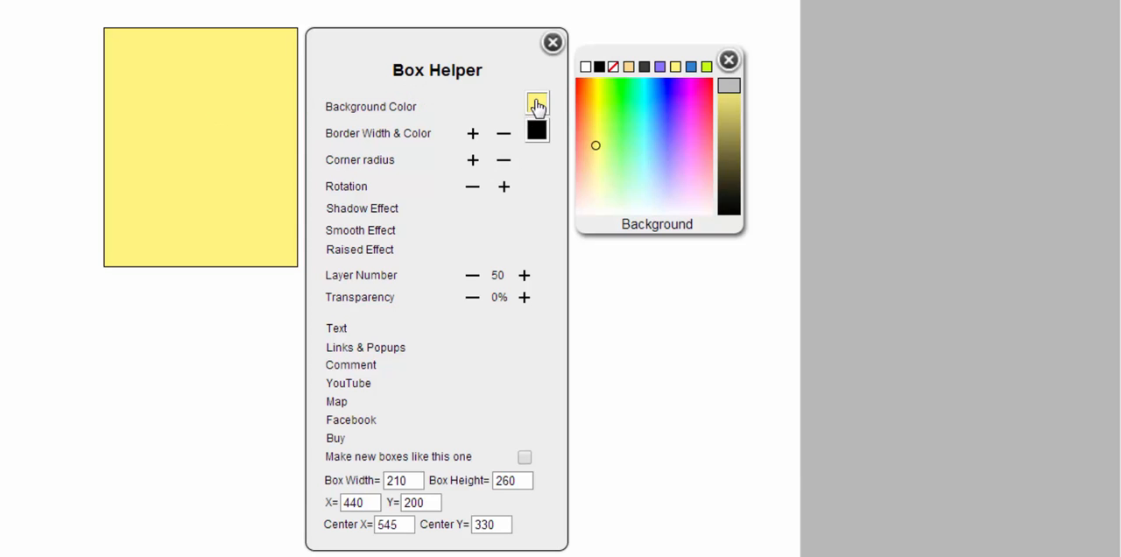
left_click(630, 114)
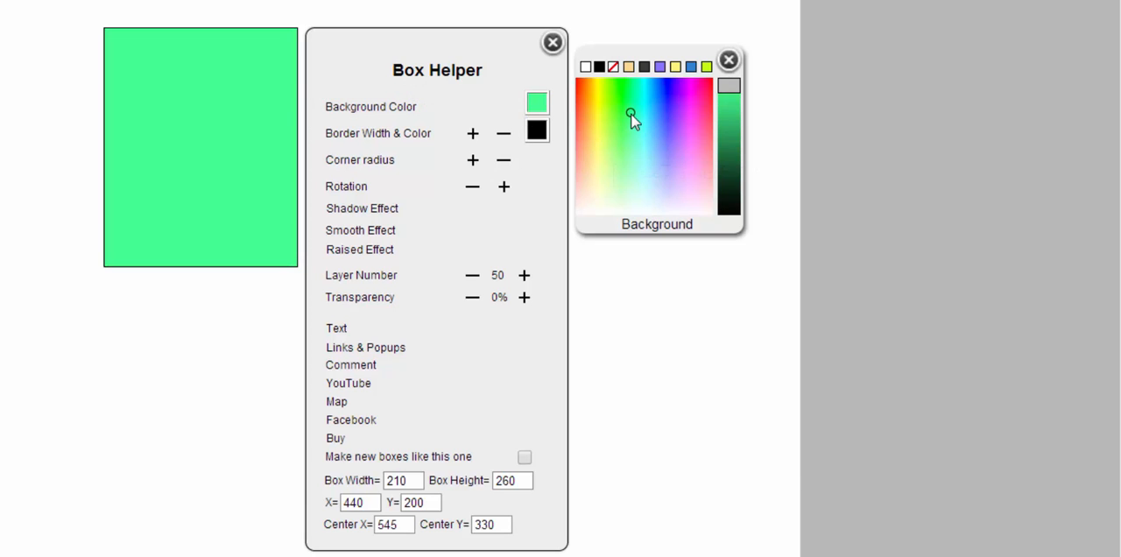
left_click(675, 131)
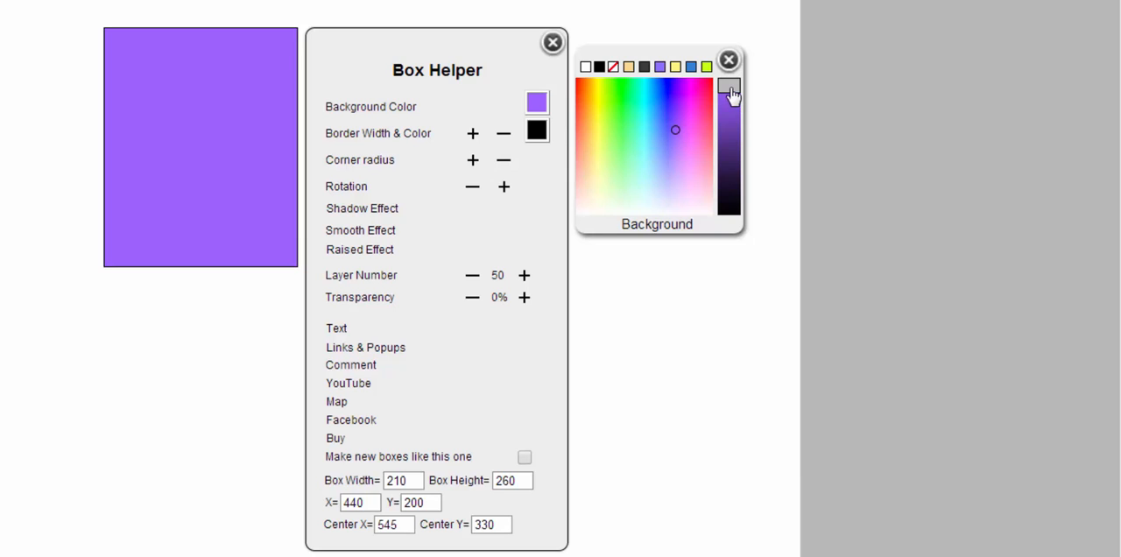
mouse_move(733, 115)
left_mouse_down()
mouse_move(727, 193)
mouse_move(729, 114)
mouse_move(660, 148)
mouse_move(615, 114)
mouse_move(609, 145)
left_mouse_up()
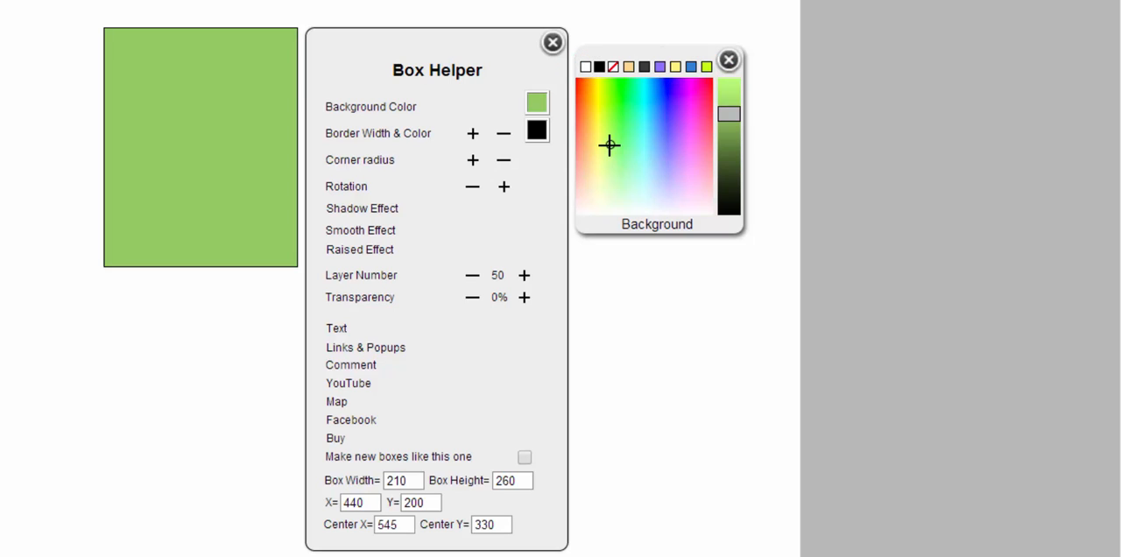
left_click(629, 68)
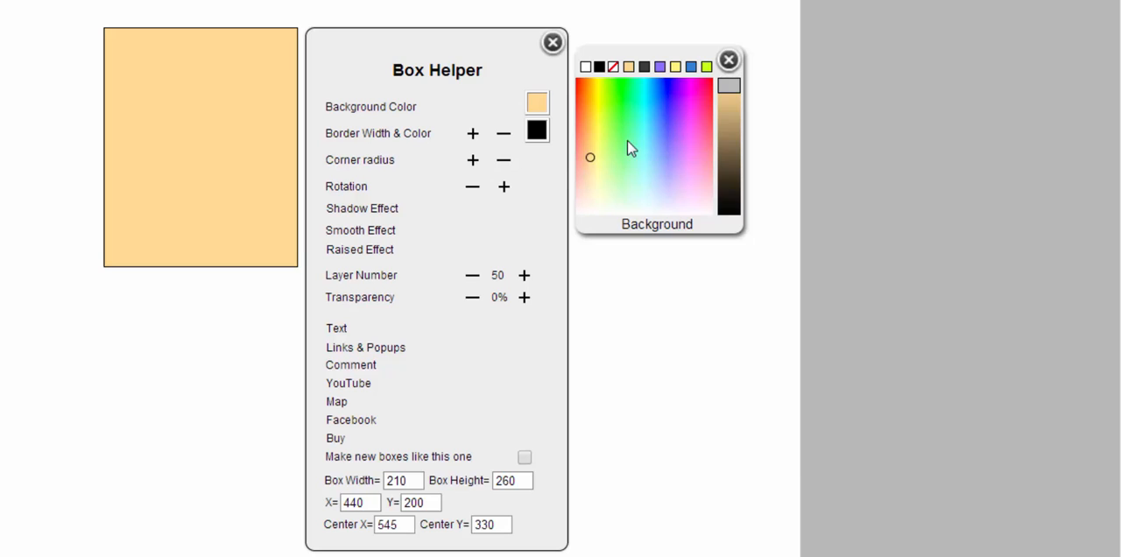
left_click_drag(629, 145, 669, 155)
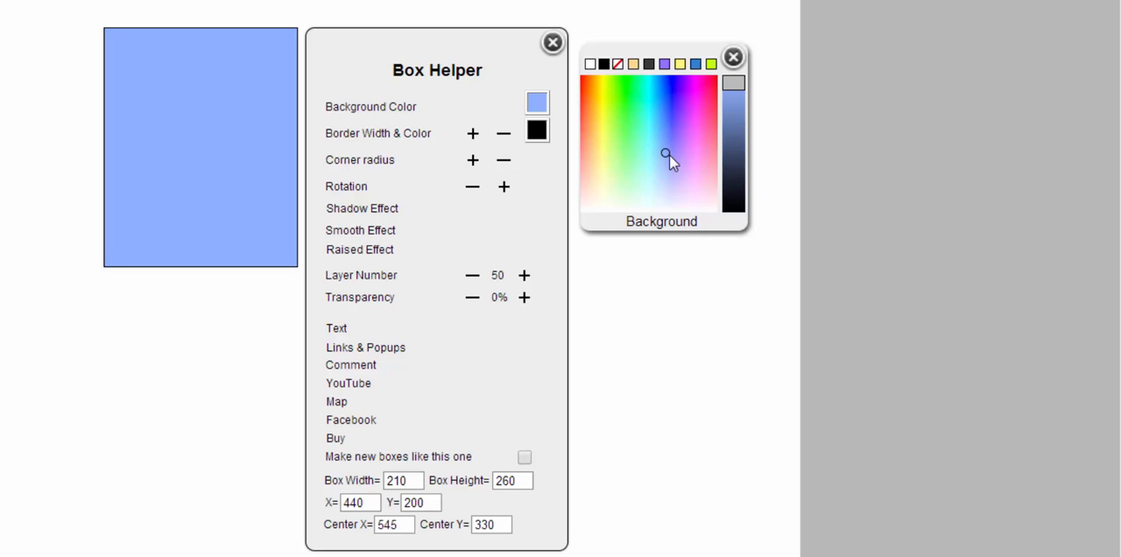
- Store the light blue over the dark grey preset swatch and reapply it as the box's background
key("alt")
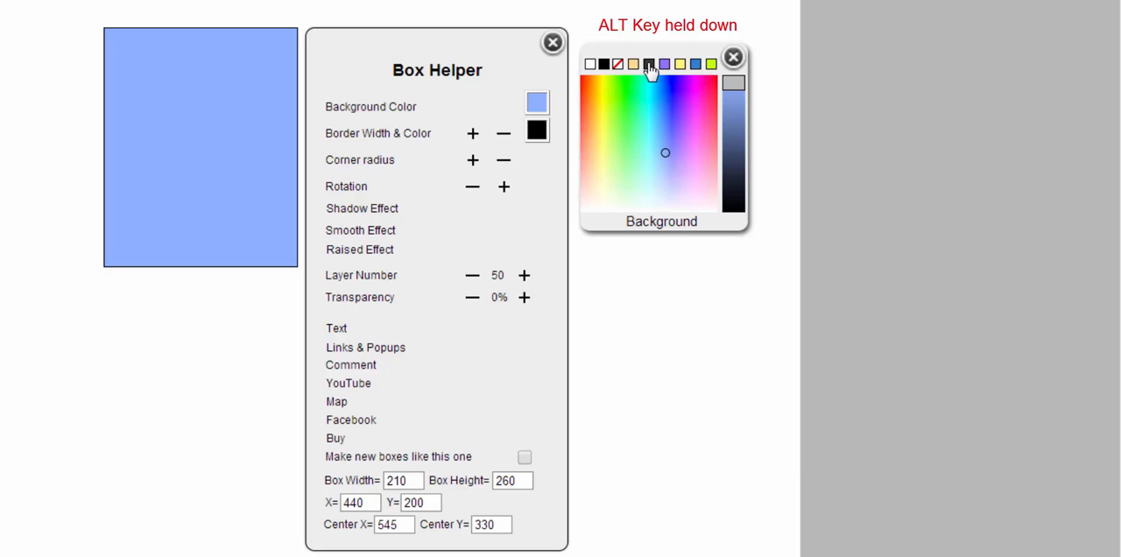
left_click(649, 66, "alt")
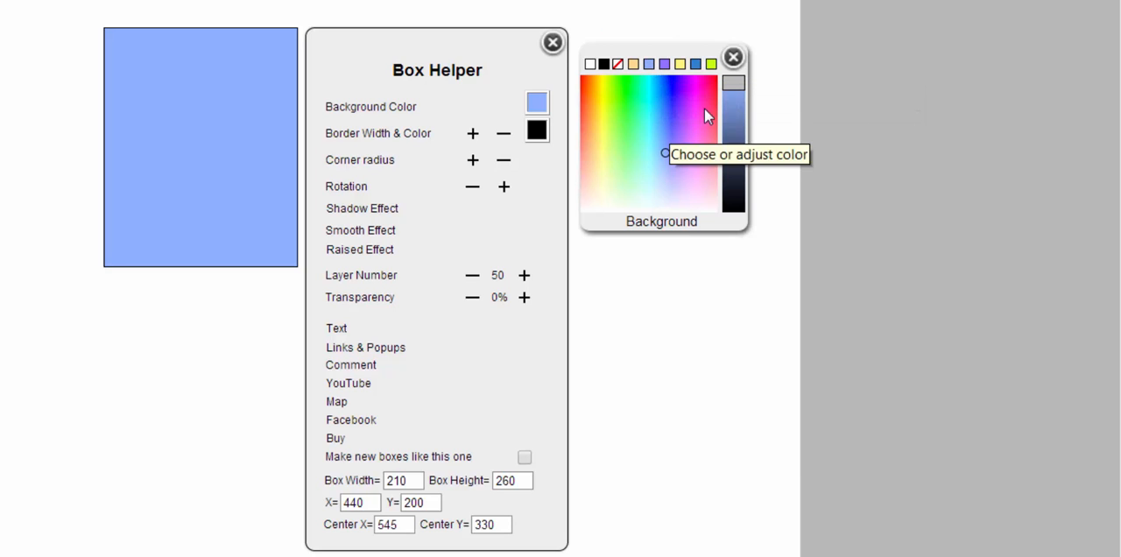
left_click(704, 109)
left_click(648, 66)
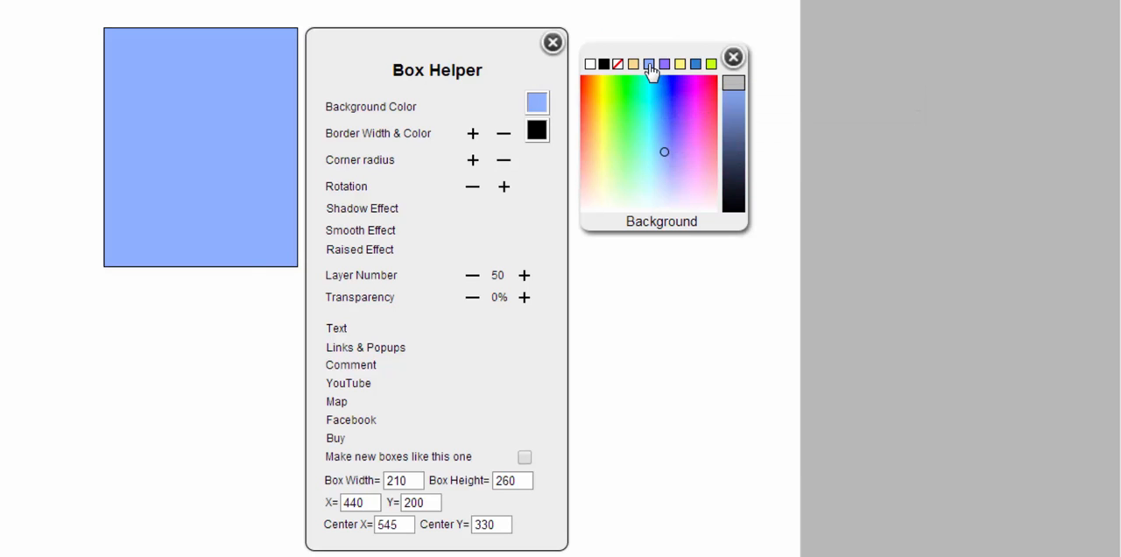
left_click(732, 57)
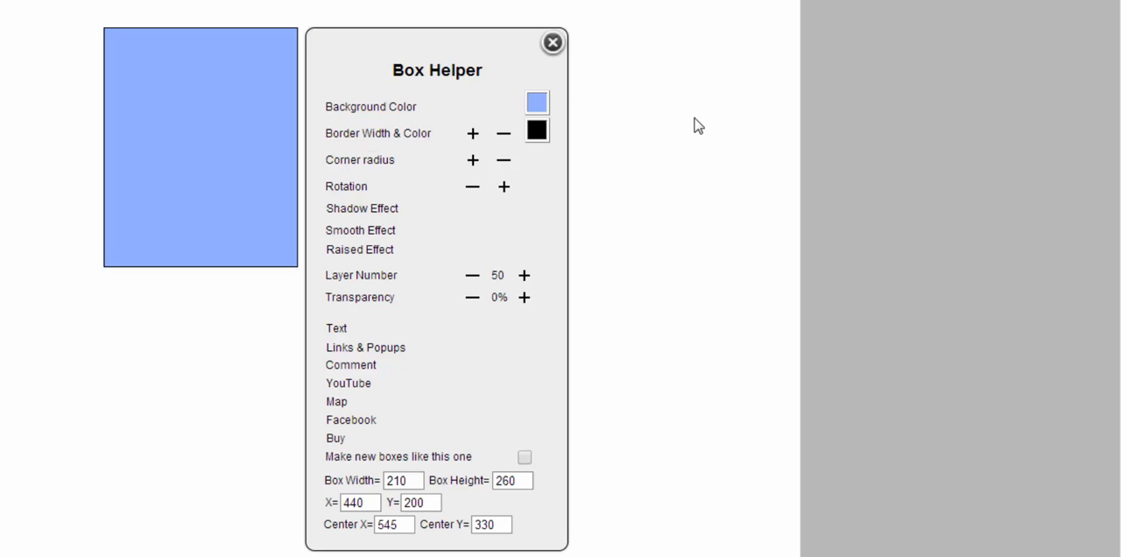
- Set the box's border colour to bright pink
left_click(537, 131)
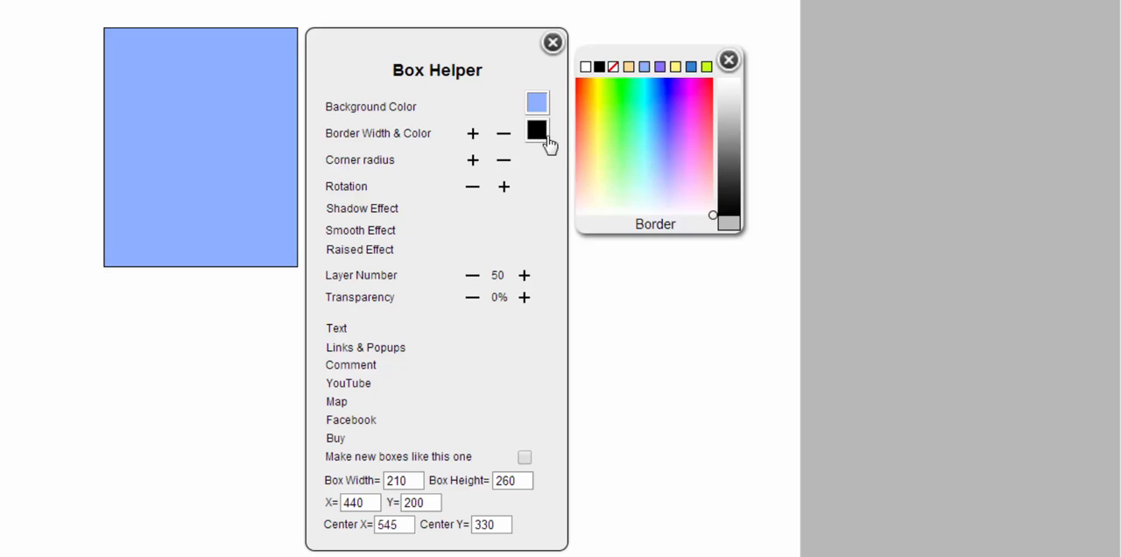
left_click(626, 116)
left_click(698, 95)
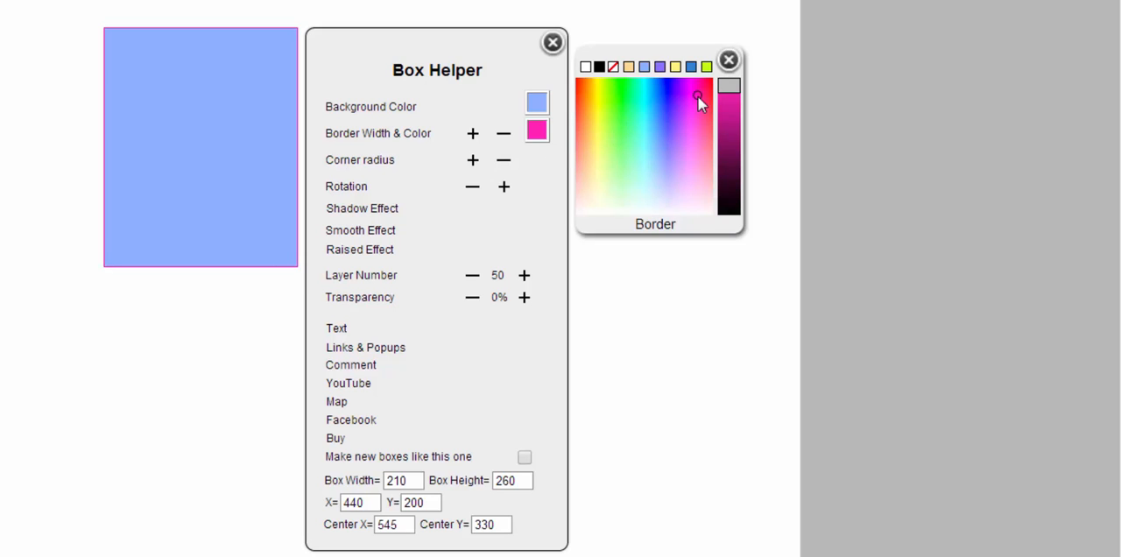
- Try a thicker border on the box, return it to the thin width, and round the box's corners
left_click(472, 135)
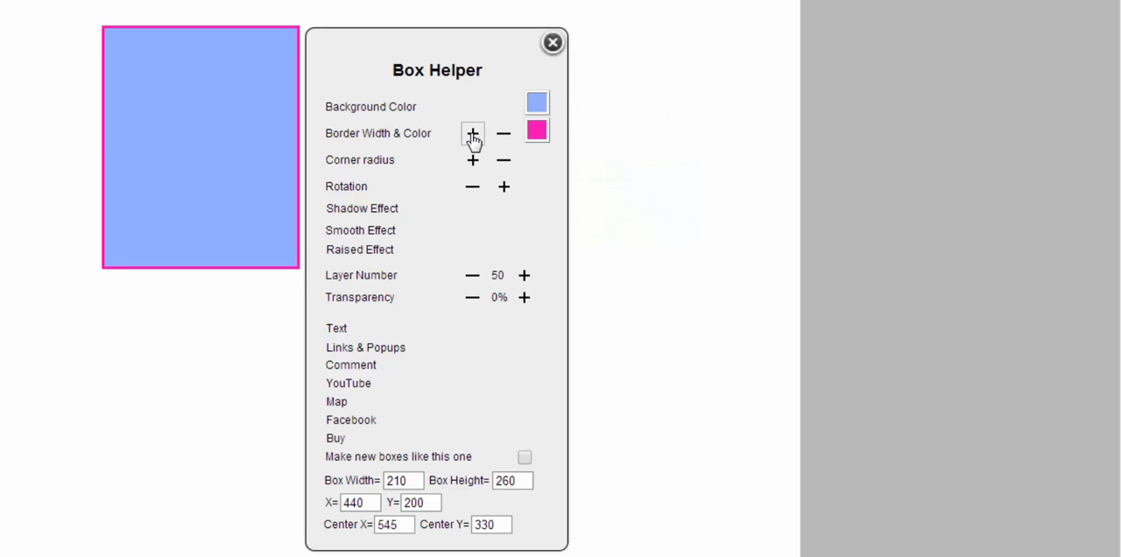
left_click(473, 138)
left_click(504, 140)
left_click(503, 140)
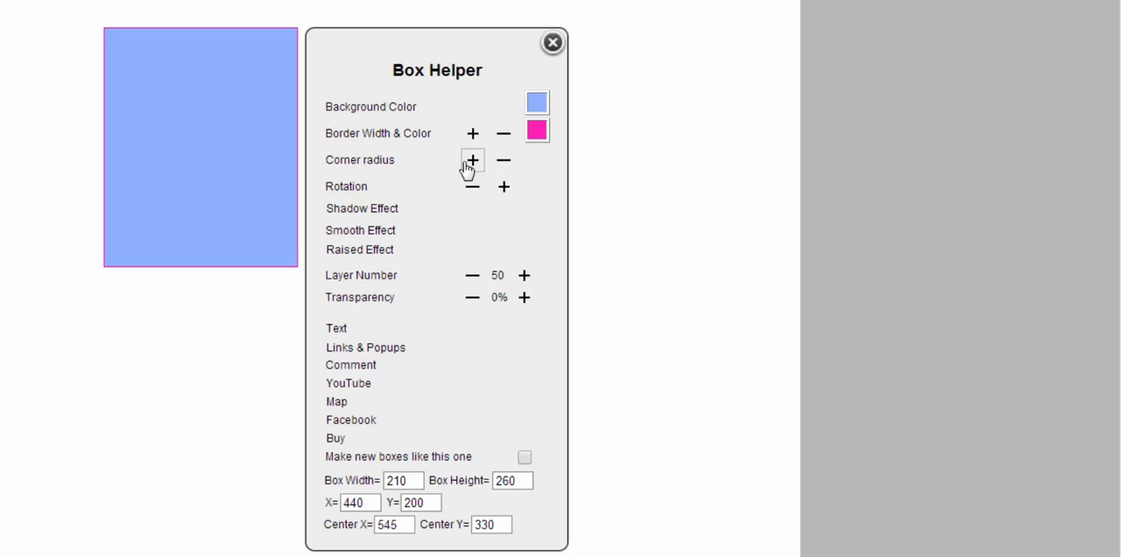
left_click(472, 160)
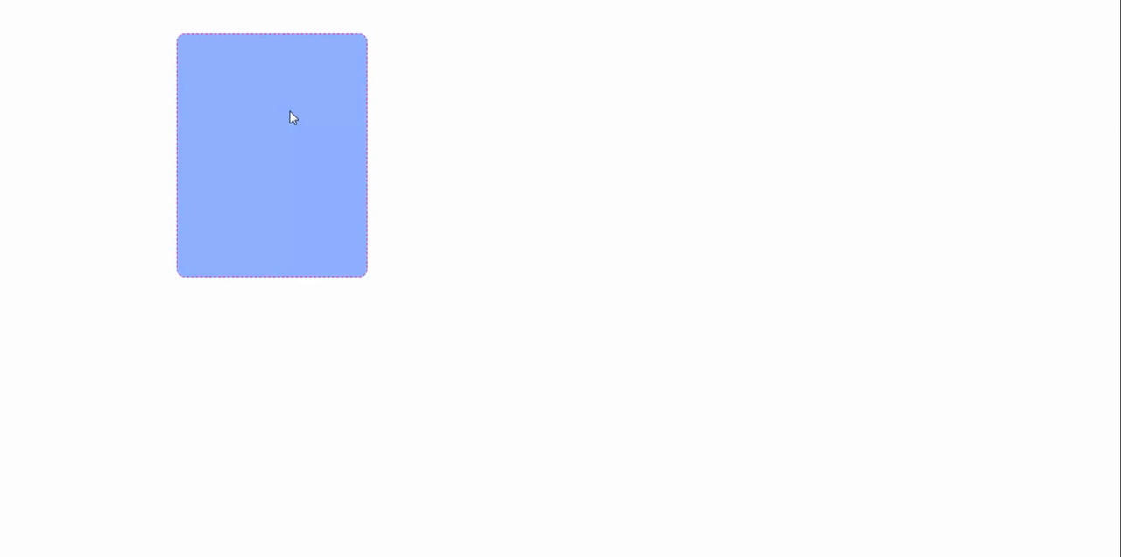
- Duplicate the rounded blue box and delete the selected copy
key("ctrl+d")
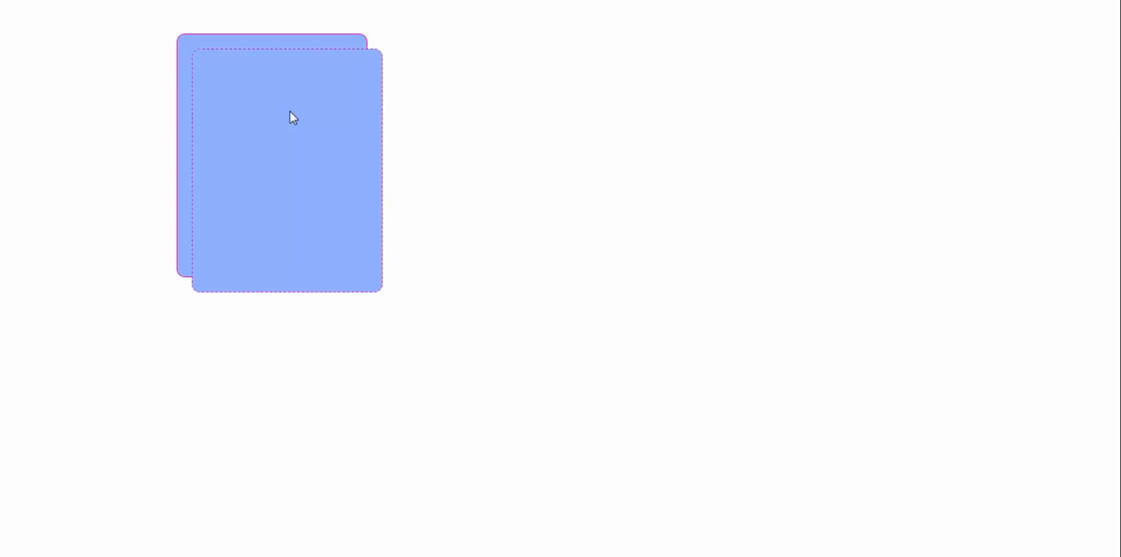
key("Delete")
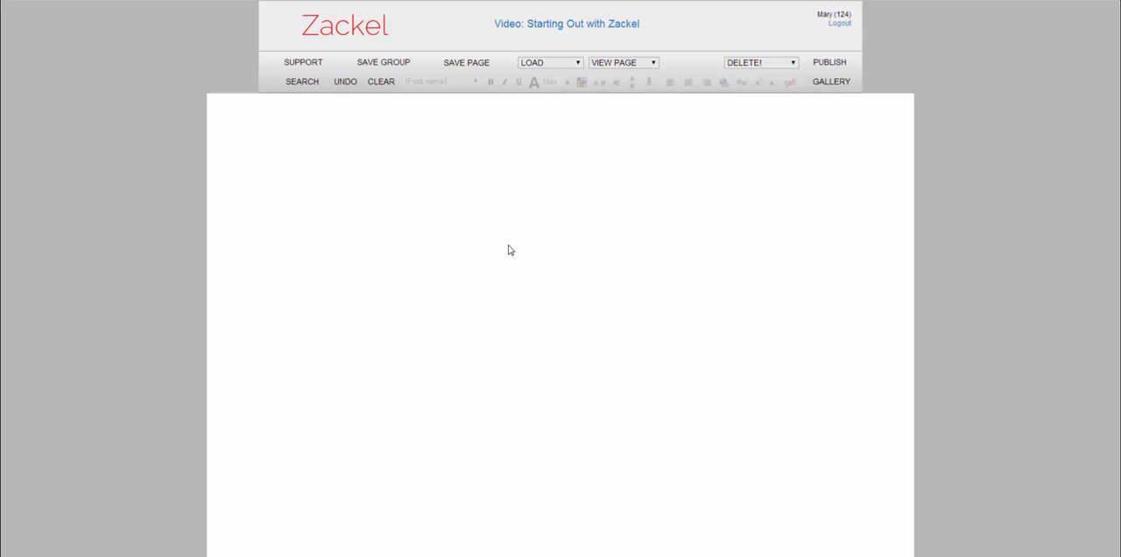
- Place the underwater surfer image from the gallery on the canvas, enlarging it to about 822 by 467 at about X 210, Y 150
left_click(832, 84)
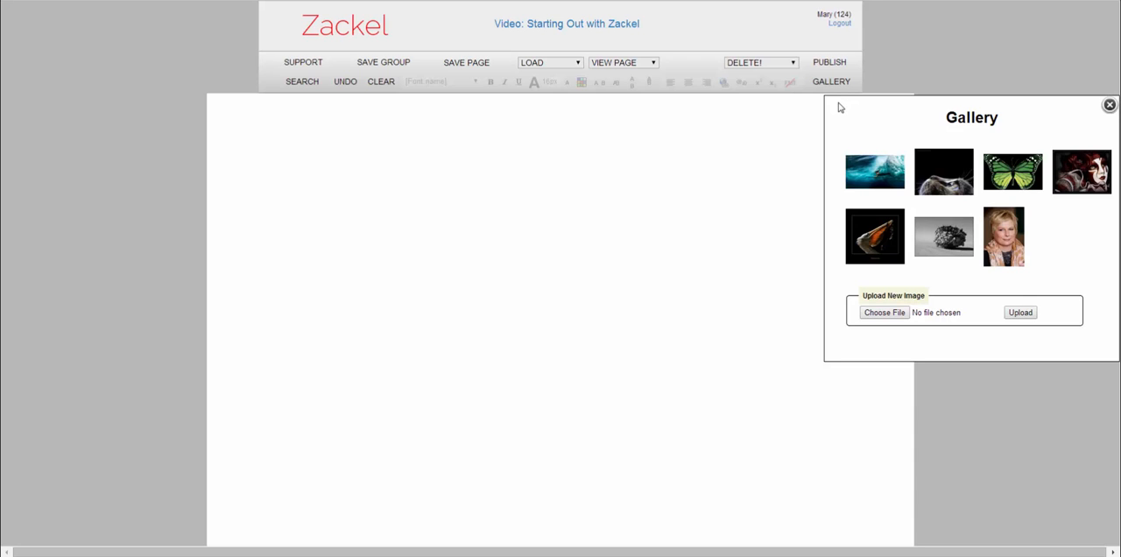
left_click_drag(875, 172, 353, 191)
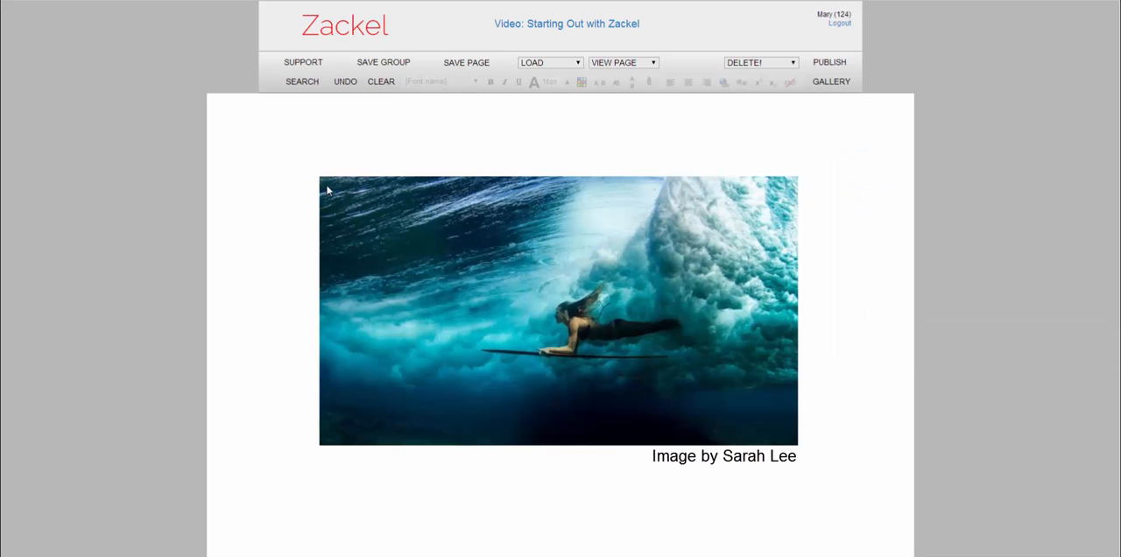
mouse_move(316, 175)
left_mouse_down()
mouse_move(385, 243)
mouse_move(345, 183)
mouse_move(313, 170)
left_mouse_up()
left_click_drag(550, 250, 568, 271)
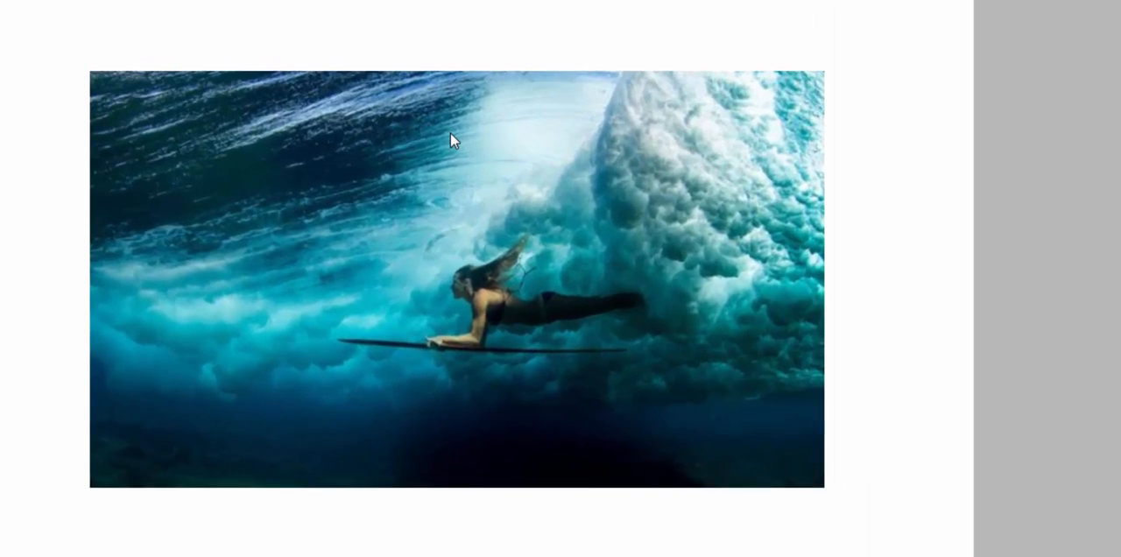
- View the surfer image's settings in the Image Helper and close it
left_click(450, 133)
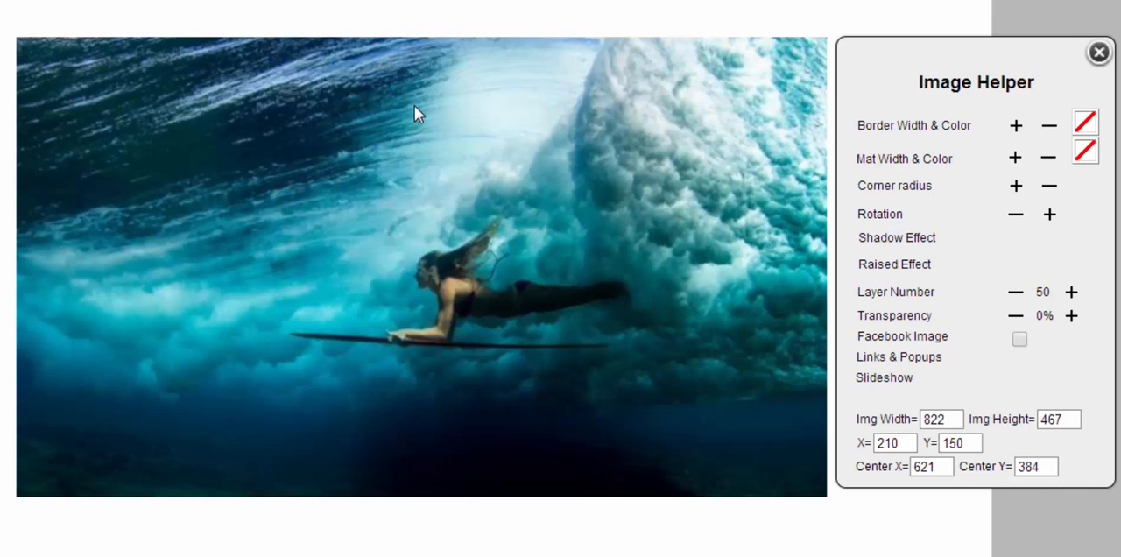
left_click(1098, 52)
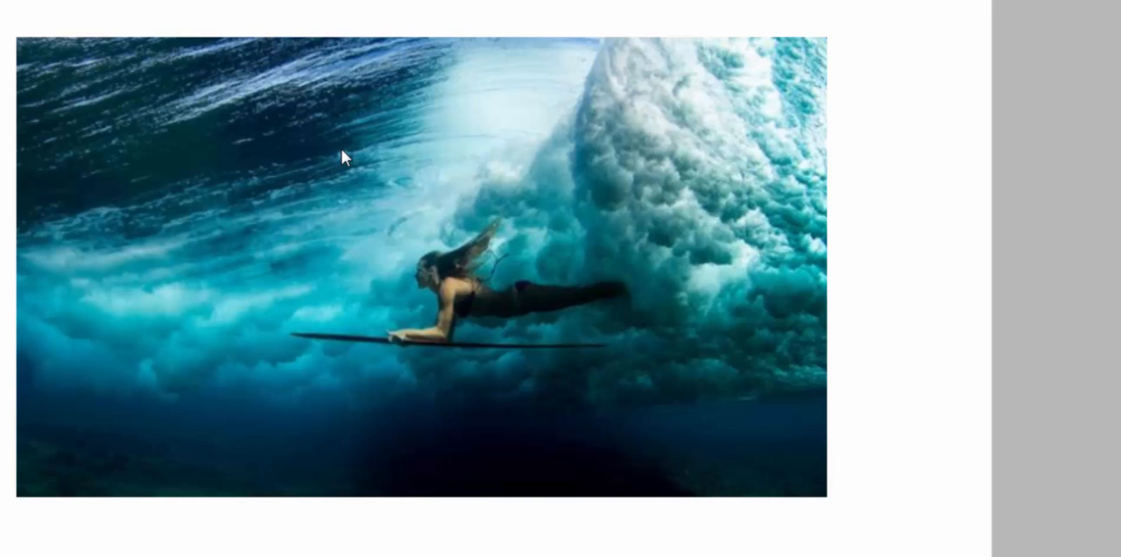
- Select the surfer image and nudge it up by three small increments and left by five
key("ctrl+a")
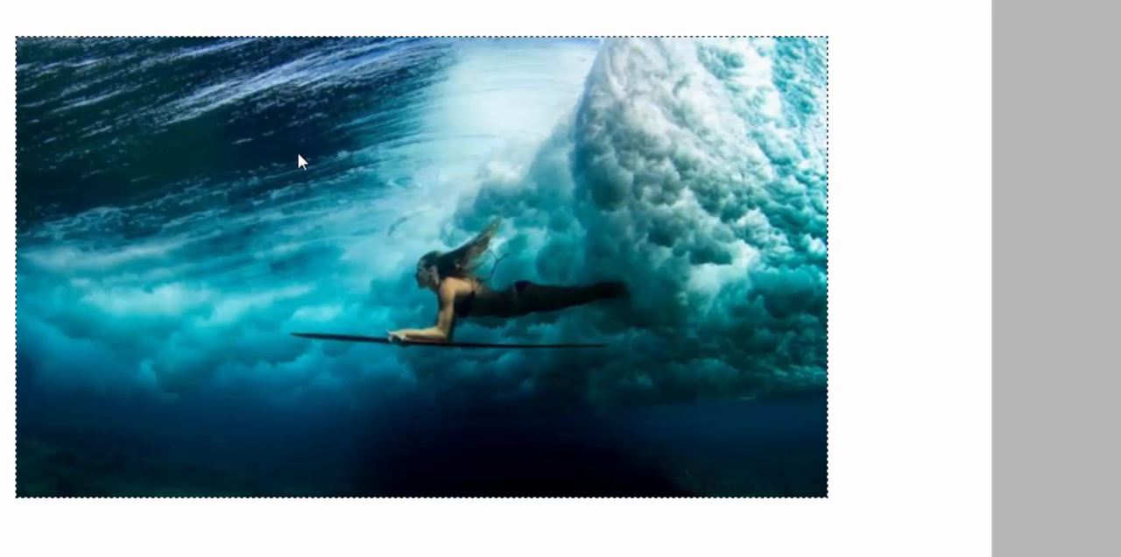
key("Up")
key("Up")
key("Up")
key("Up")
key("Left")
key("Left")
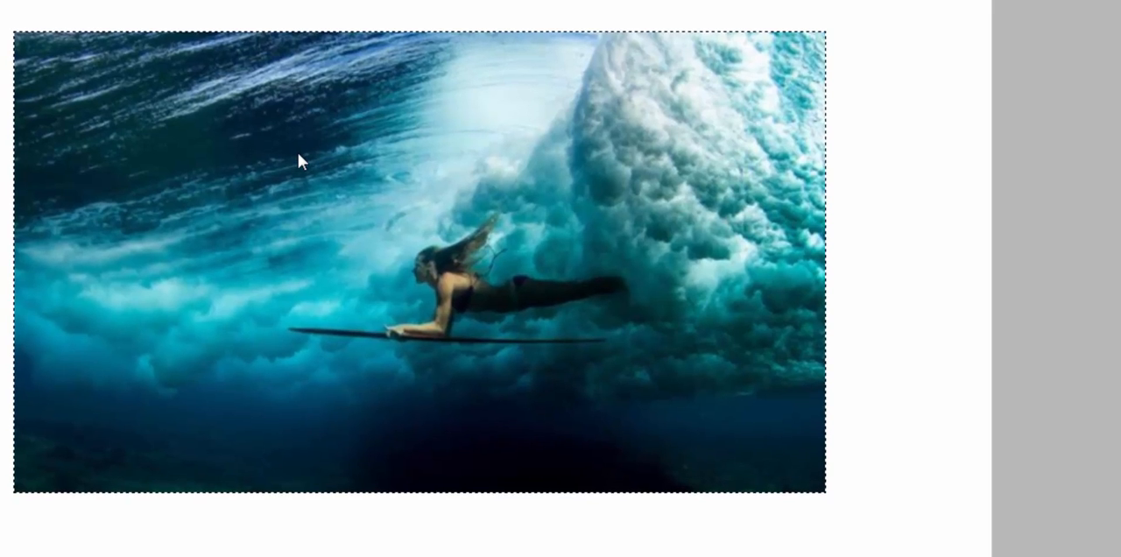
key("Left")
key("Left")
key("Left")
key("Left")
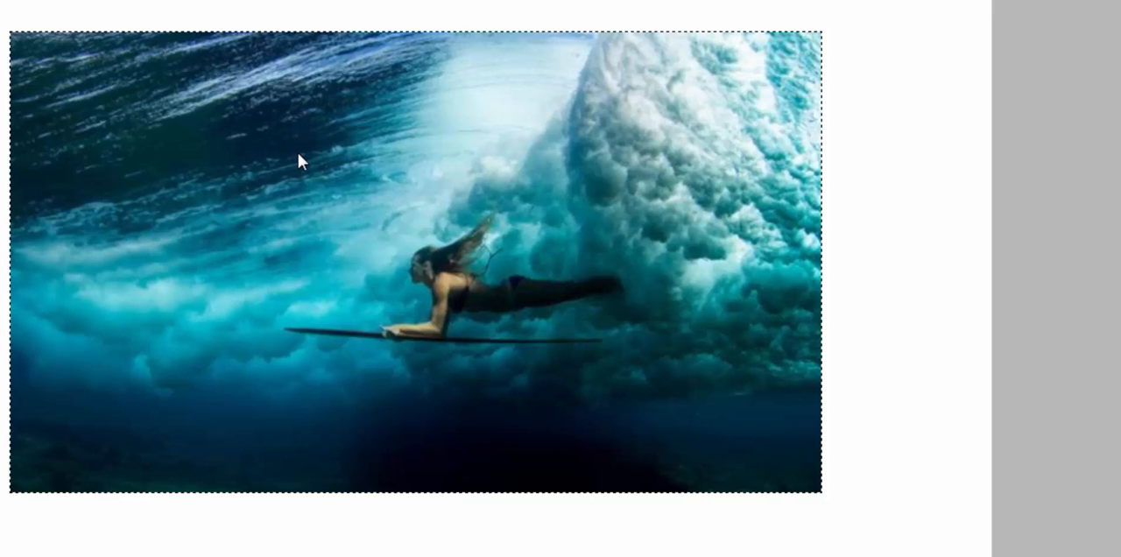
- Duplicate the surfer image and delete the selected copy
key("ctrl+d")
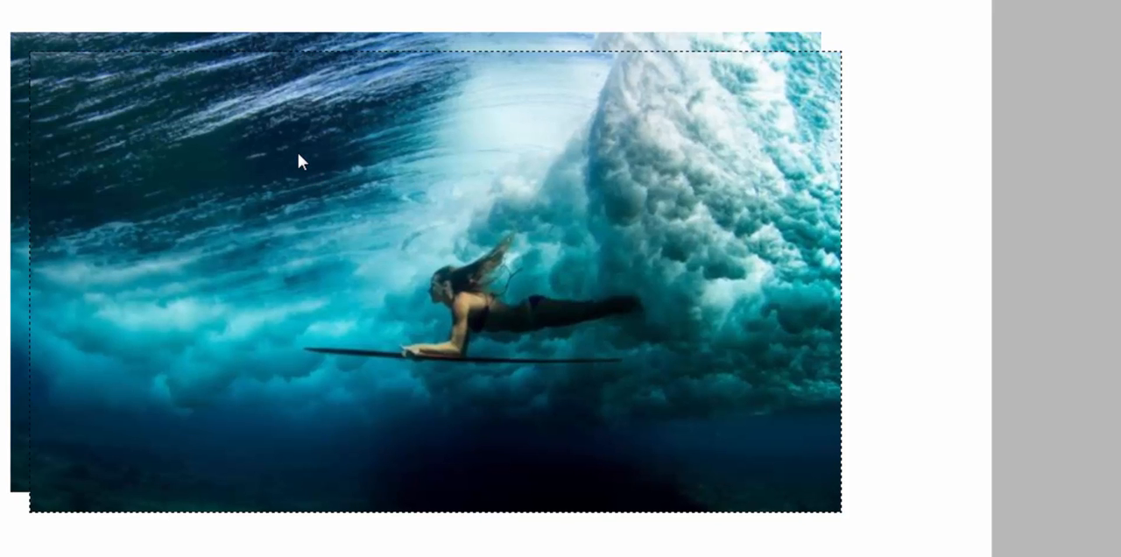
key("Delete")
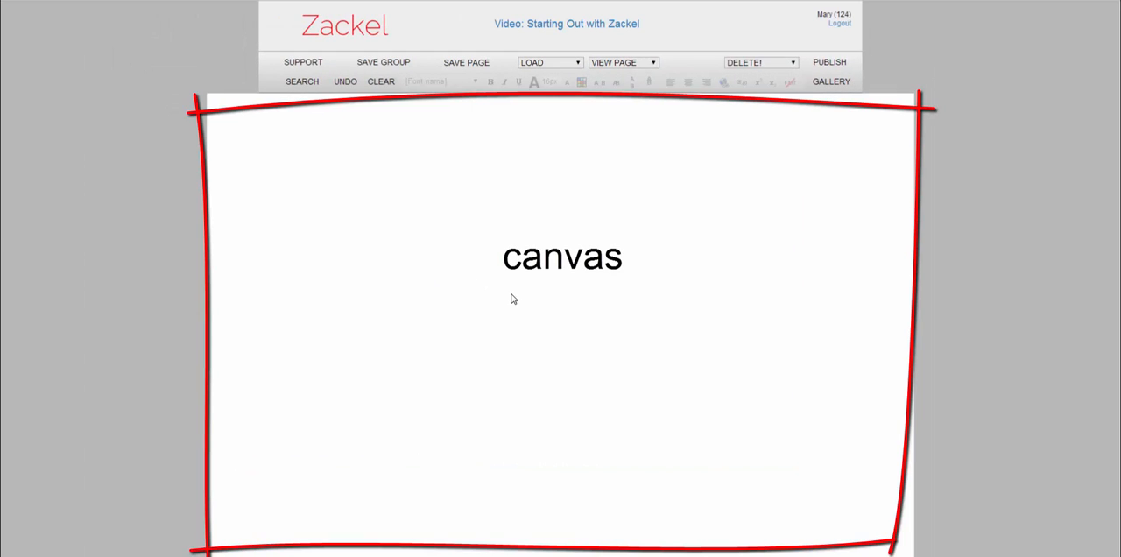
- Set the canvas background colour to light purple in the Canvas Helper
left_click(481, 235)
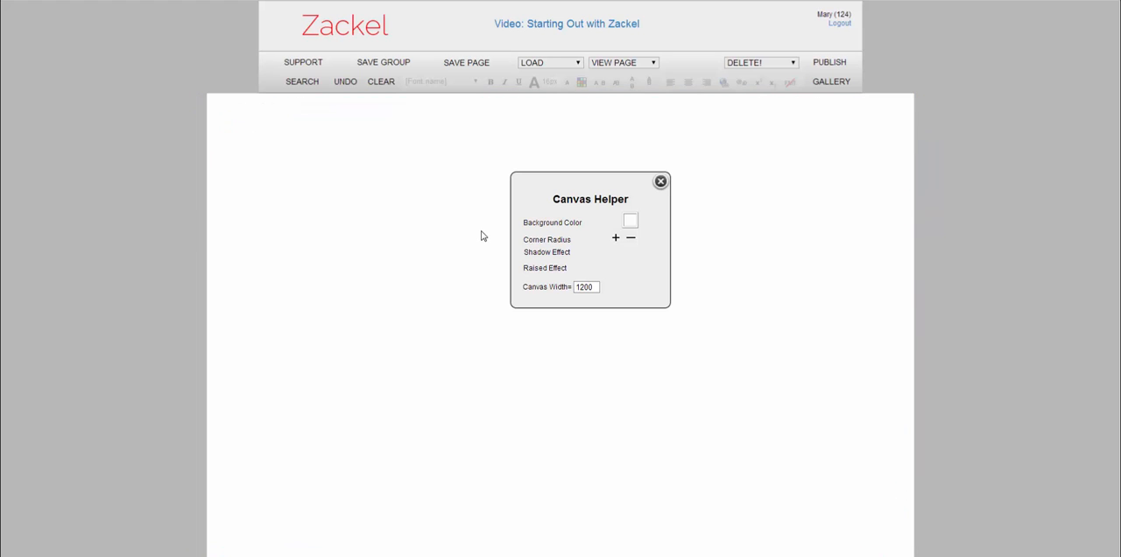
left_click(630, 221)
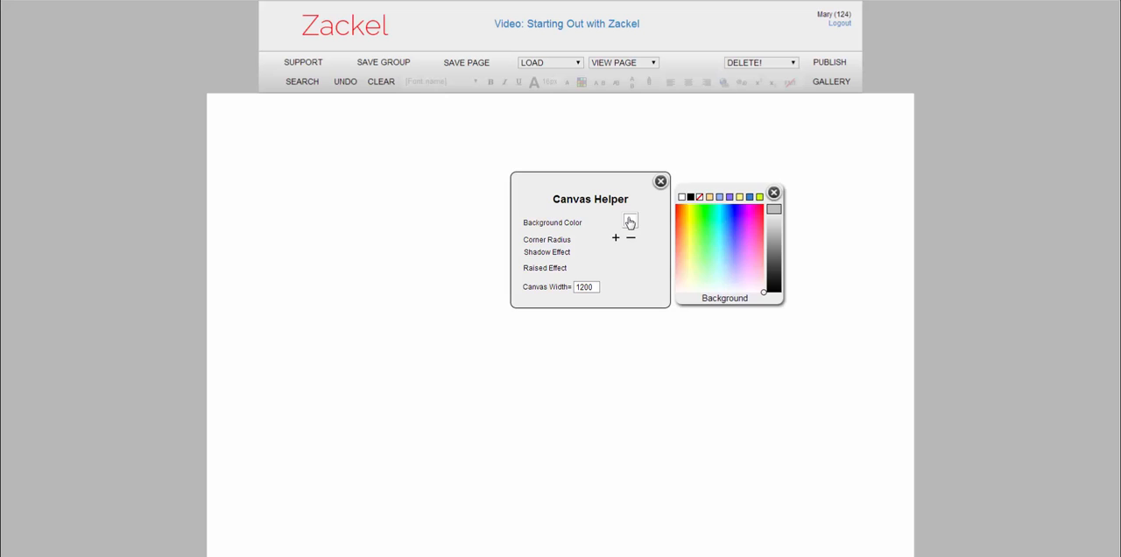
left_click(701, 221)
left_click(744, 236)
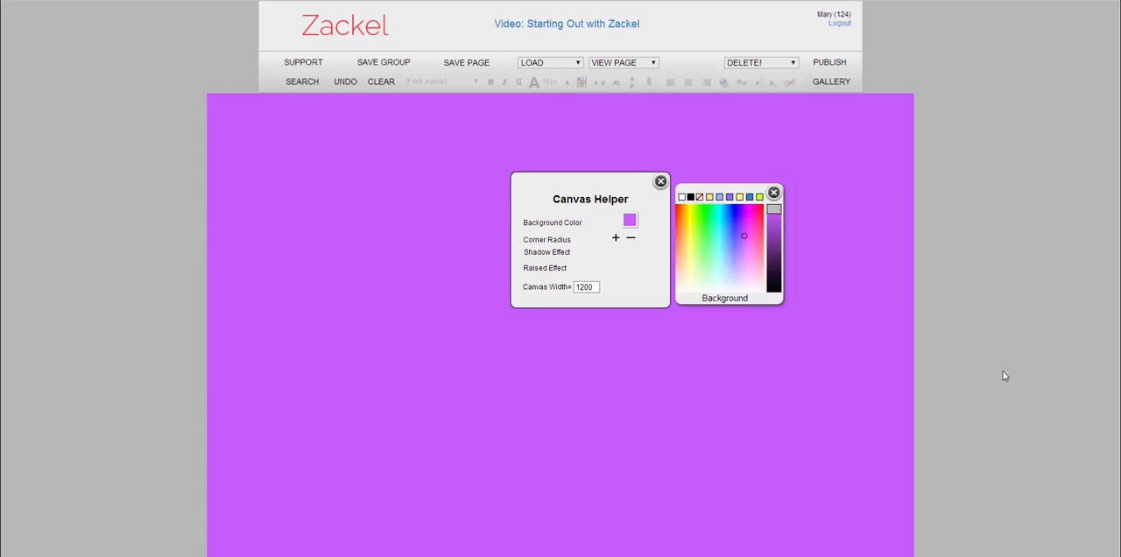
- Set the wings background colour on both sides of the canvas to bright magenta in the Wings Helper
left_click(84, 166)
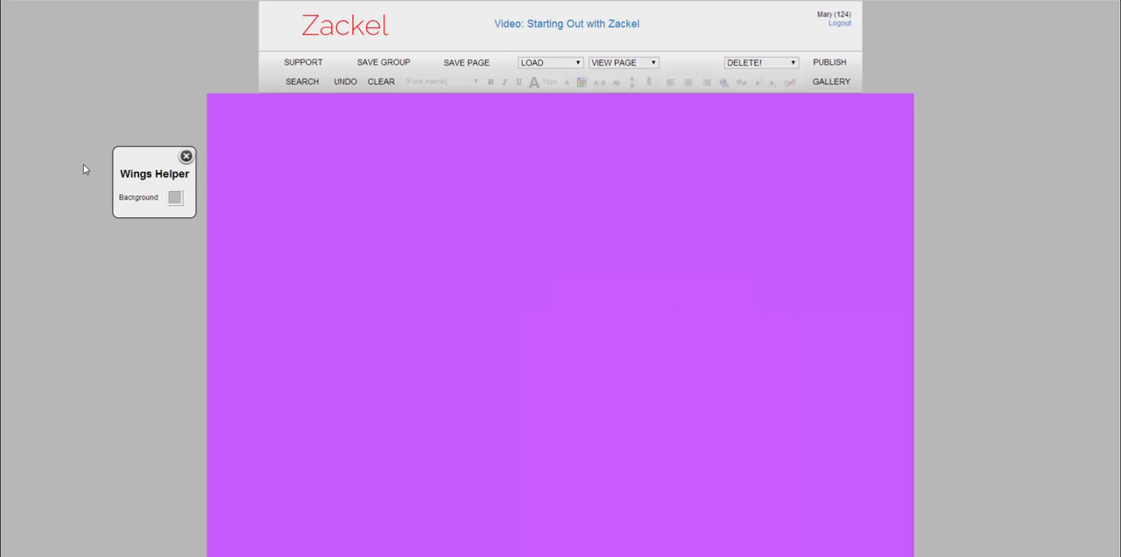
left_click(172, 199)
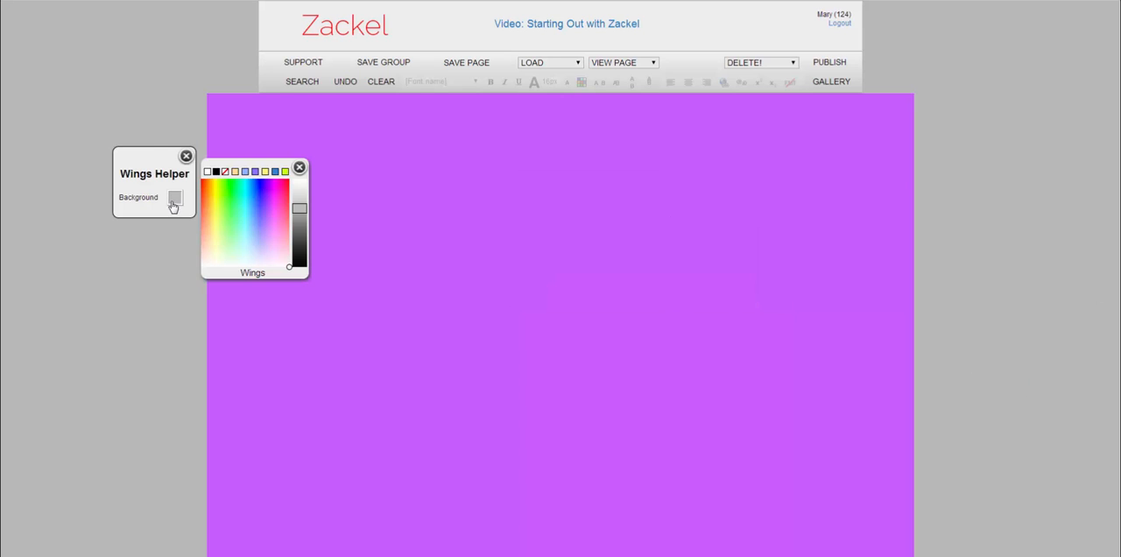
left_click(275, 208)
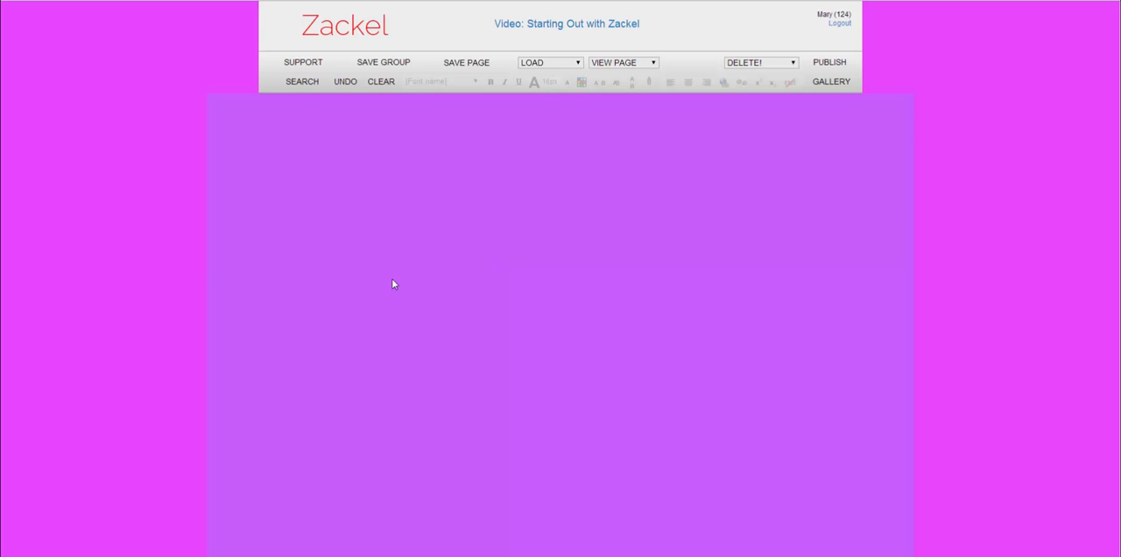
- Set the canvas background colour to the light blue preset in the Canvas Helper
left_click(498, 190)
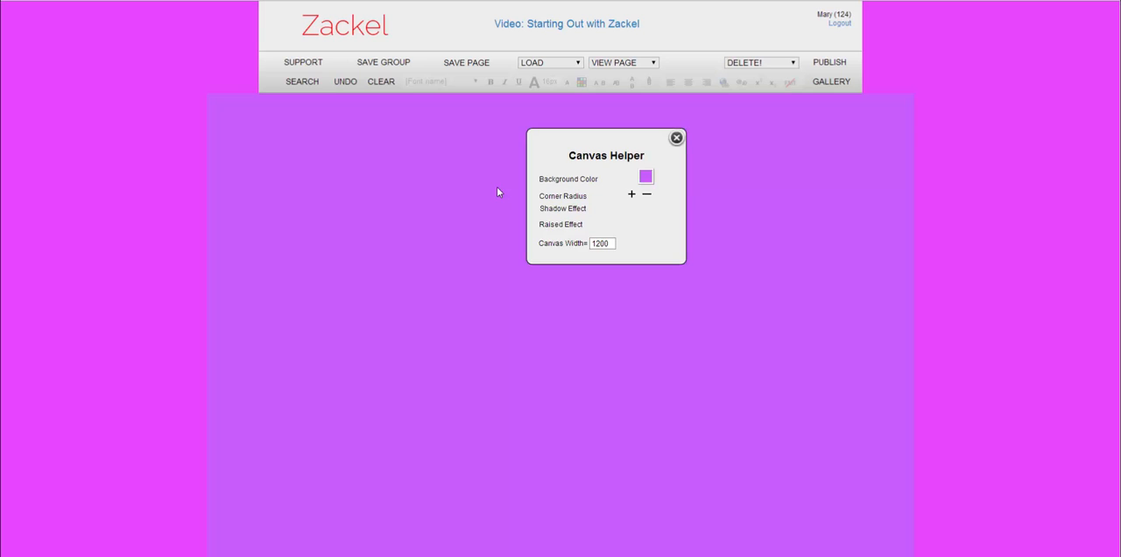
left_click(641, 181)
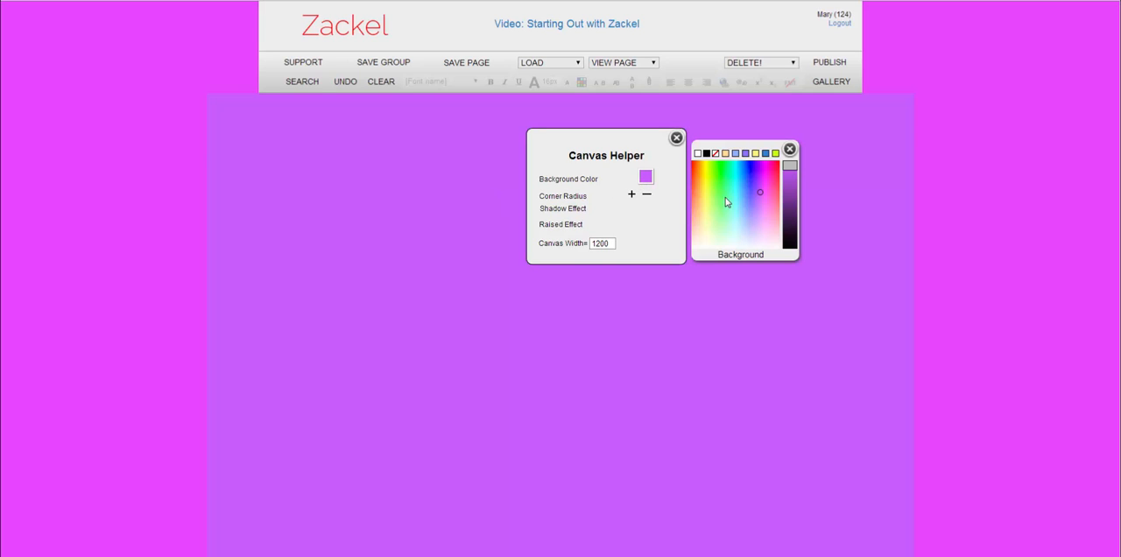
left_click(744, 154)
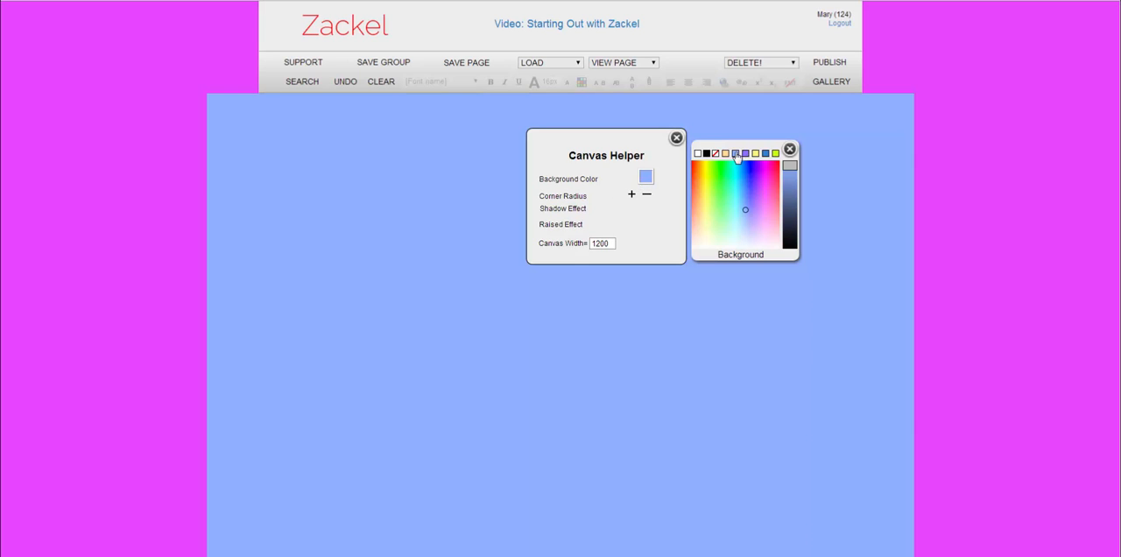
- Set the wings background colour to the light blue preset in the Wings Helper
left_click(80, 188)
left_click(172, 220)
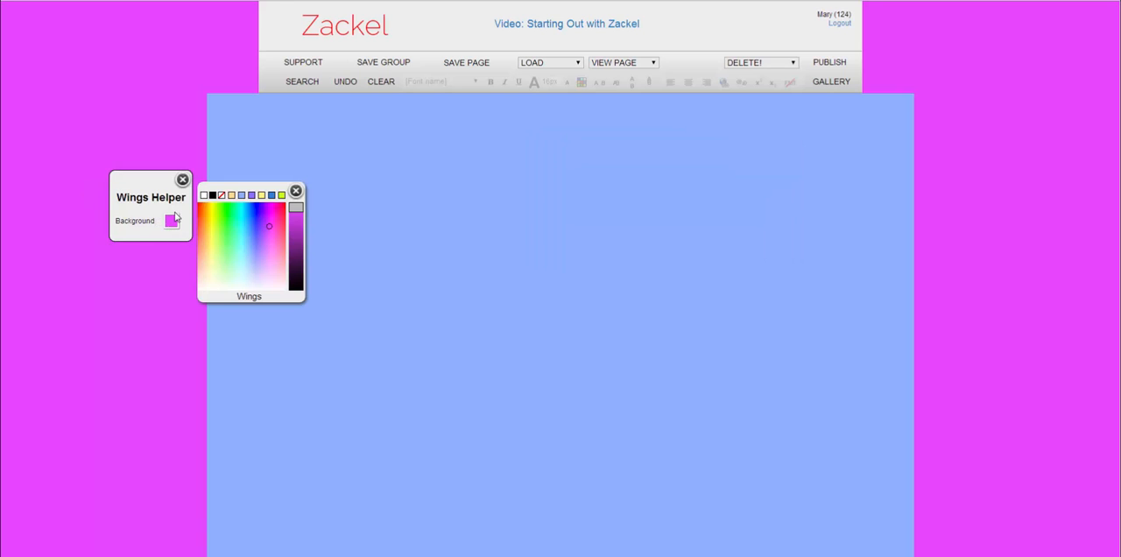
left_click(242, 195)
left_click(658, 245)
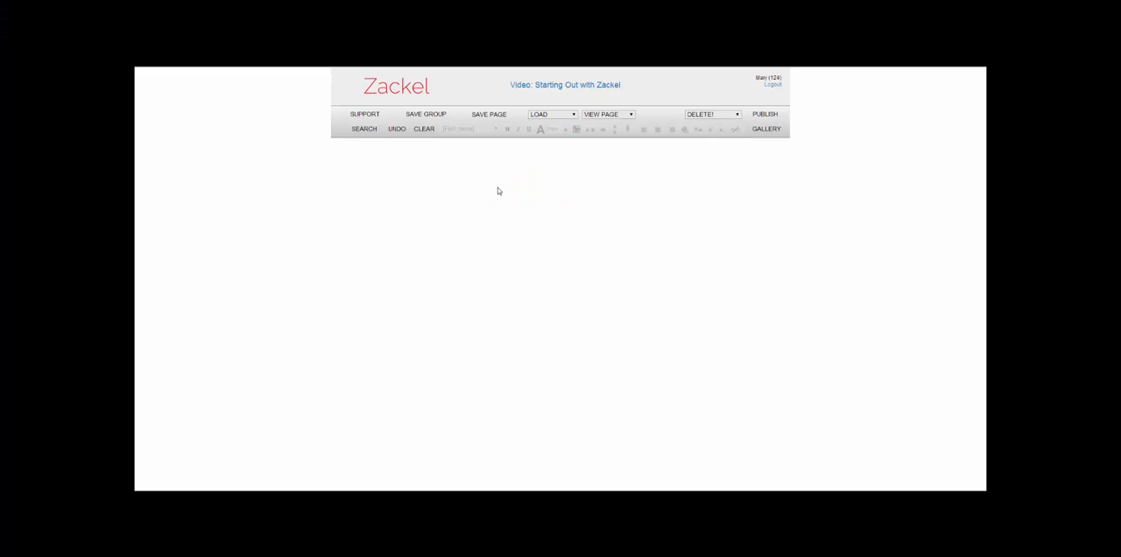
- Create a box on the blank canvas and open its text settings in the Box Helper
left_click(498, 191)
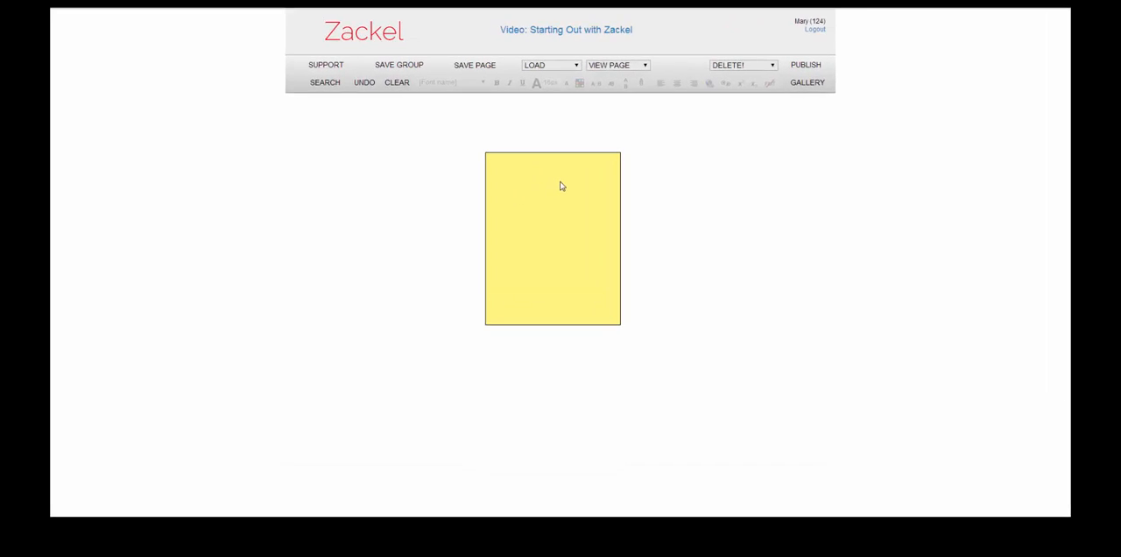
left_click(560, 215)
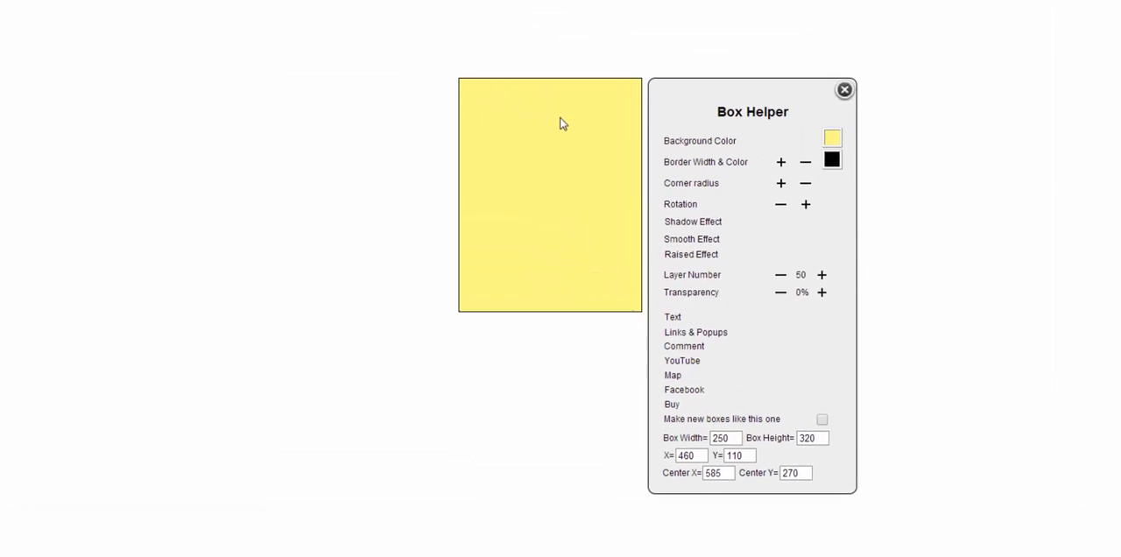
left_click(690, 313)
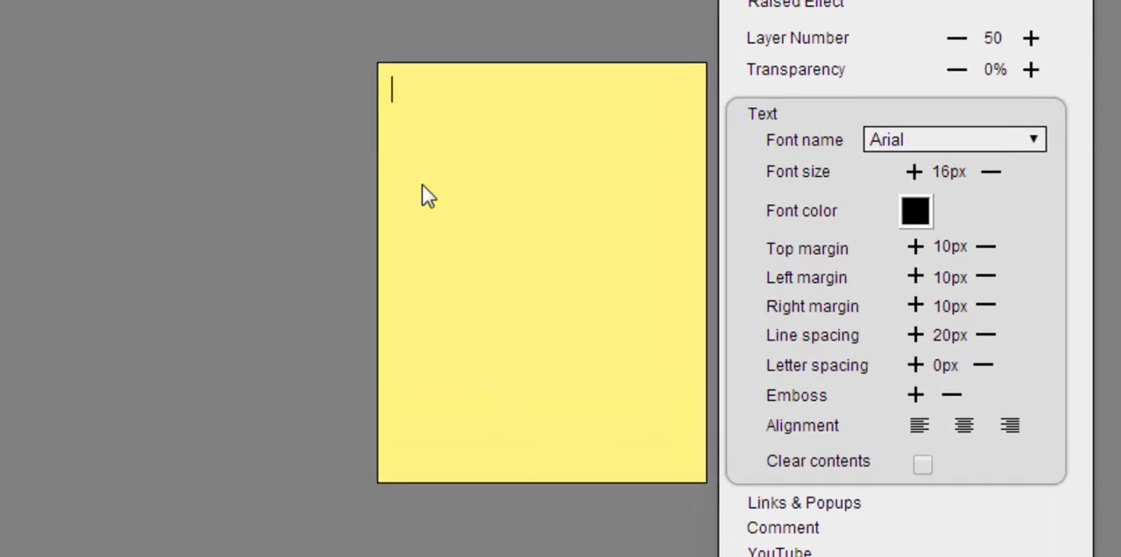
- Enter the title "Oil Paintings by" followed by the artist's full name in the box
type("Oil Pai")
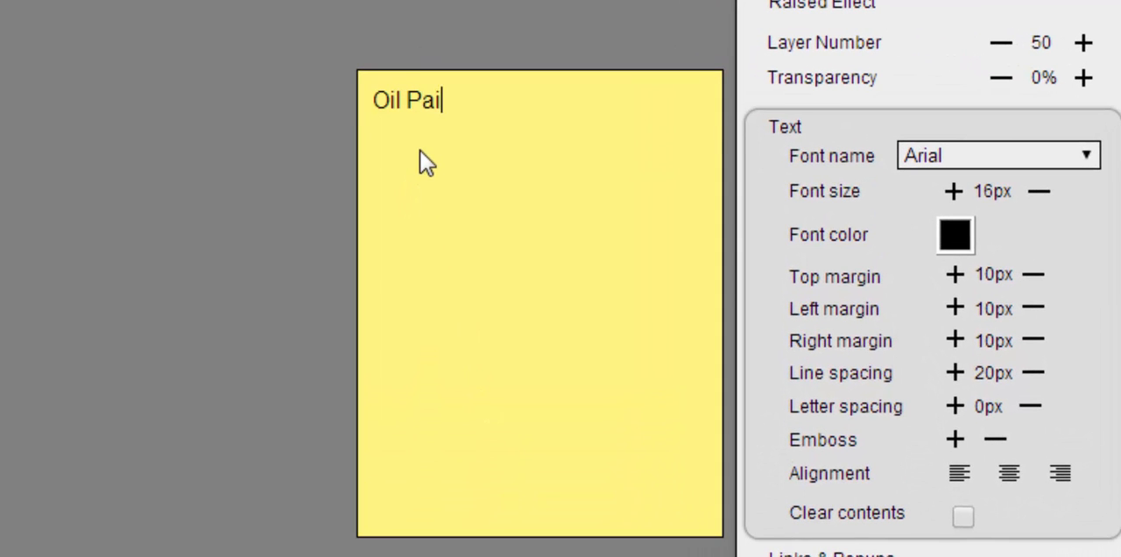
type("ntings by ")
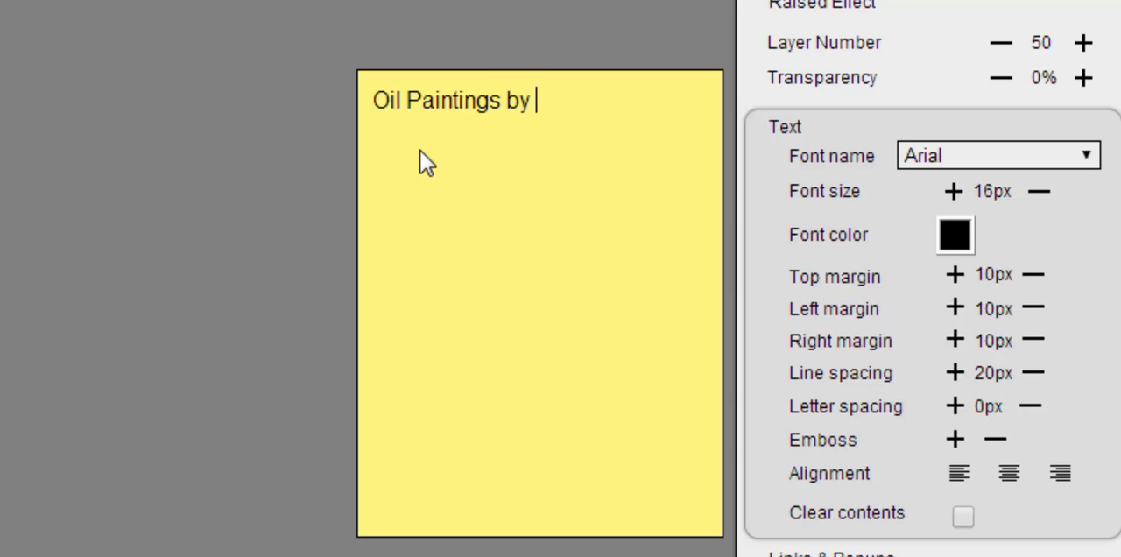
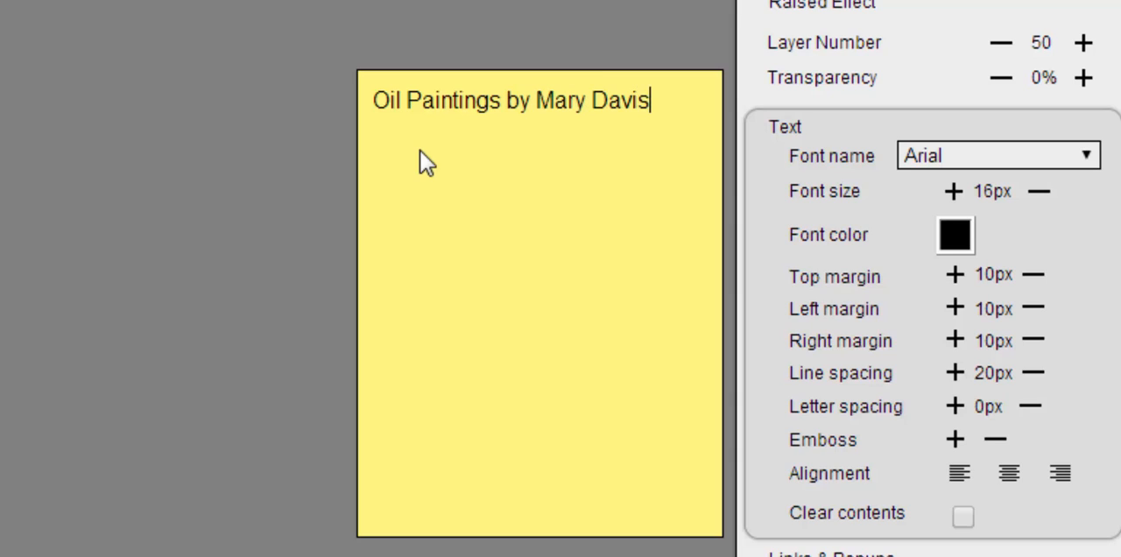
- Change the title's font to Raleway and increase its font size to 27px
left_click(1085, 157)
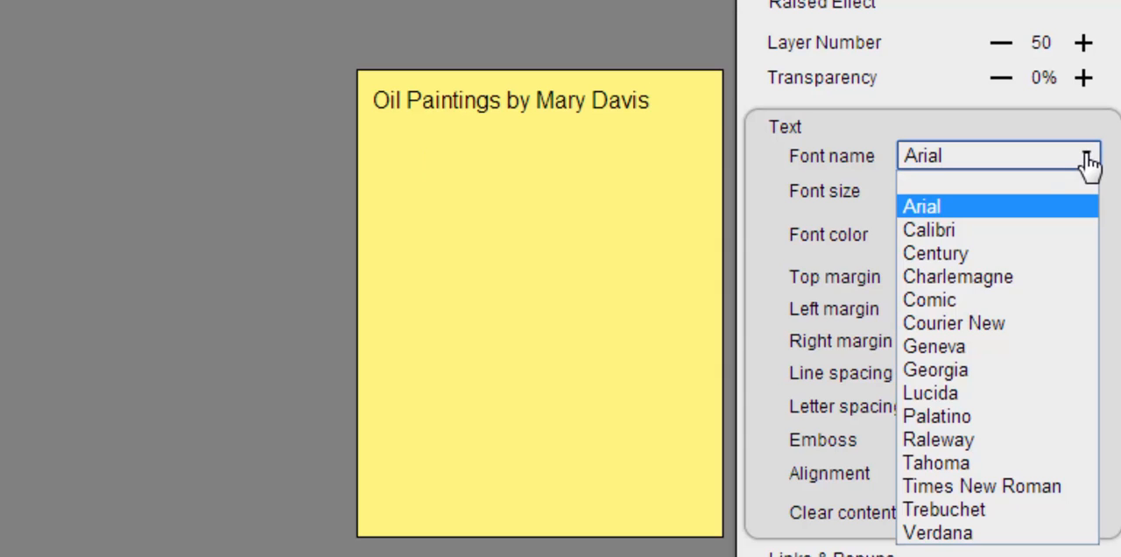
left_click(960, 438)
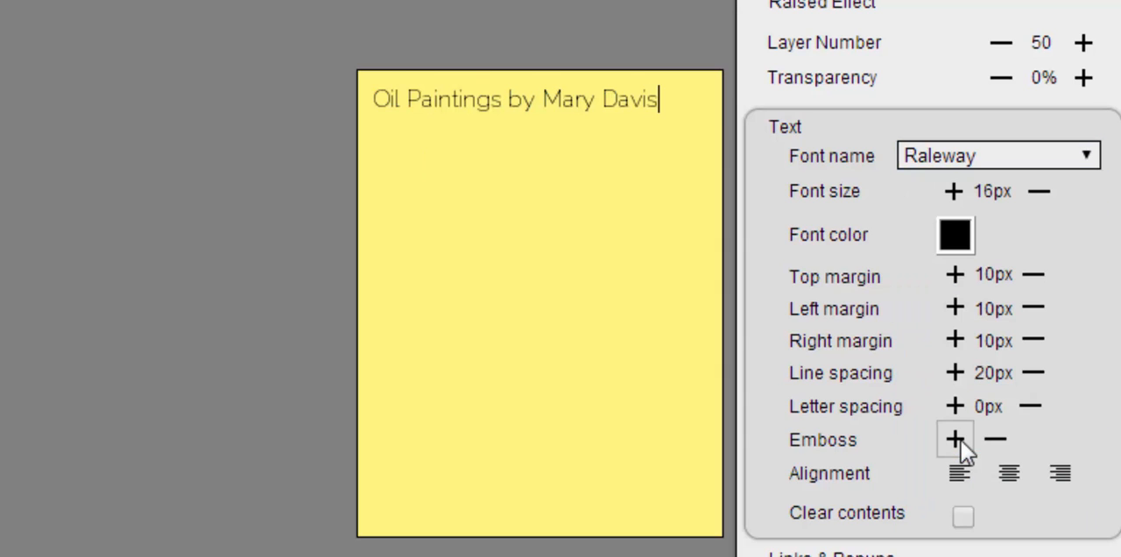
left_click(953, 191)
left_click(952, 191)
left_click(952, 191)
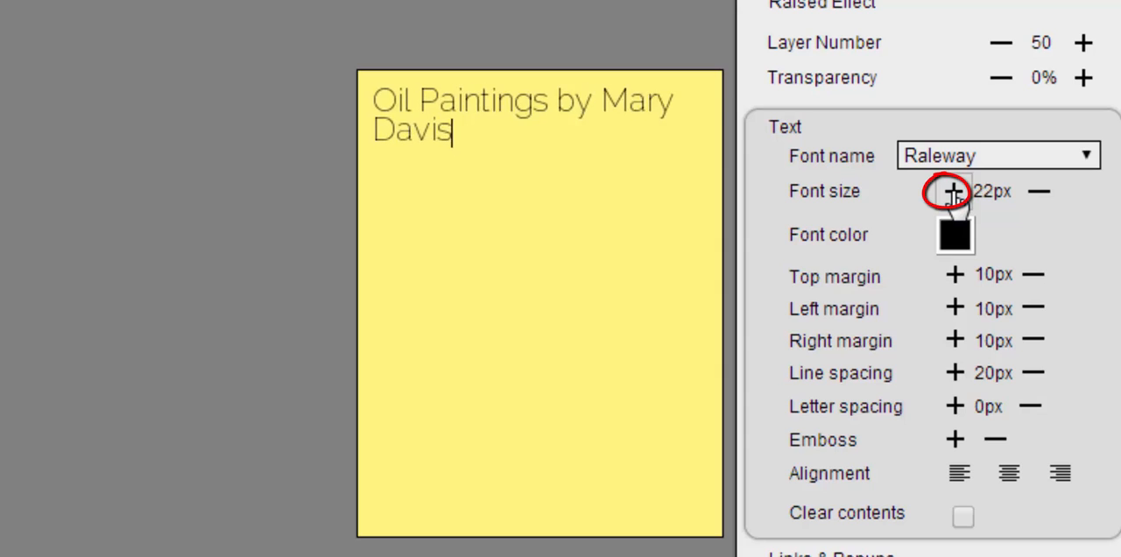
left_click(953, 191)
left_click(952, 191)
left_click(952, 191)
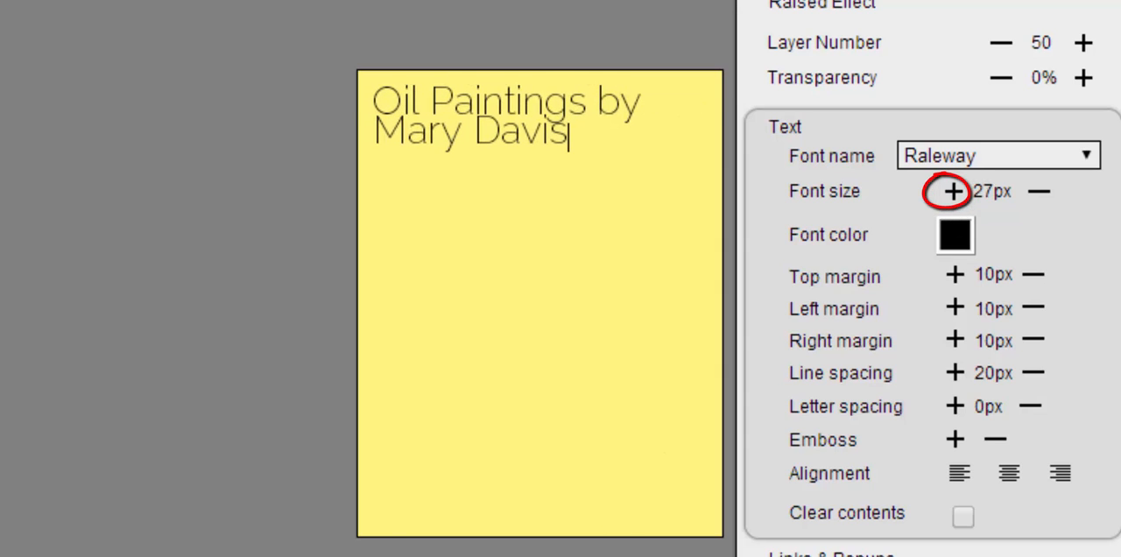
- Widen and shorten the box and set the font size to 29px, keeping the title on one line
left_click_drag(359, 534, 191, 405)
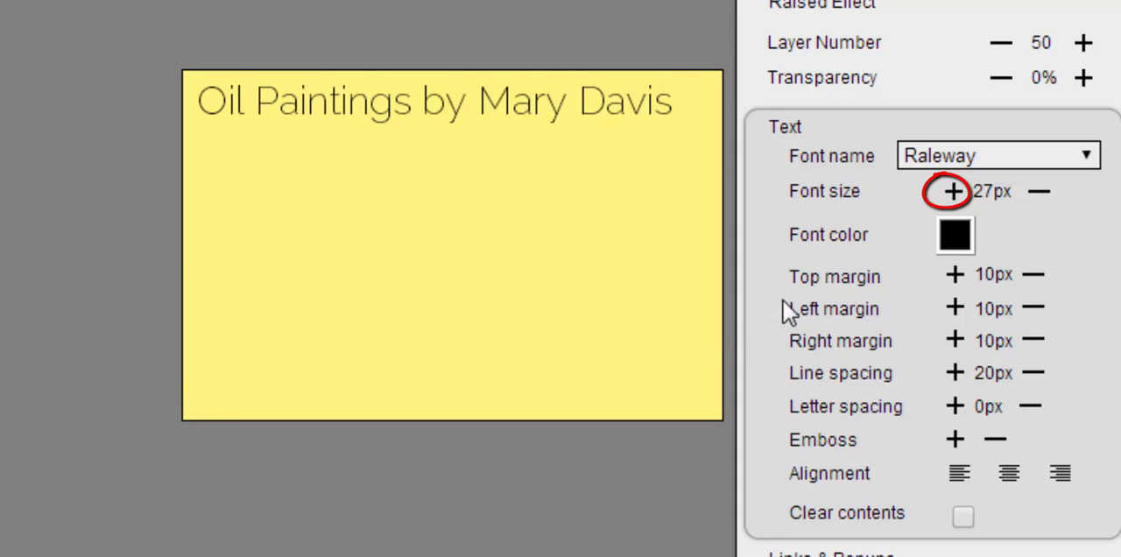
left_click(952, 191)
left_click(952, 191)
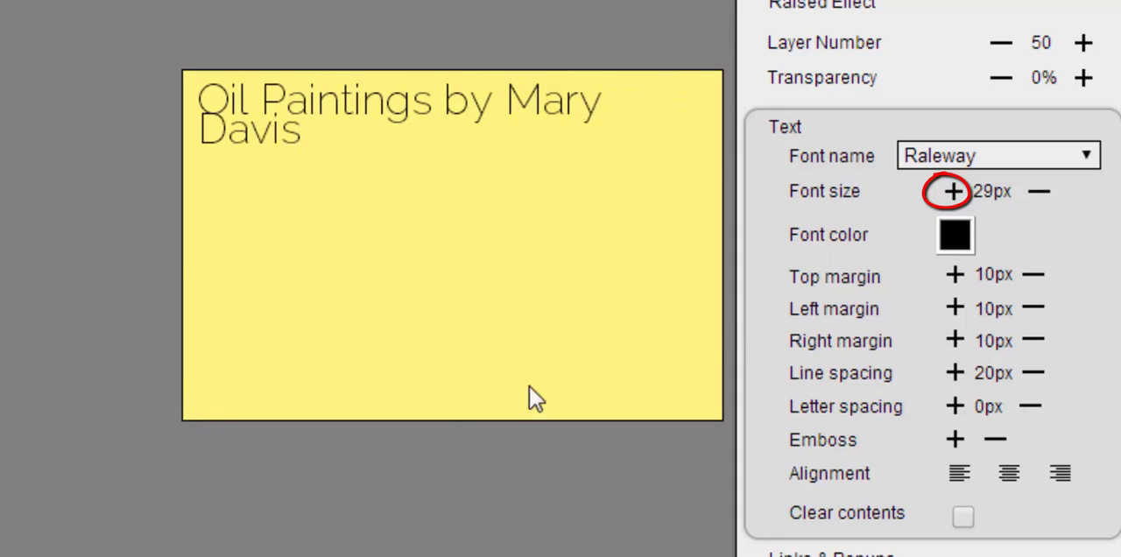
left_click_drag(180, 415, 144, 415)
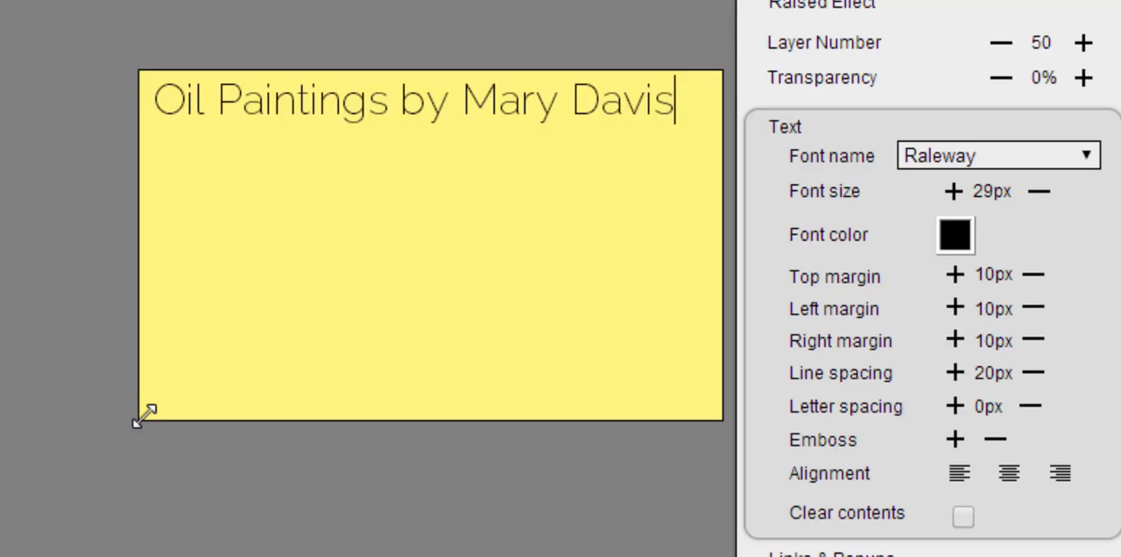
- Centre the title text and reduce its left and right margins to 0px
left_click(1007, 471)
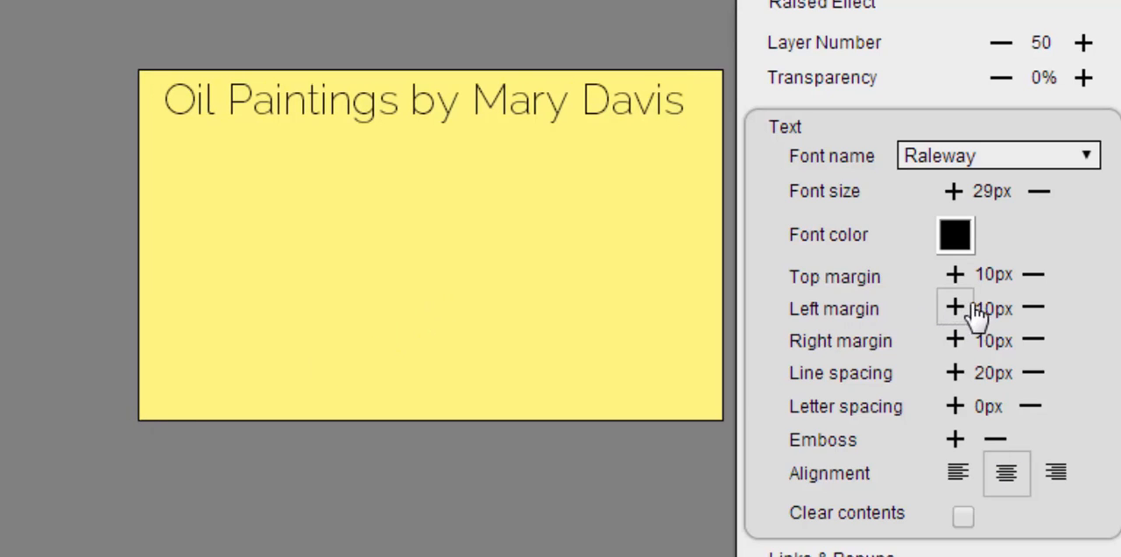
left_click(1035, 309)
left_click(1024, 342)
left_click(1024, 342)
left_click(1024, 341)
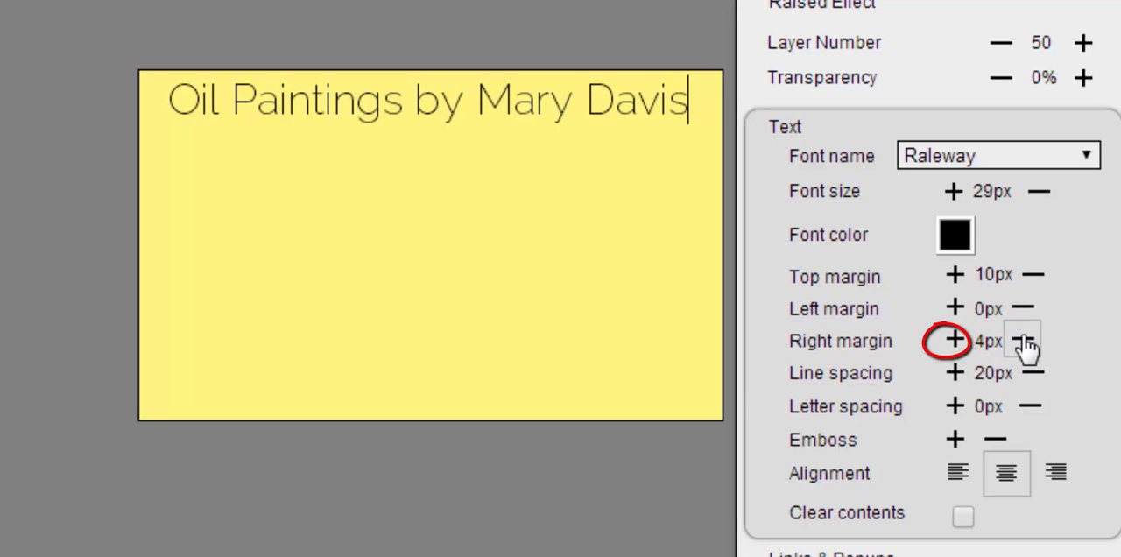
left_click(1024, 341)
left_click(1025, 342)
left_click(1025, 342)
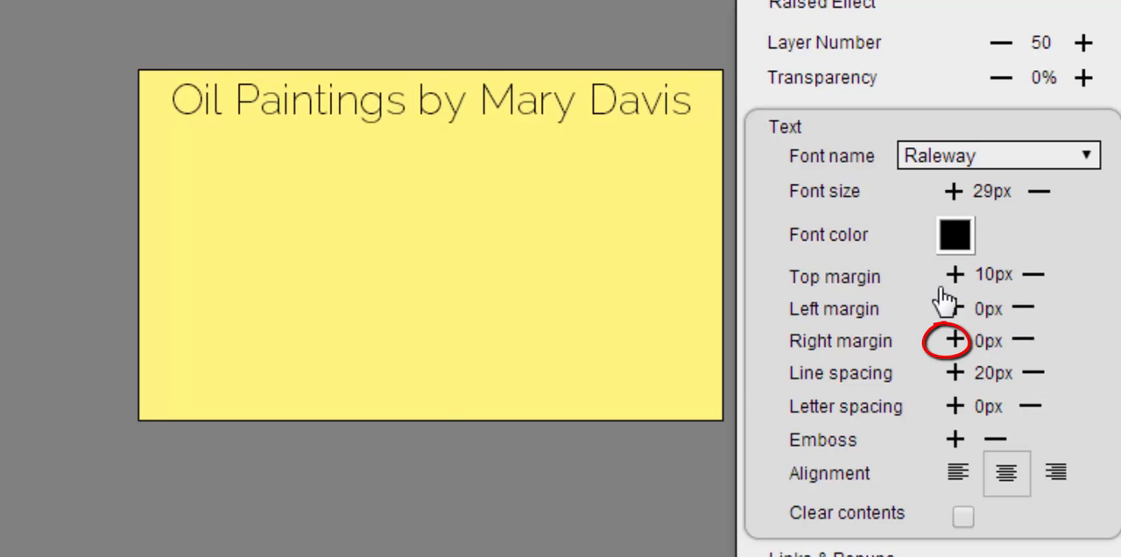
- Increase the title's top margin to 23px and shorten the box into a slim banner around the text
left_click(954, 275)
left_click(953, 275)
left_click(954, 275)
left_click(953, 275)
left_click(953, 275)
left_click(953, 275)
left_click(954, 274)
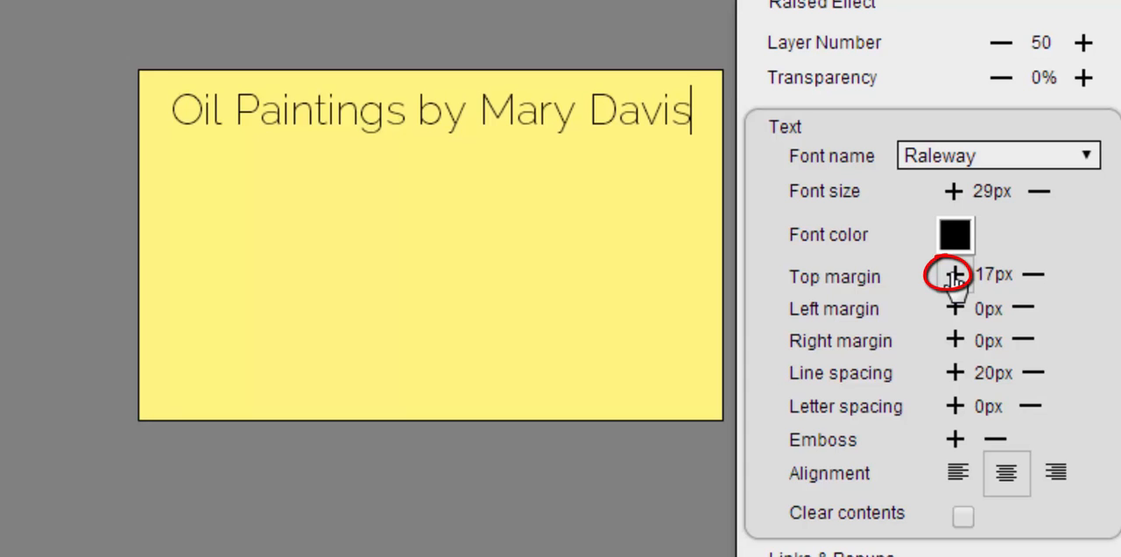
left_click(954, 275)
left_click(953, 274)
left_click(953, 275)
double_click(954, 275)
left_click(953, 275)
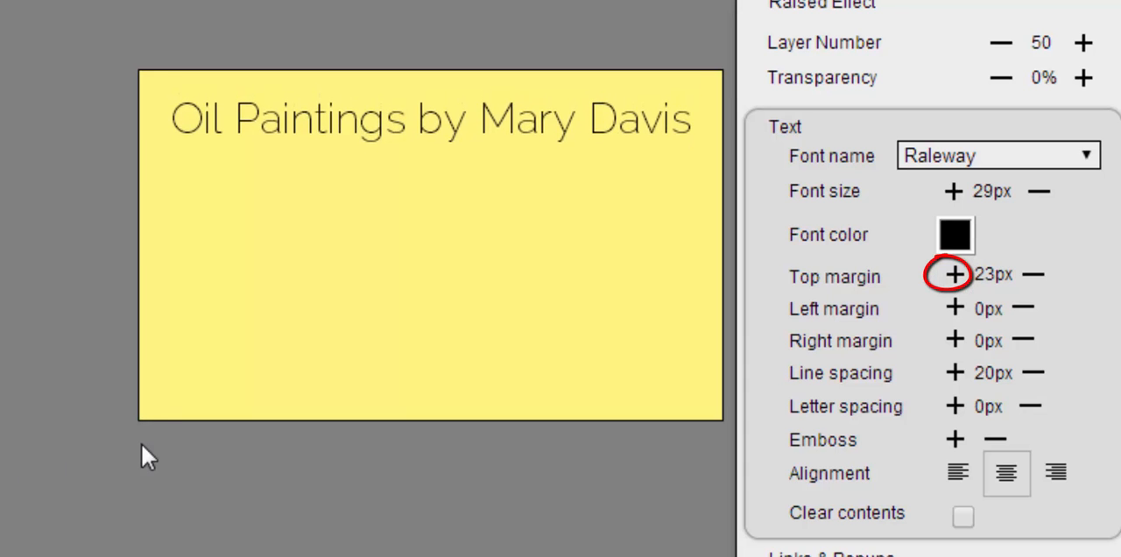
left_click_drag(138, 422, 151, 159)
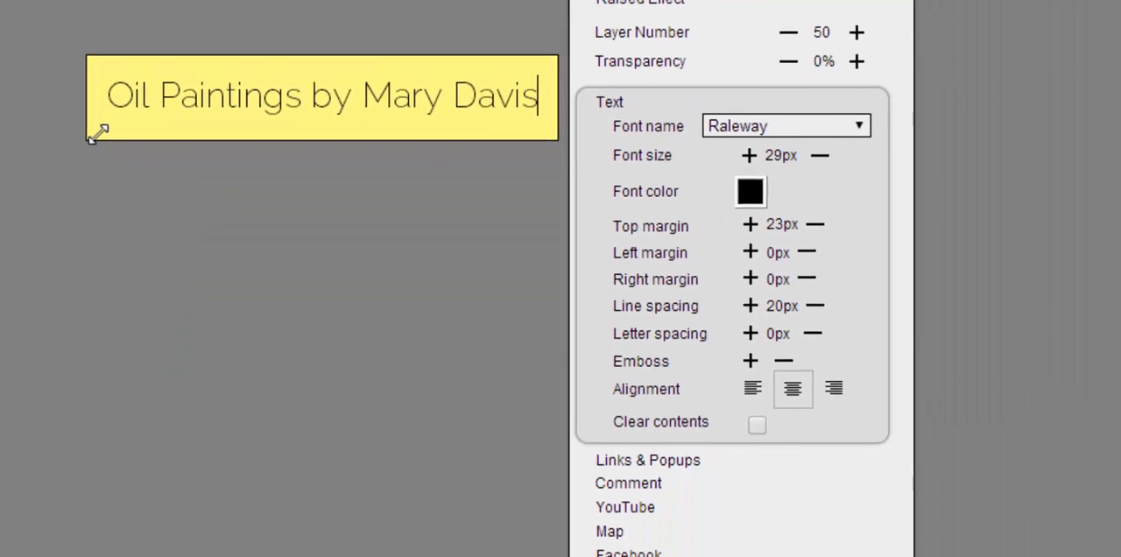
left_click(973, 201)
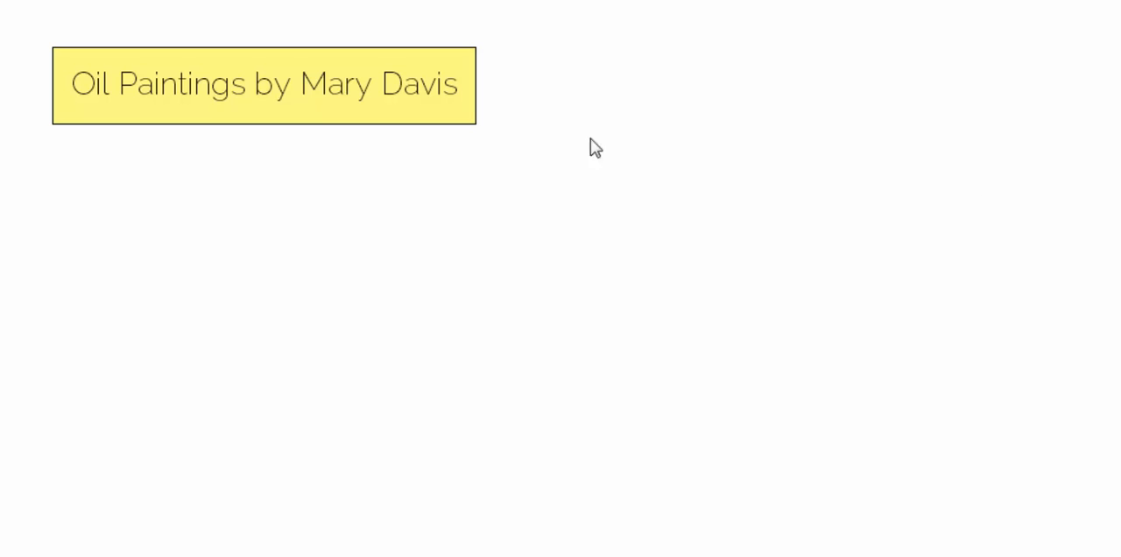
- Set the title box's background to light orange and save that colour over the light blue preset swatch
left_click(430, 75)
left_click(757, 140)
mouse_move(828, 185)
left_mouse_down()
mouse_move(813, 163)
mouse_move(821, 201)
left_mouse_up()
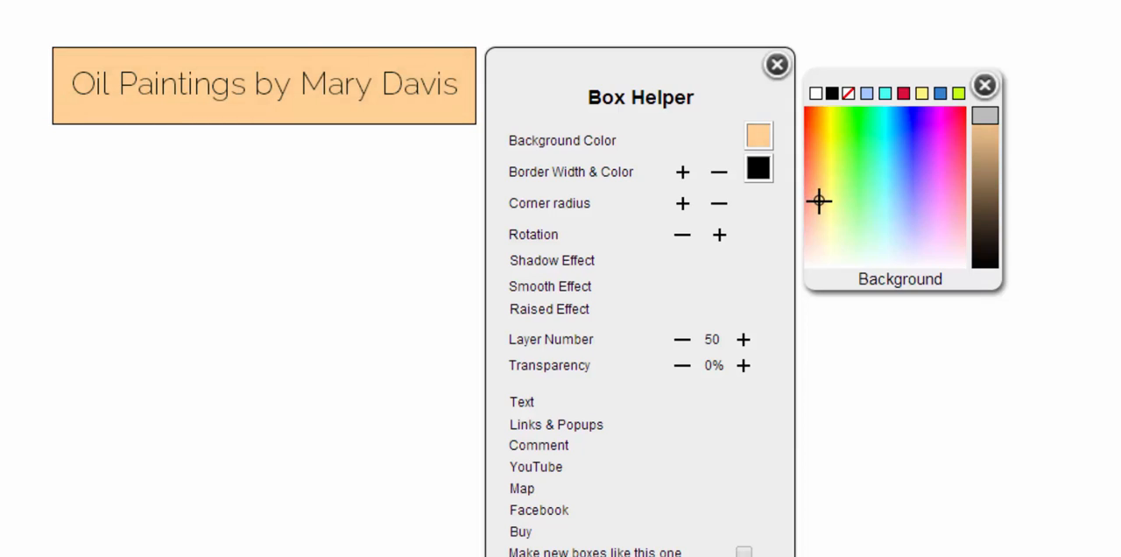
right_click(866, 95)
key("Escape")
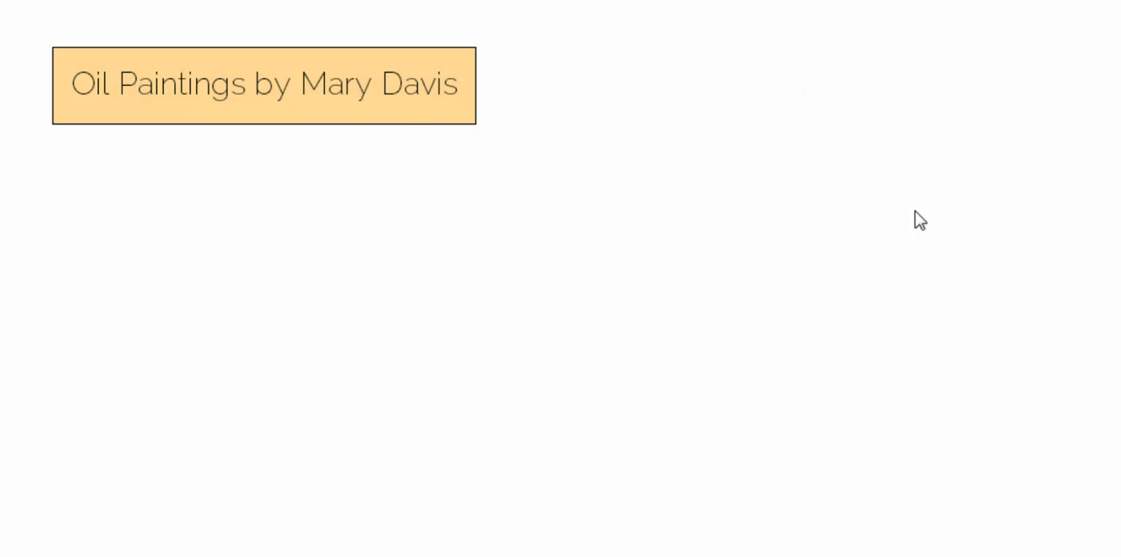
- Round the corners of the title box by increasing its corner radius
right_click(408, 110)
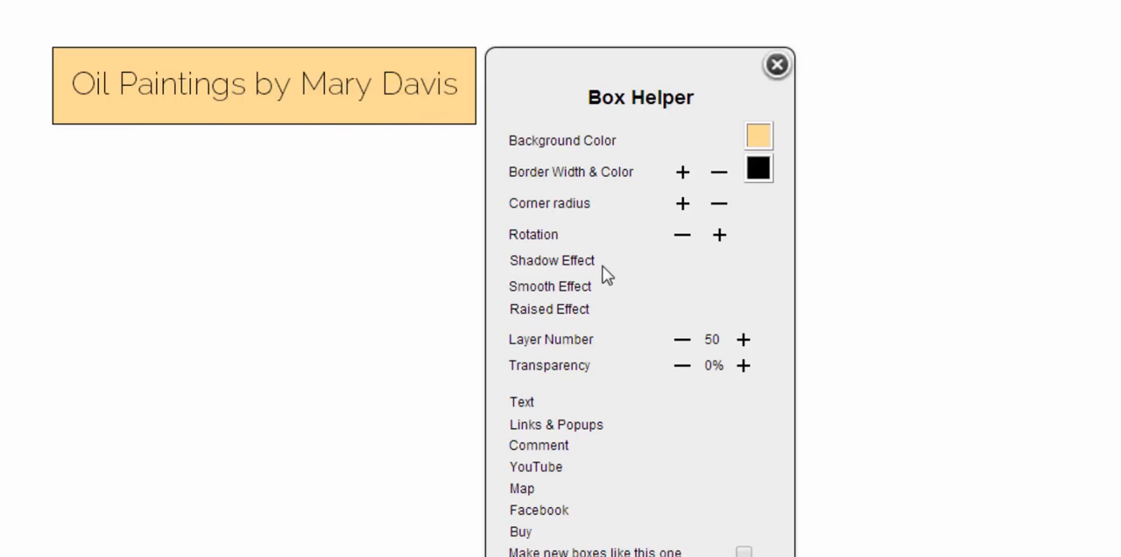
left_click(682, 204)
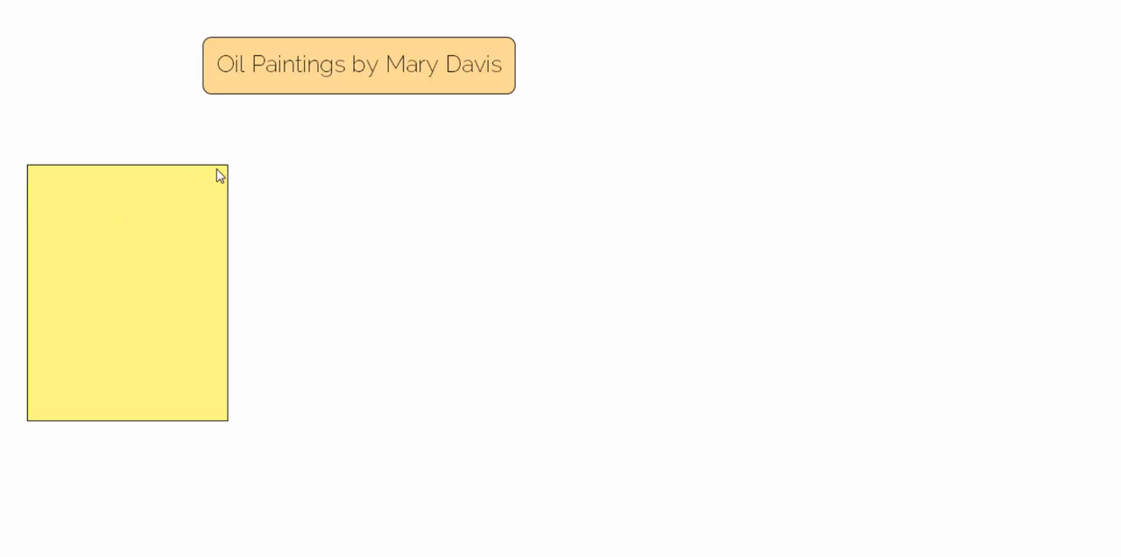
- Resize the yellow box below the title to 870 by 330 and set its background to the saved light orange
left_click_drag(228, 164, 721, 160)
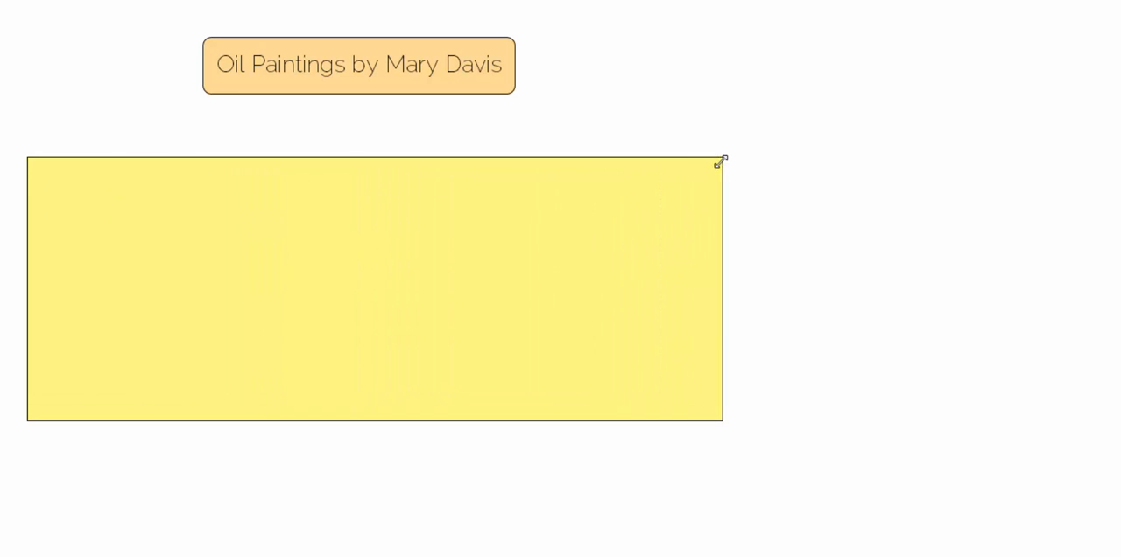
left_click(178, 303)
left_click(931, 226)
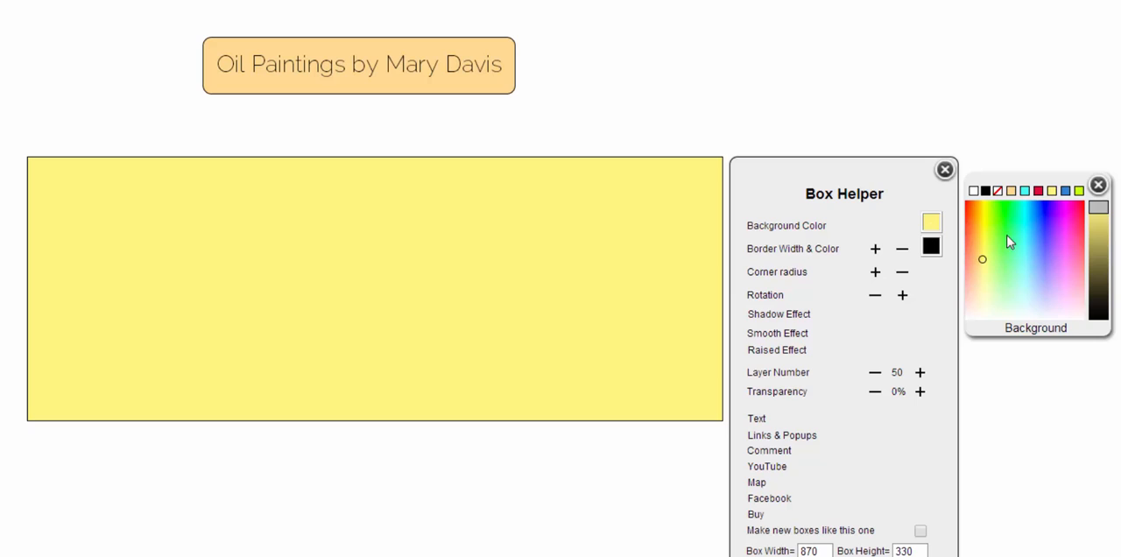
left_click(1011, 191)
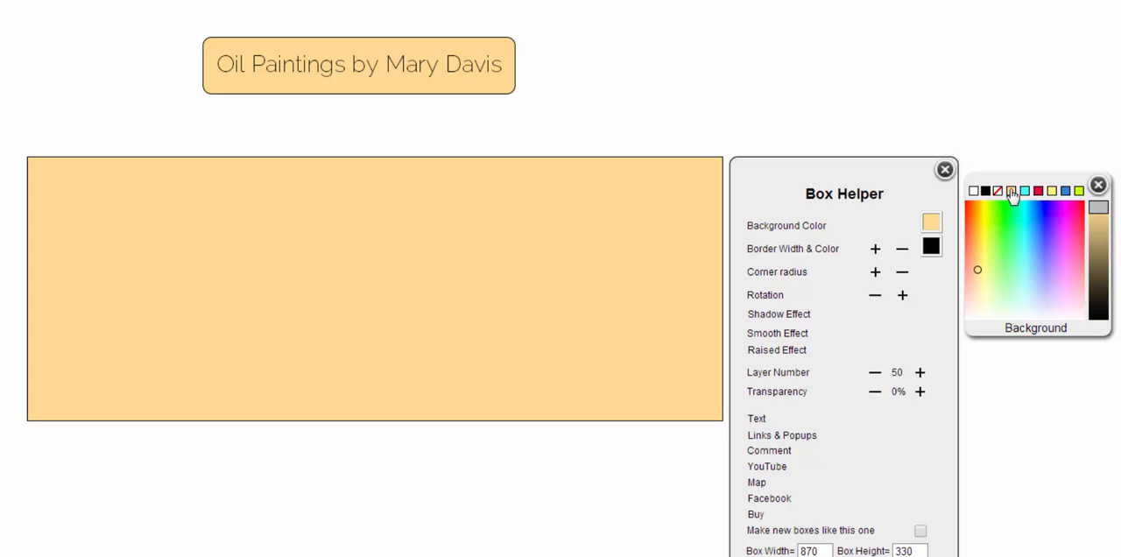
- Fill the large orange box with an introduction: the artist's name, "I've been painting for 26 years and it is indded my passion.", and pasted Lorem ipsum paragraphs
left_click(949, 91)
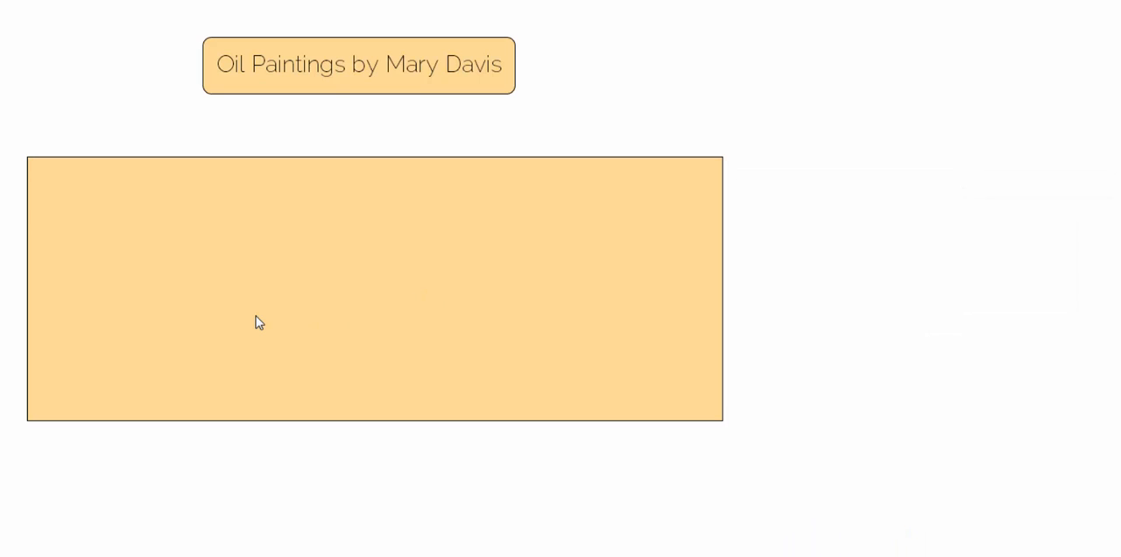
left_click(261, 204)
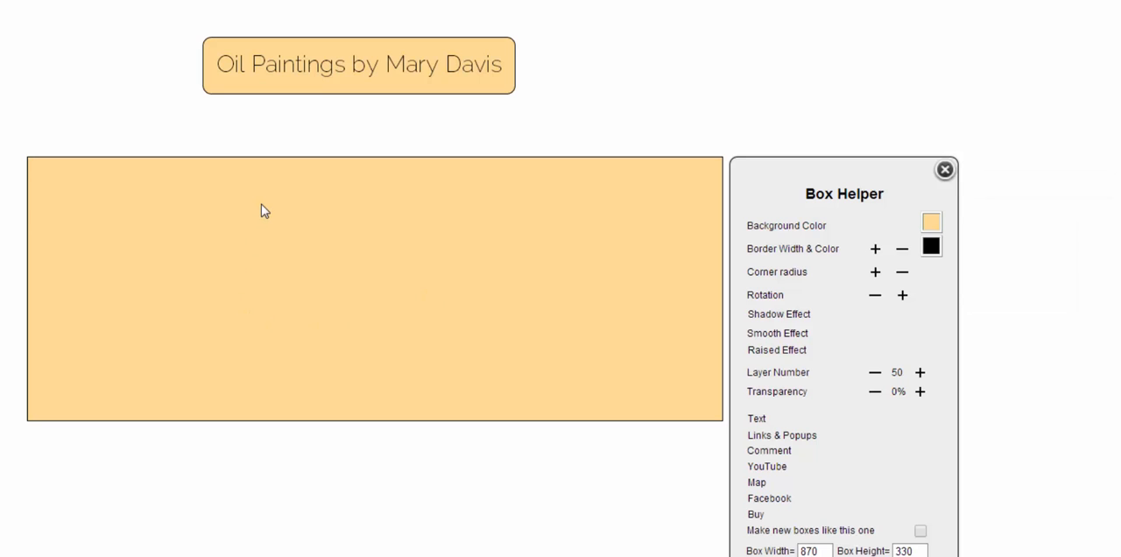
left_click(756, 419)
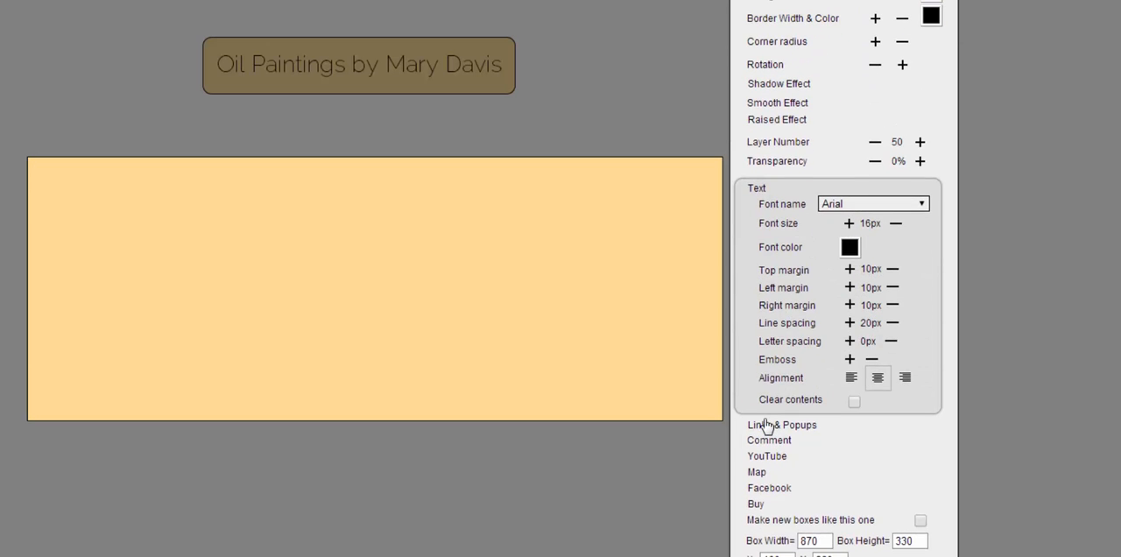
type("Hello")
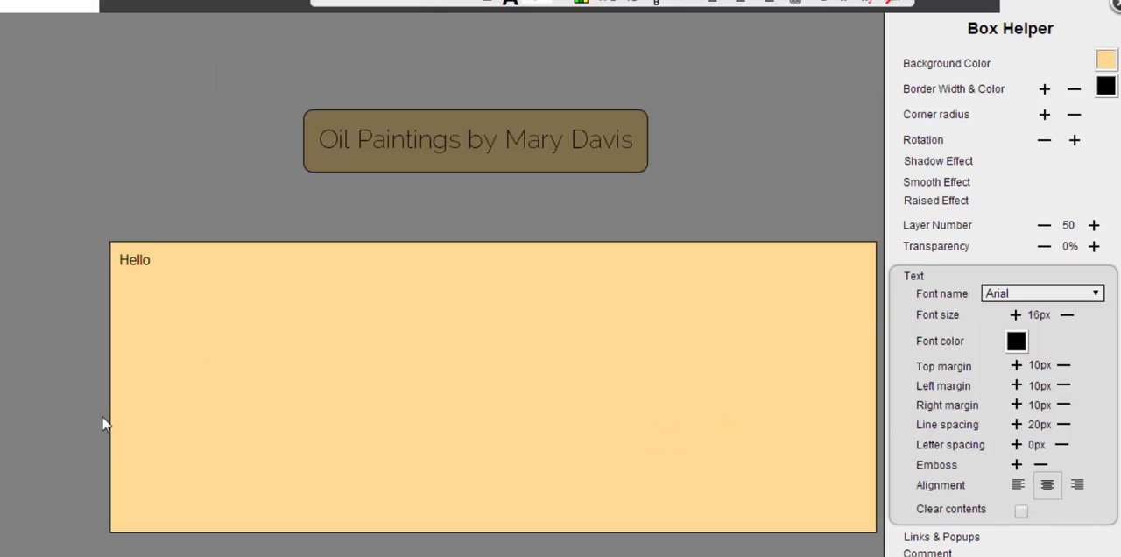
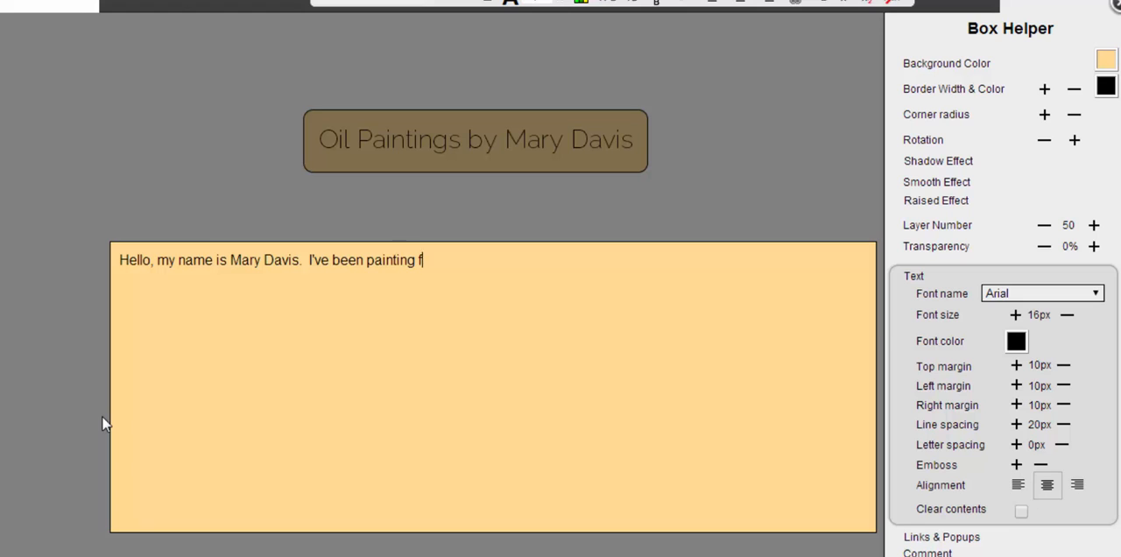
type("or 26 years and it is indded my passion")
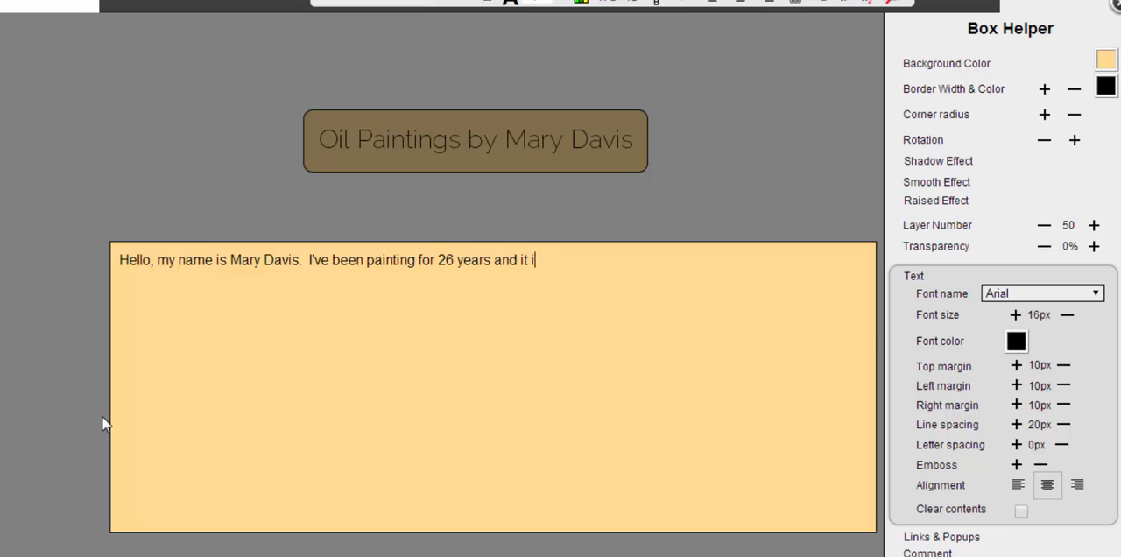
type(".")
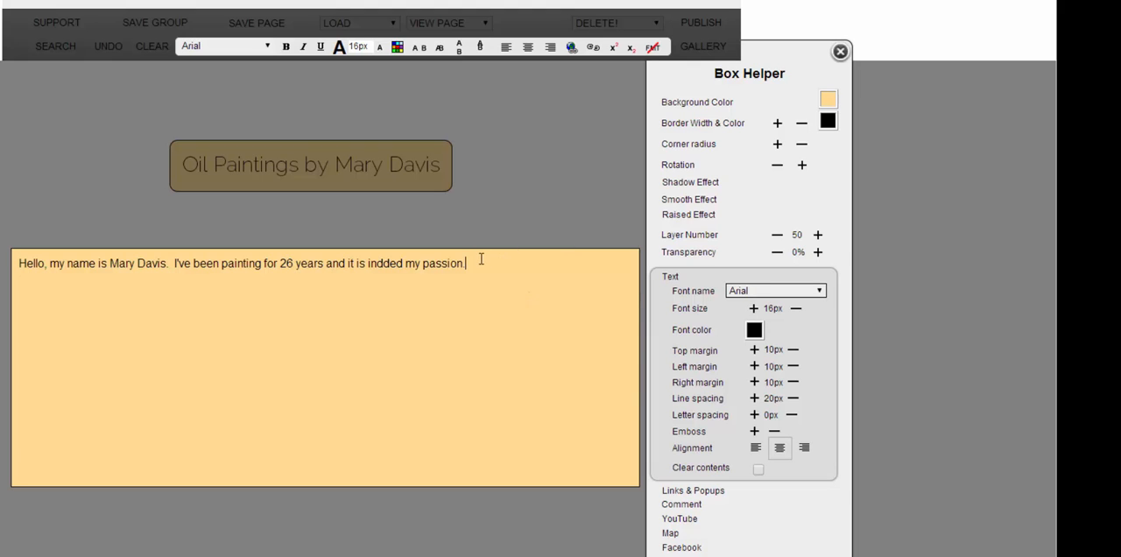
type("Lorem ipsum dolor sit amet, consectetur adipiscing elit. Mauris nec molestie ligula, nec ultricies purus. Fusce pulvinar lacus neque, quis vehicula leo aliquam non. Donec vitae arcu in purus pellentesque luctus id eget velit. Aliquam pulvinar ornare laoreet. Aliquam eu diam venenatis, varius diam consequat, vehicula ligula.  Morbi turpis ligula, fermentum id fermentum at, blandit sit amet lorem. Fusce sollicitudin, eros quis gravida accumsan, nibh leo placerat lorem, sed rutrum massa metus non mi. Vestibulum fermentum metus nulla, eget ullamcorper nisi pulvinar vitae. Donec euismod, est sit amet scelerisque tempus, quam eros mollis neque, ut cursus massa dolor a ante. Donec suscipit metus non dui cursus convallis.")
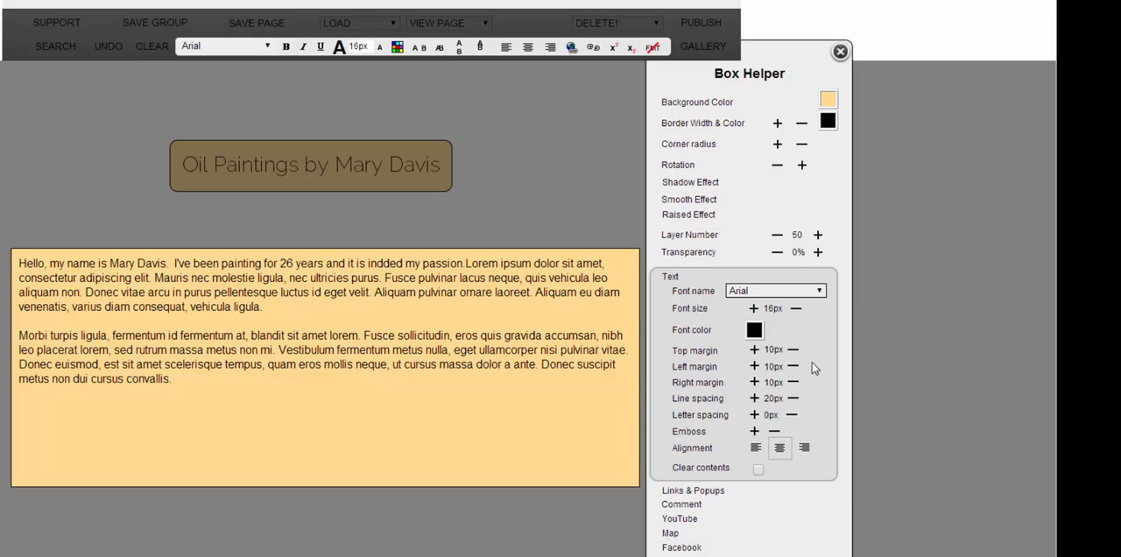
- Try a violet font colour on the introduction text and return it to black
left_click(754, 330)
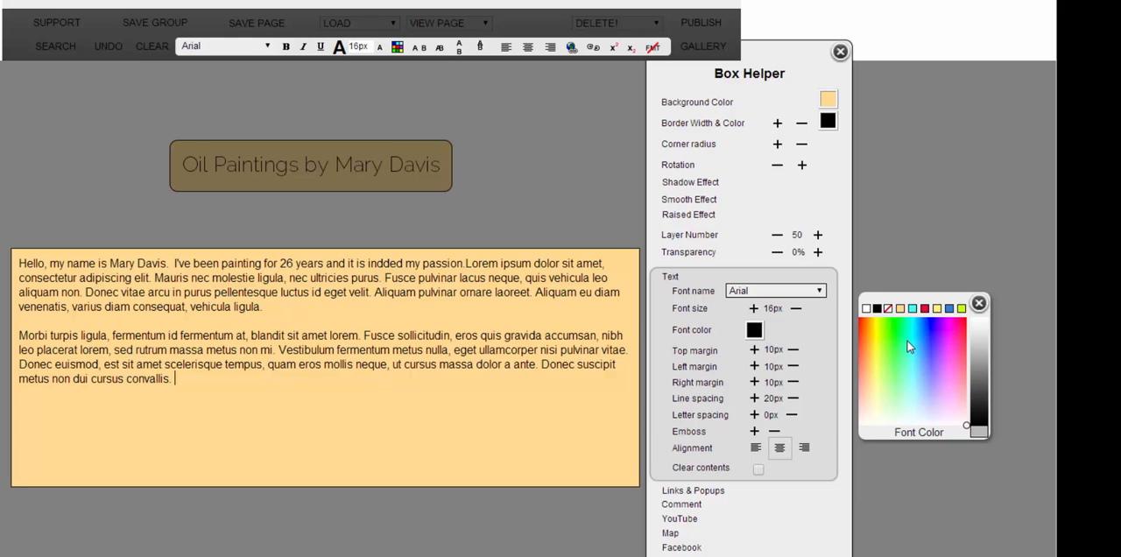
left_click(907, 340)
left_click(935, 335)
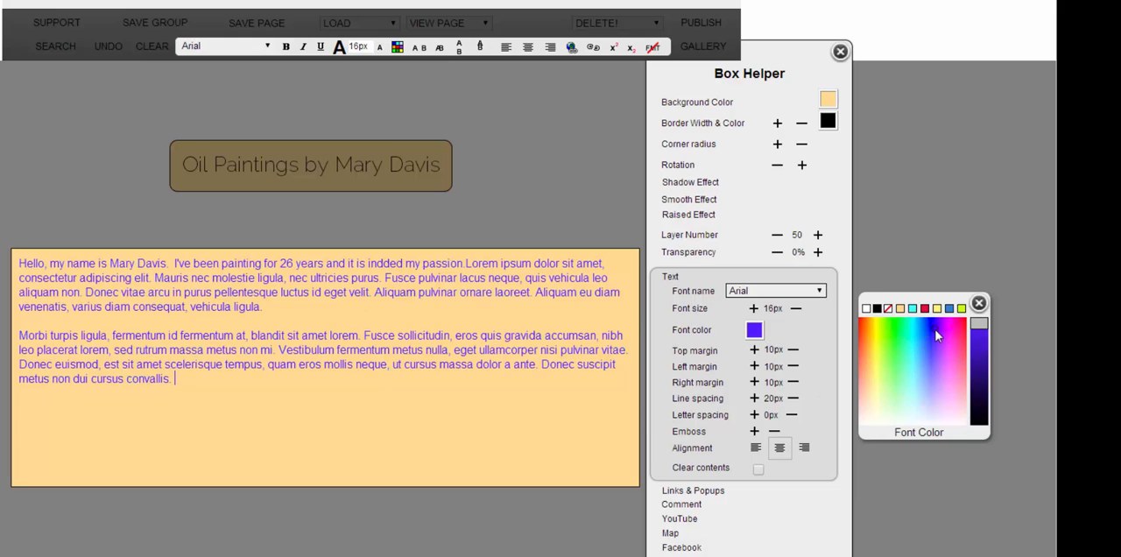
left_click(876, 309)
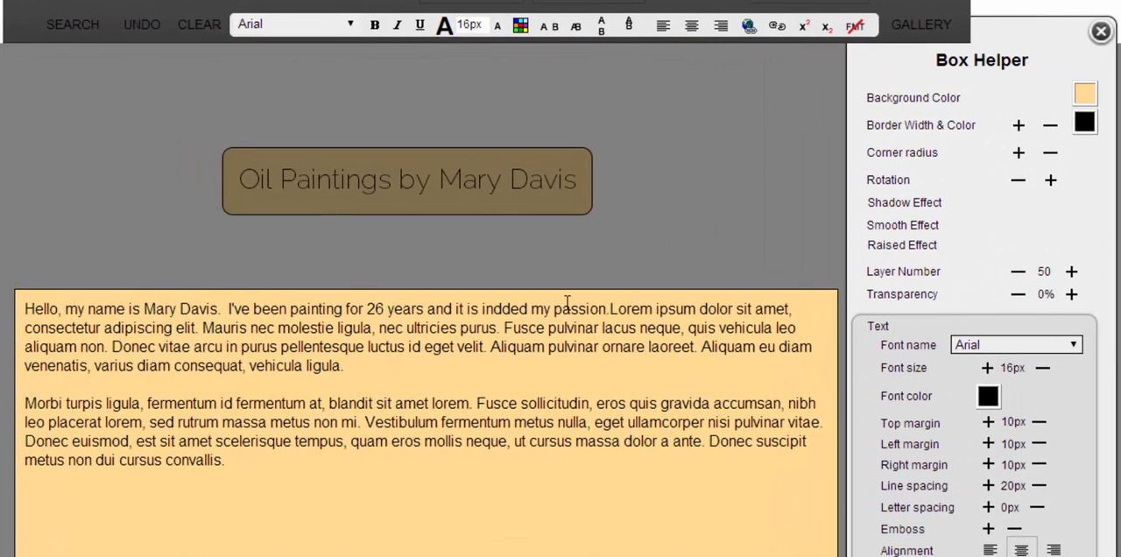
- Italicize the word "passion" in the introduction and remove the italics again
double_click(568, 307)
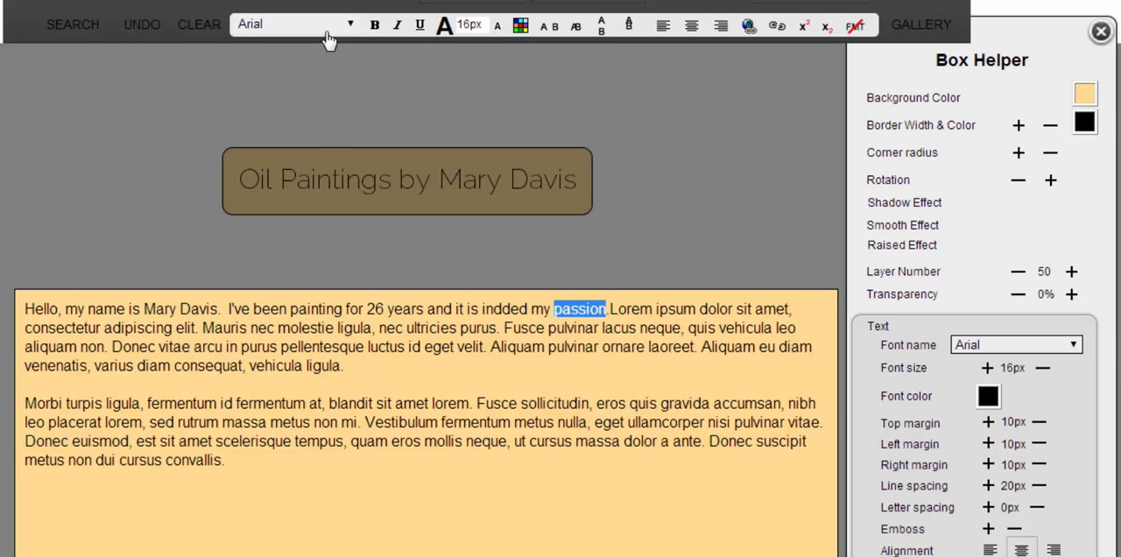
left_click(397, 26)
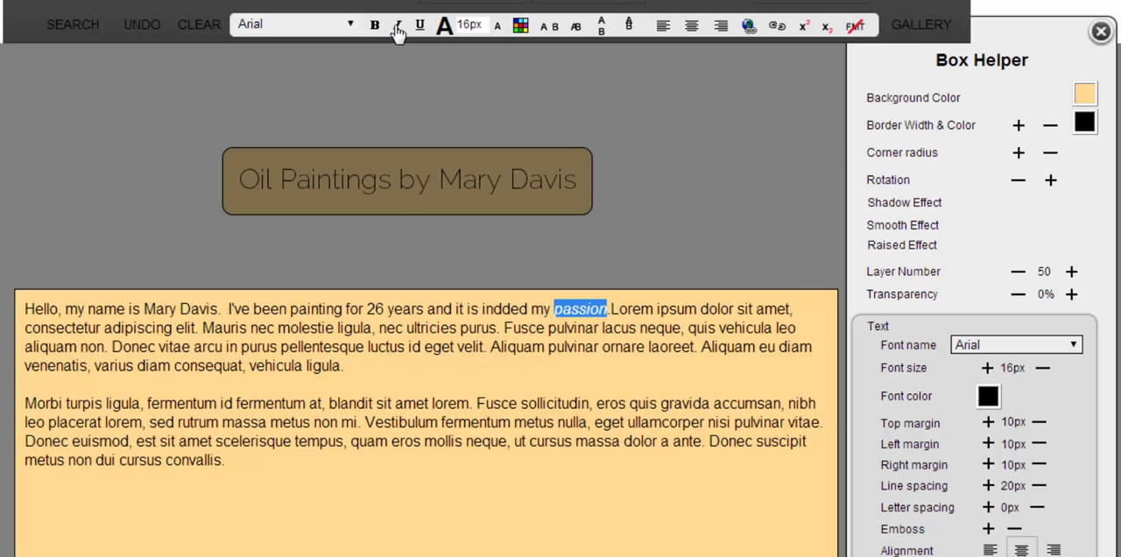
left_click(399, 25)
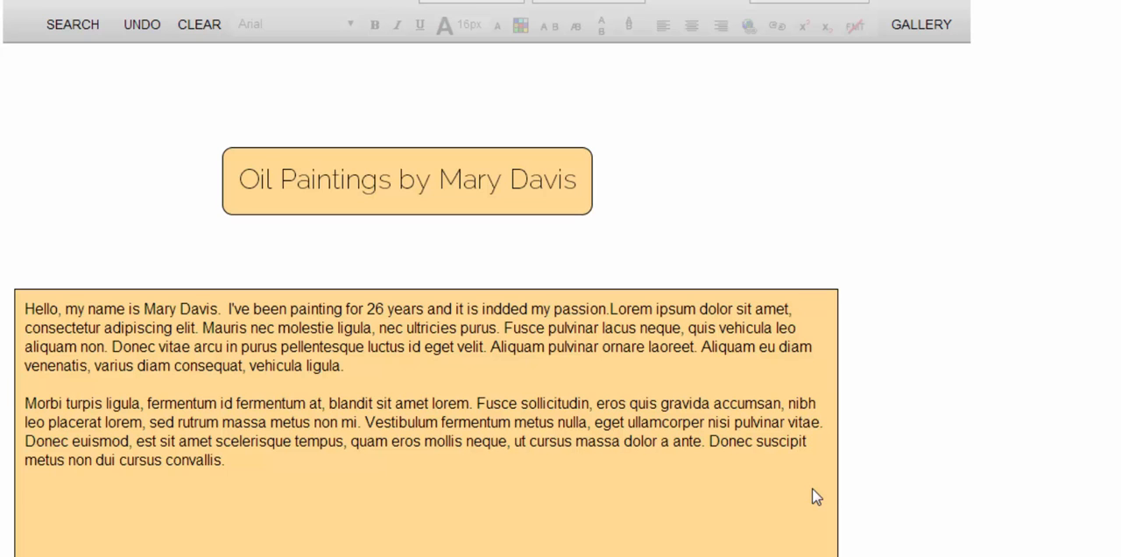
- Upload the image middle-aged-lady.jpg from the computer to the gallery
left_click(915, 27)
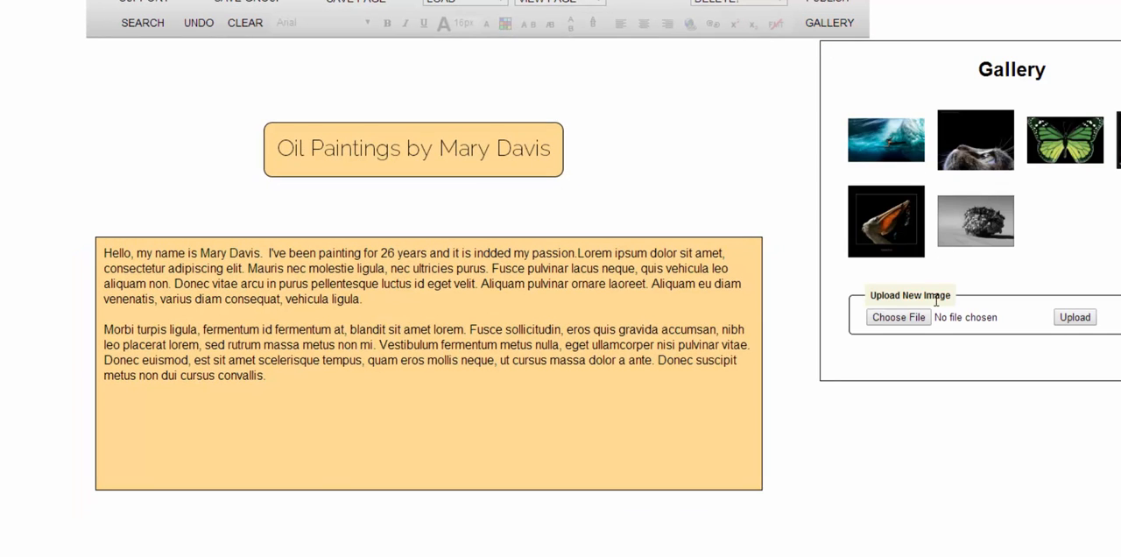
left_click(902, 317)
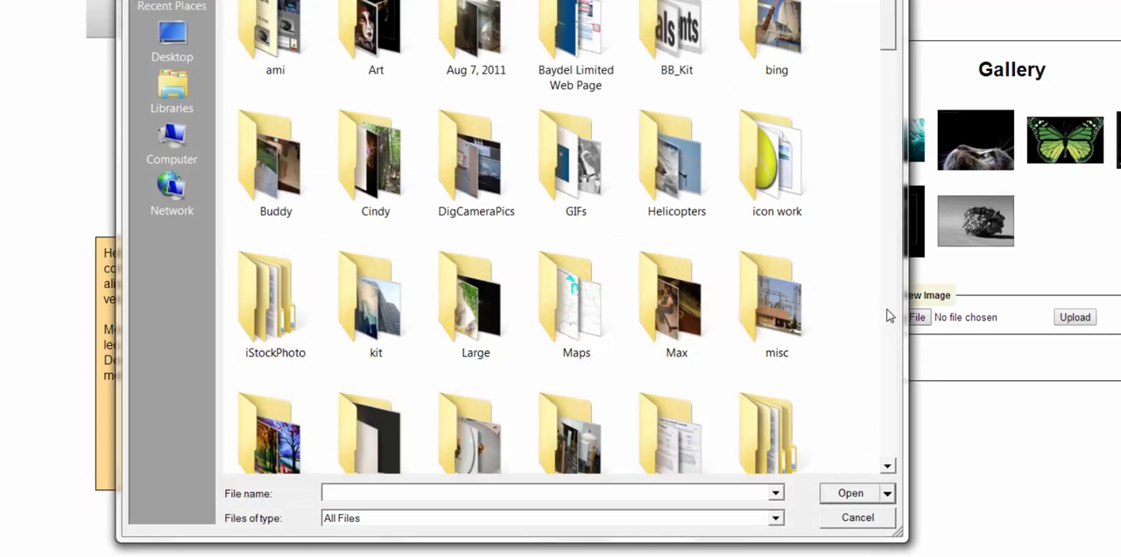
left_click_drag(891, 19, 875, 282)
scroll(617, 257, "down", 1)
double_click(617, 258)
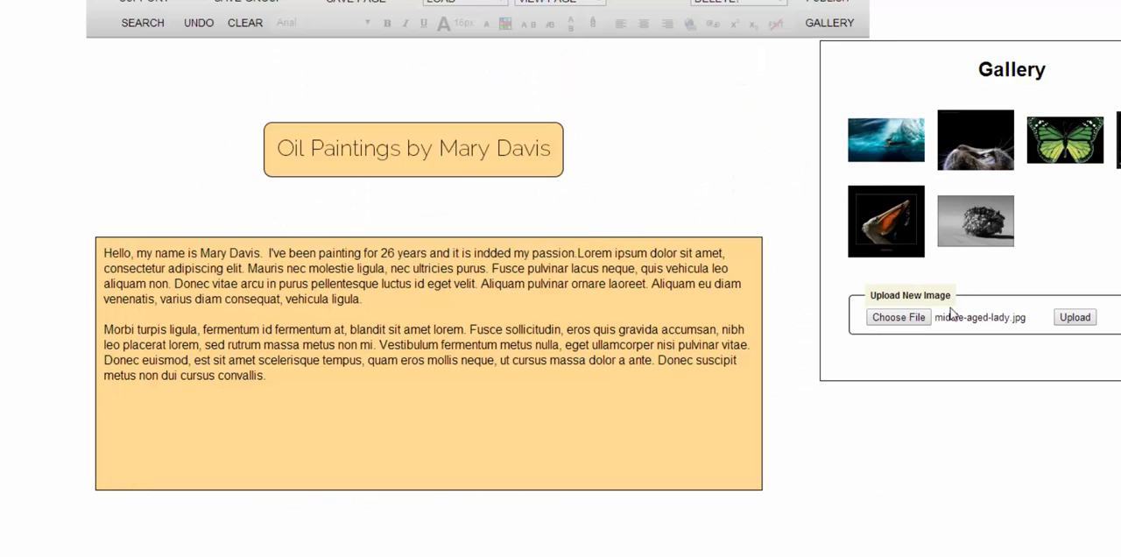
left_click(1079, 320)
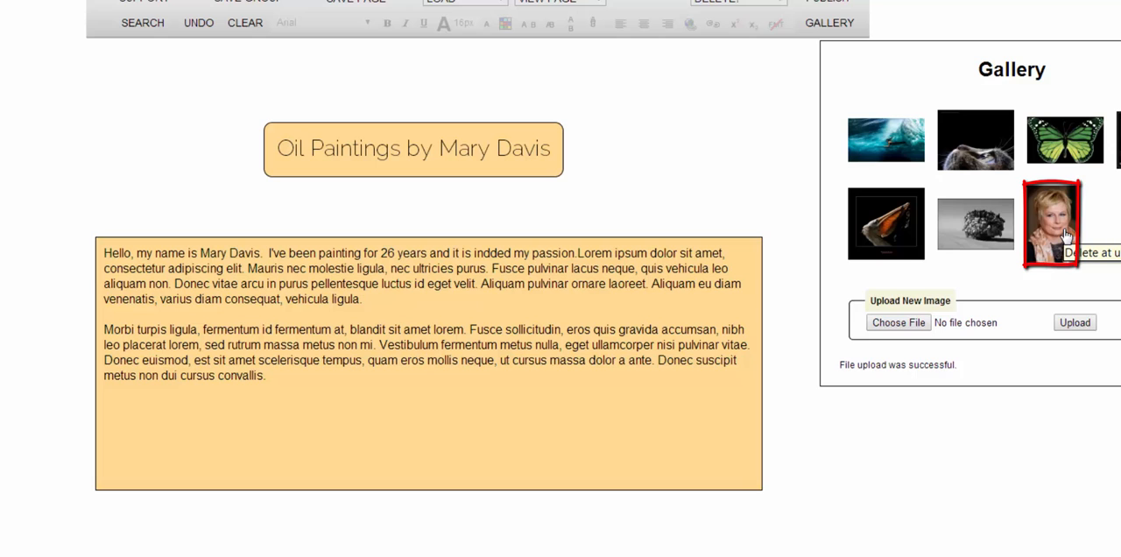
- Place the uploaded portrait at full size on the empty page area and delete it
left_click_drag(1067, 236, 30, 125)
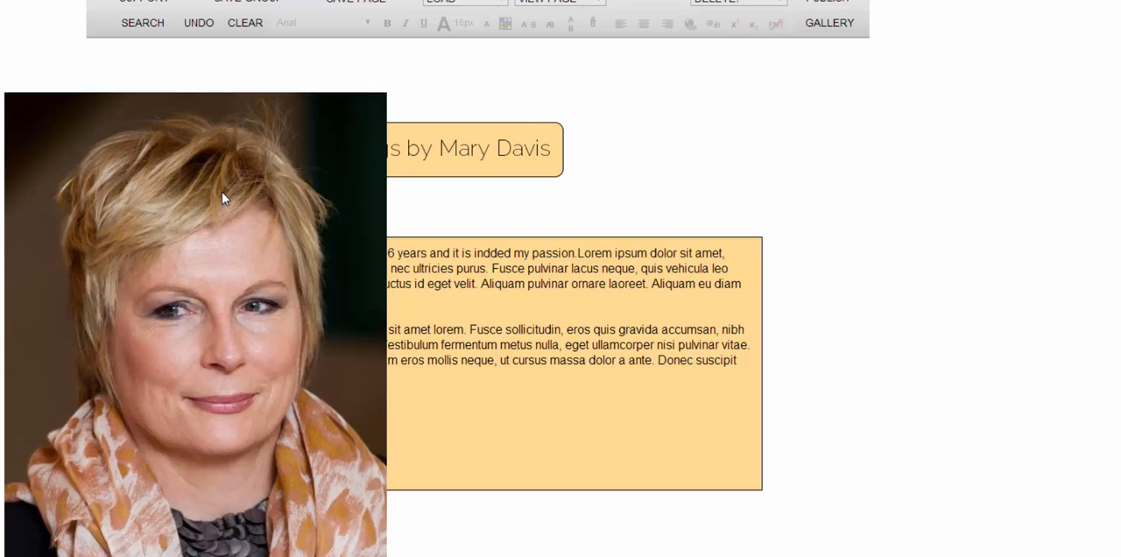
left_click(342, 197)
key("Delete")
- Embed the portrait from the gallery at the start of the introduction text in the orange box
left_click(828, 25)
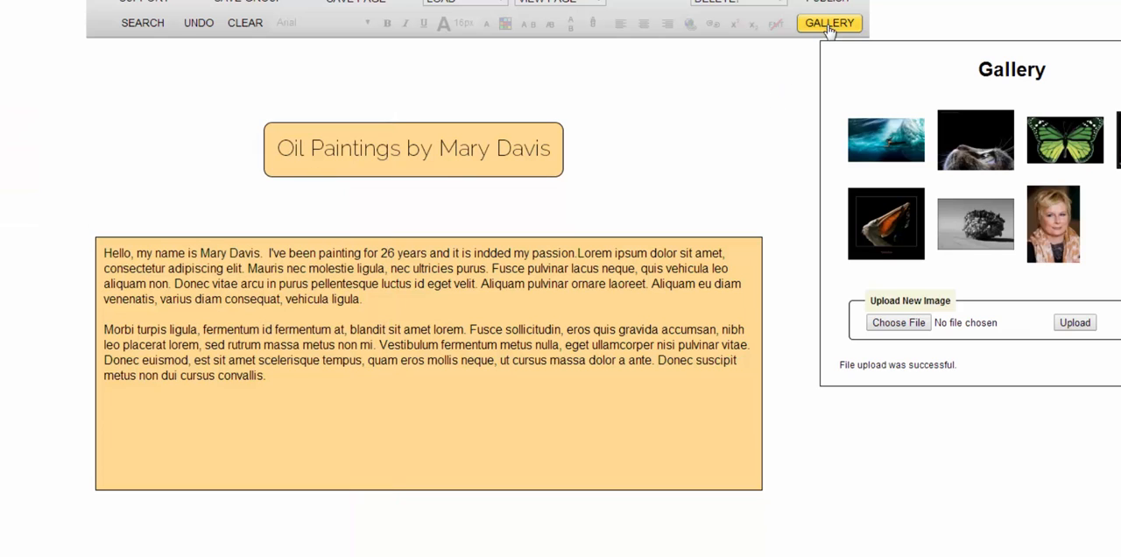
left_click_drag(1053, 250, 157, 298)
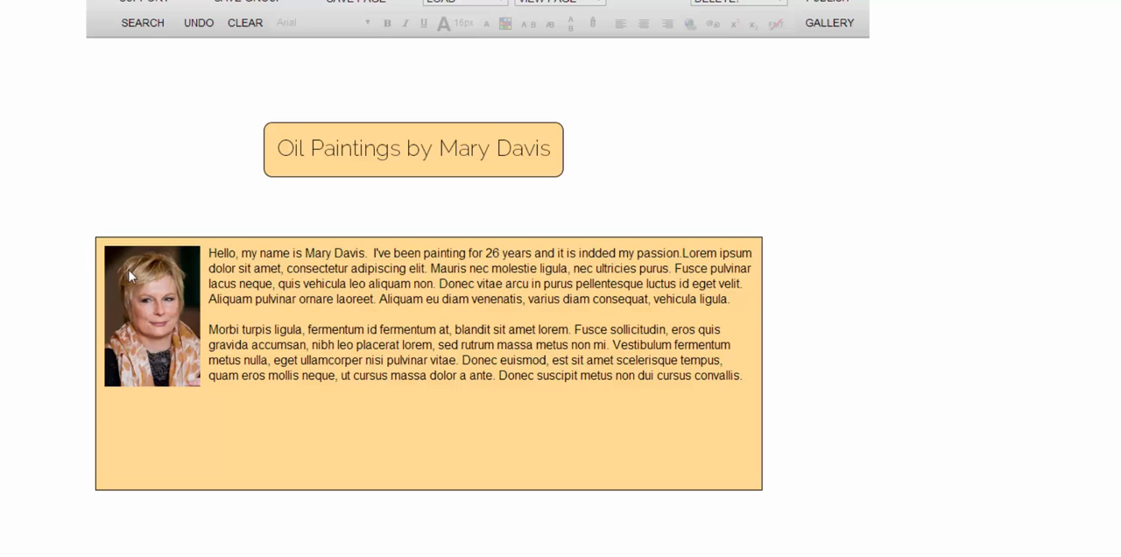
- Increase the embedded portrait's top and left margins slightly and shrink it to about 60 percent of its size
left_click(146, 300)
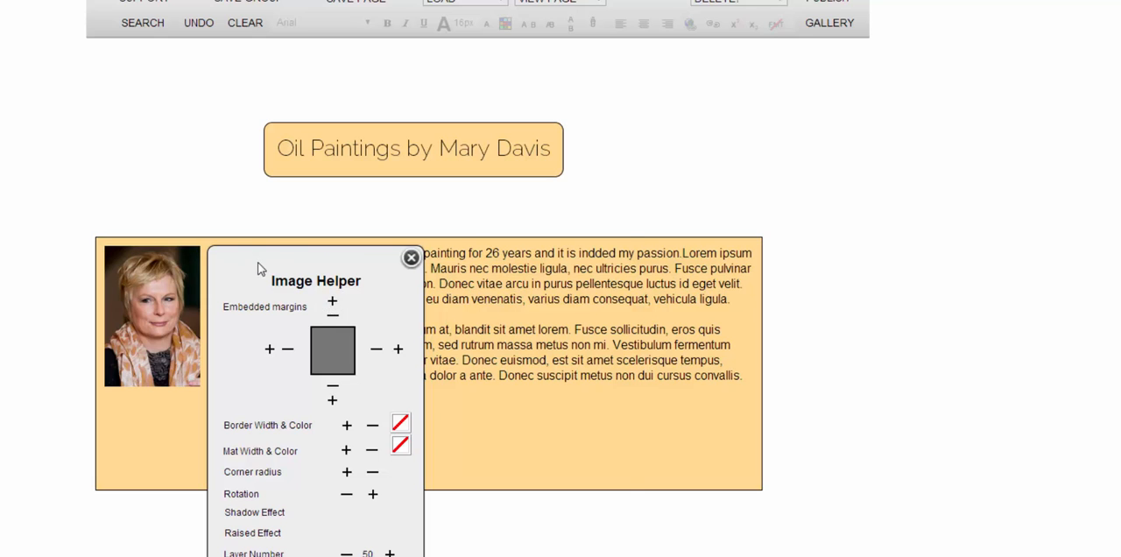
left_click_drag(258, 262, 464, 217)
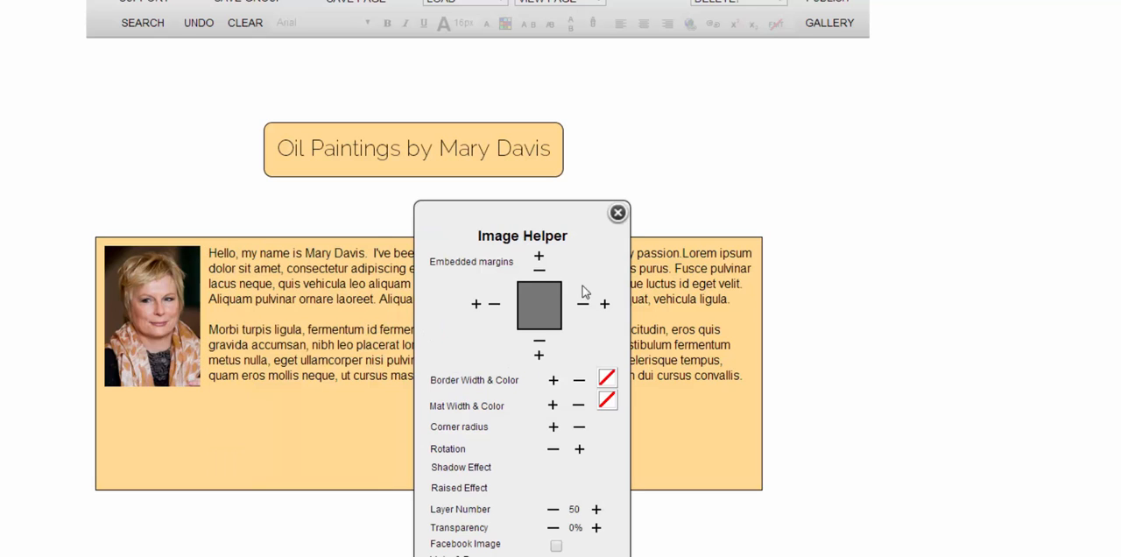
left_click(475, 305)
left_click(473, 306)
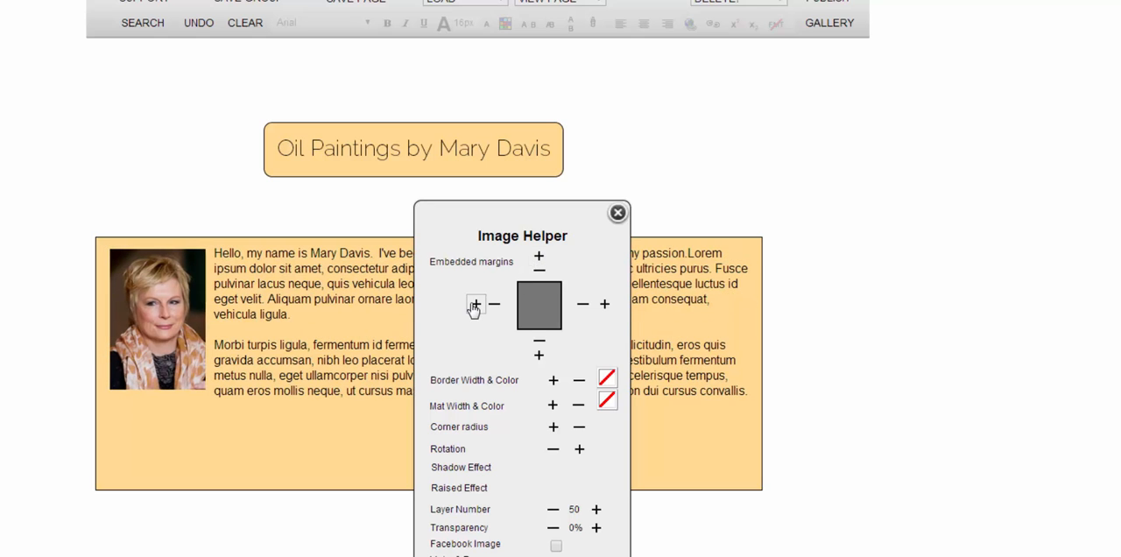
left_click_drag(200, 383, 175, 330)
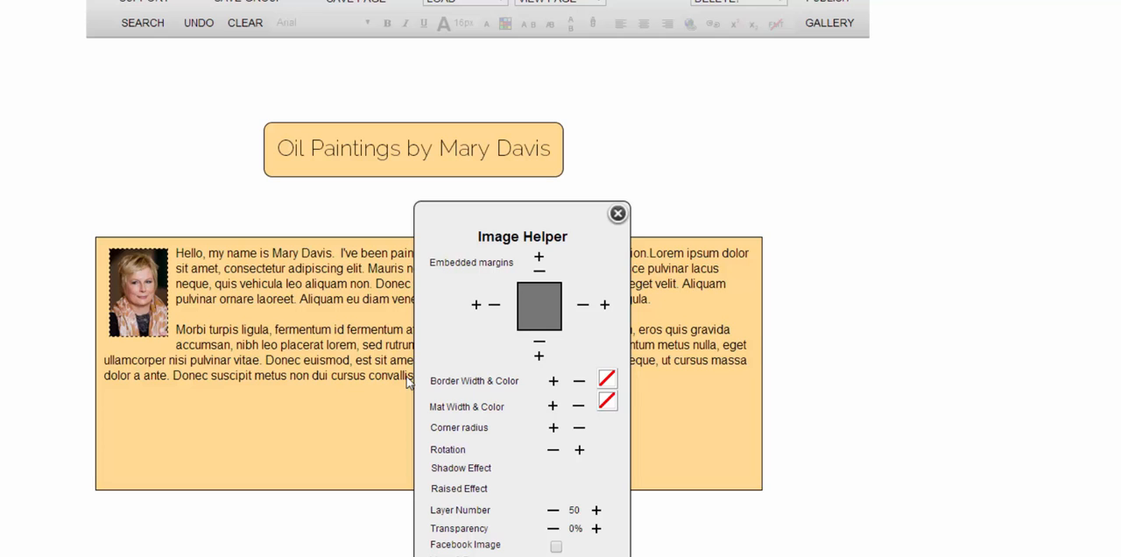
left_click(860, 385)
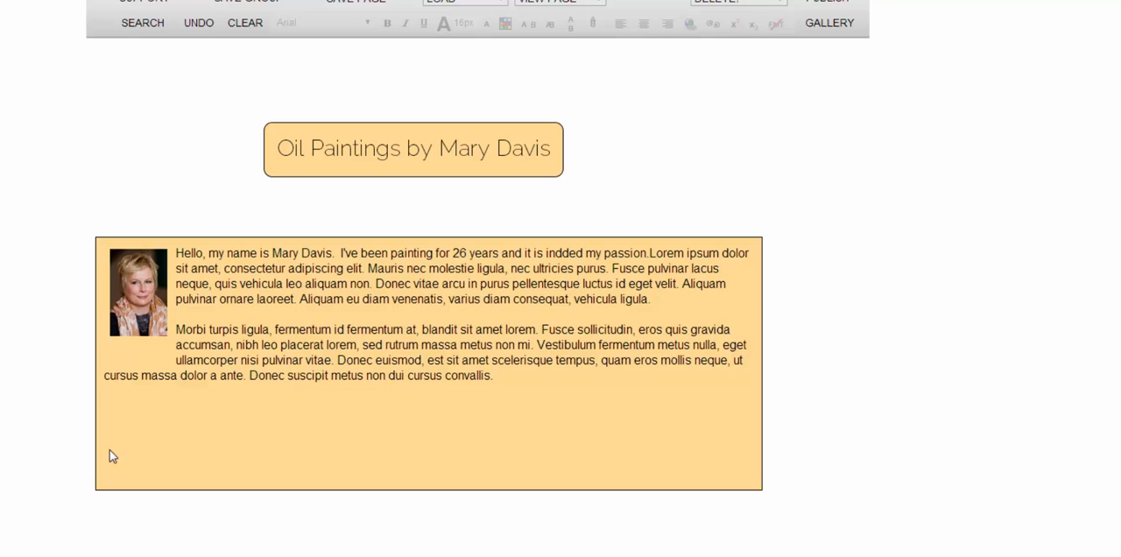
- Add a new box near the portrait, shrink it to a thin caption strip, and enter the artist's full name
double_click(51, 351)
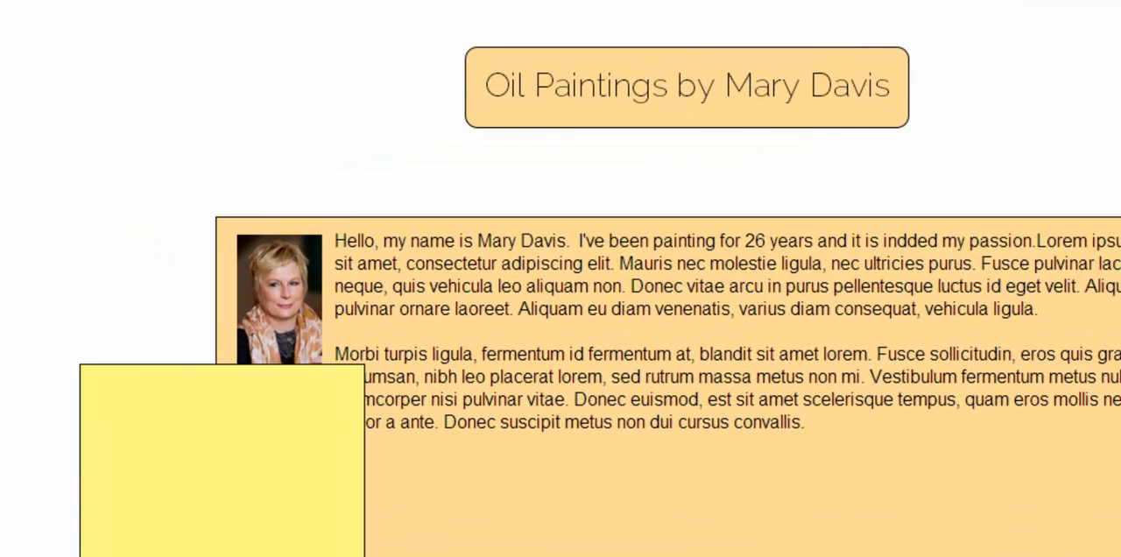
left_click_drag(364, 556, 239, 390)
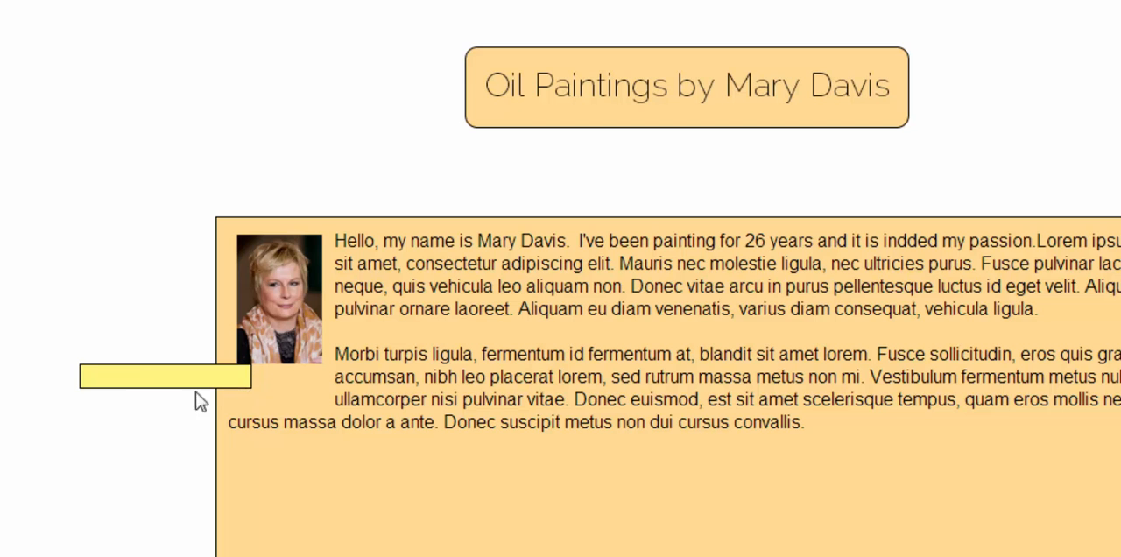
left_click(136, 379)
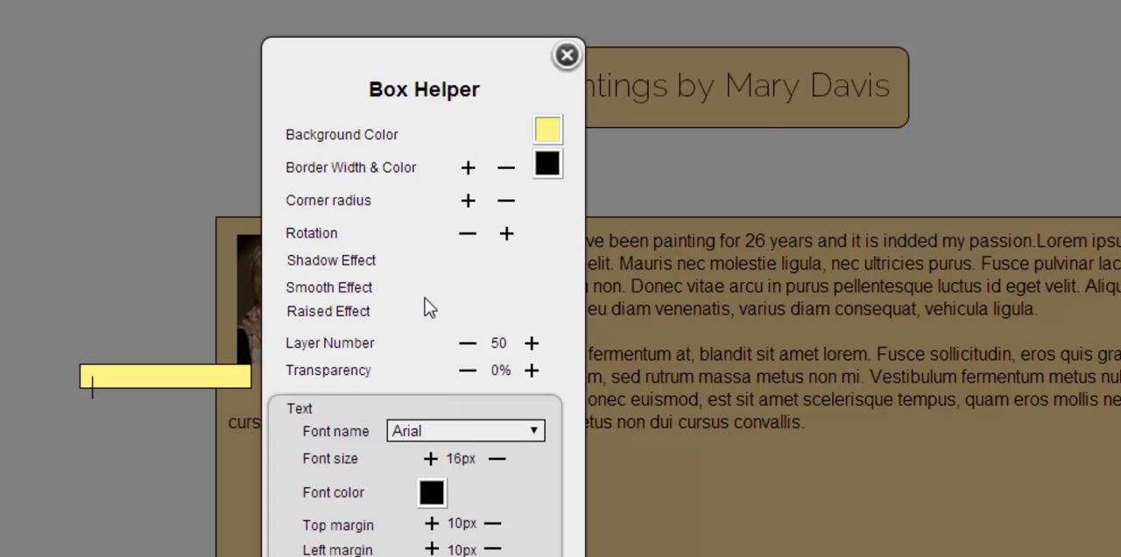
left_click_drag(430, 307, 616, 324)
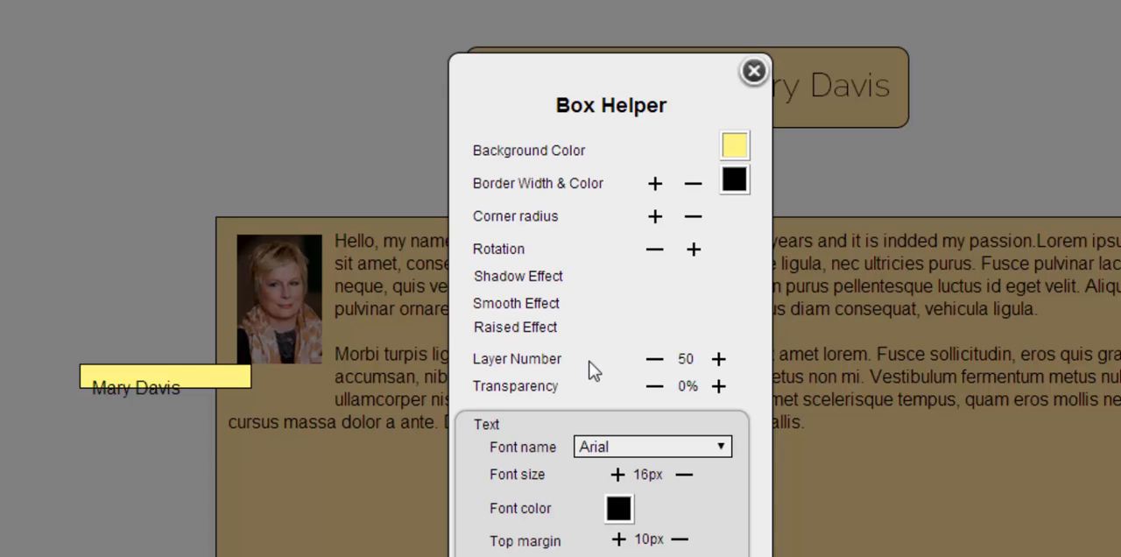
- Reduce the caption text's top margin to 0px so the name sits inside the strip
left_click(671, 539)
left_click(671, 540)
left_click(672, 539)
left_click(672, 539)
left_click(671, 540)
left_click(672, 540)
left_click(671, 540)
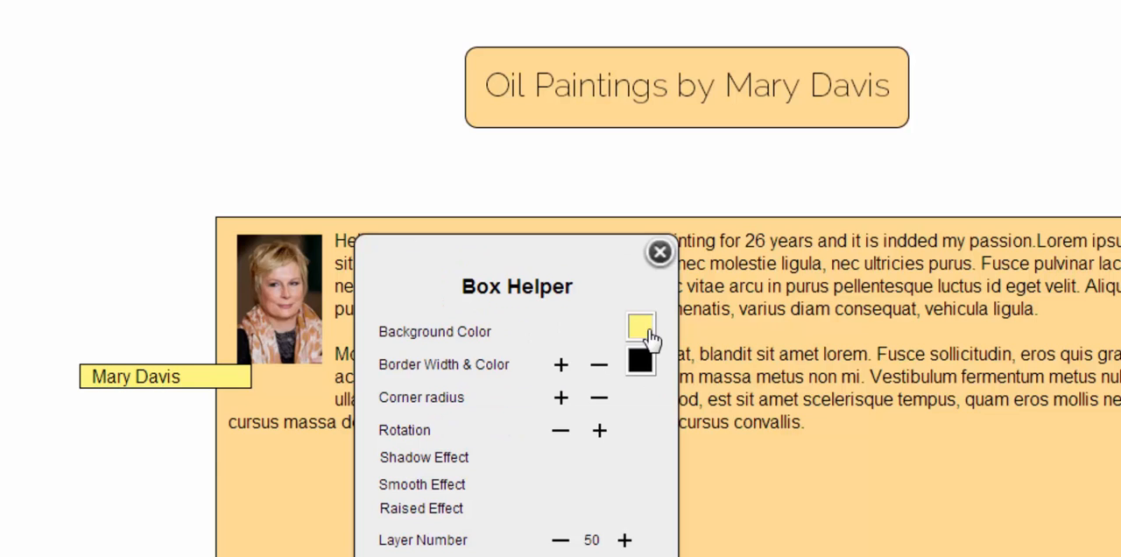
- Make the caption box's background and border transparent
left_click(646, 329)
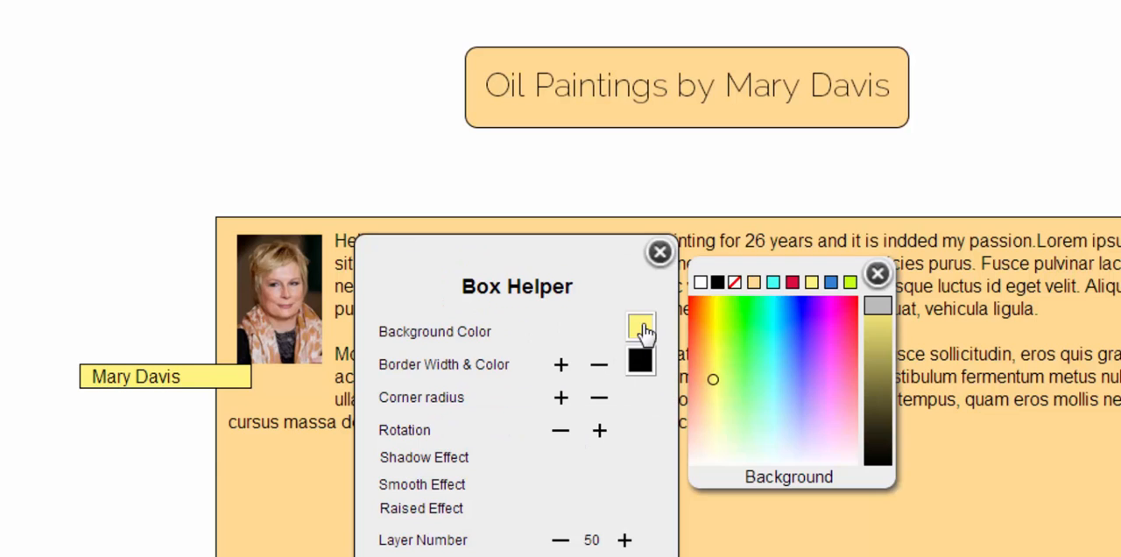
left_click(734, 282)
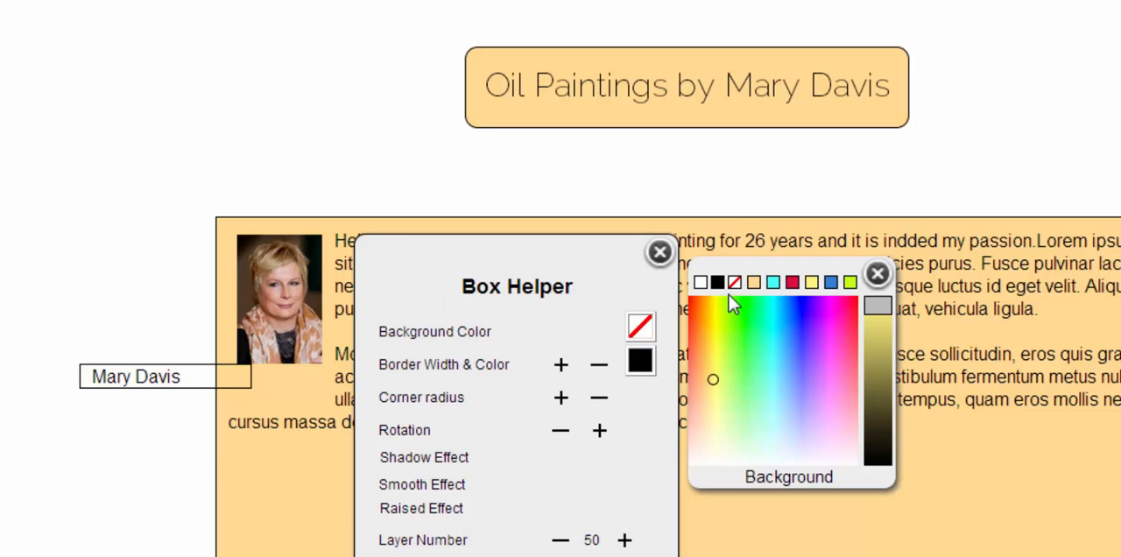
left_click(639, 361)
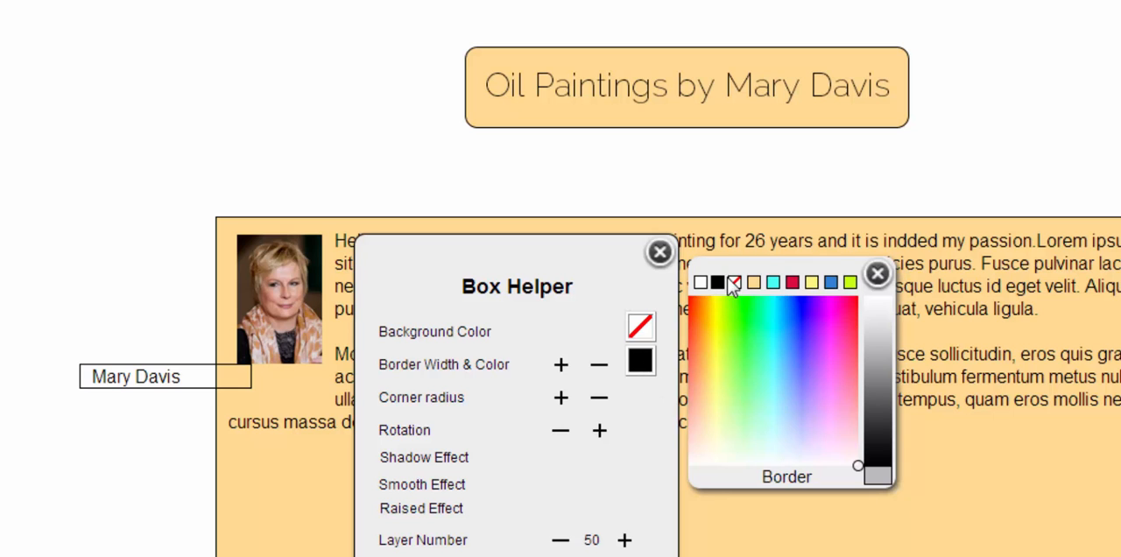
left_click(734, 283)
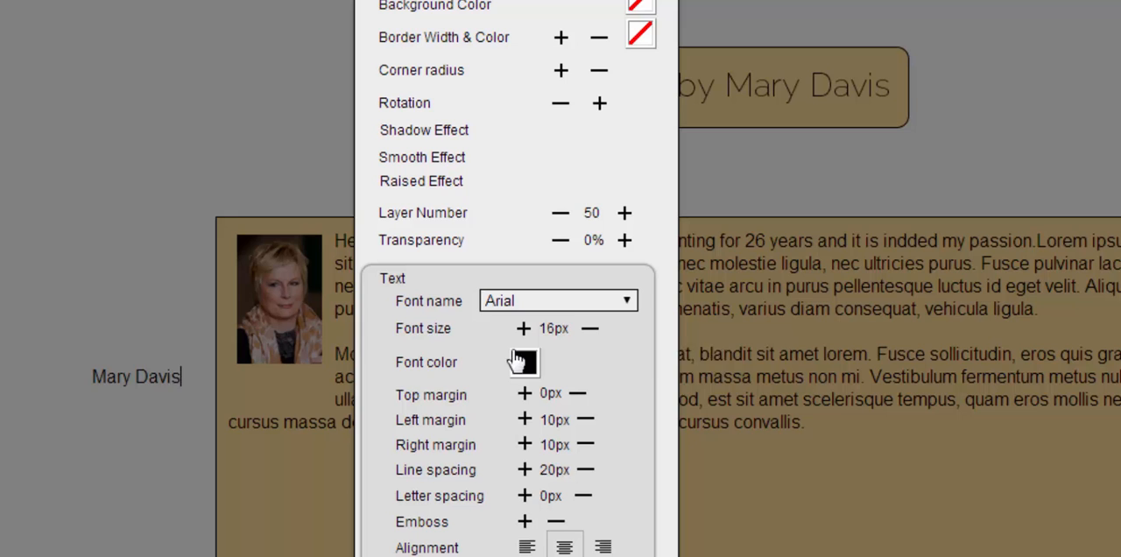
- Reduce the caption's font size to suit the small portrait
left_click(589, 330)
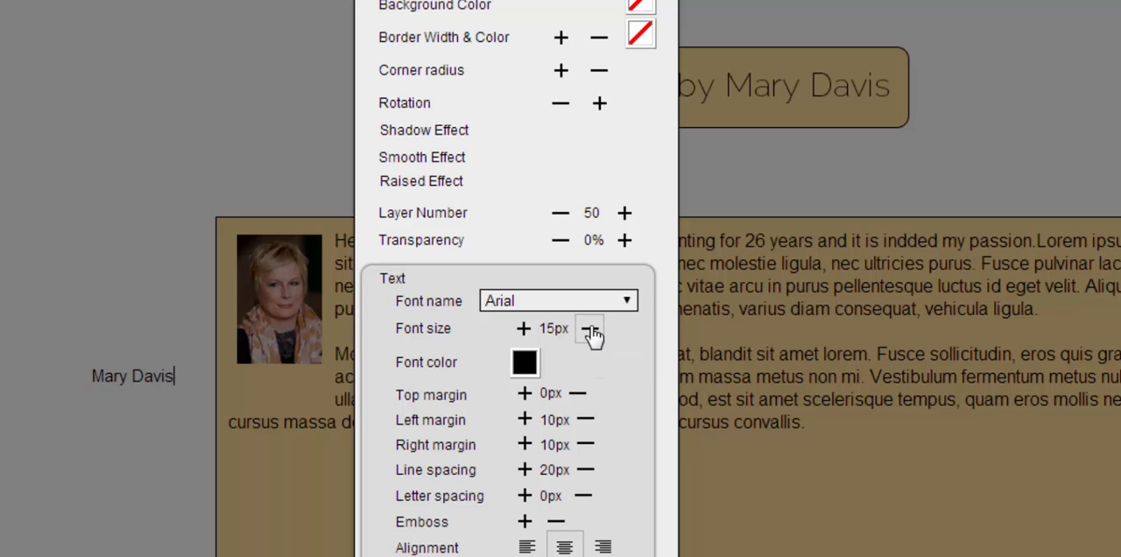
left_click(589, 329)
left_click(589, 330)
left_click(591, 330)
left_click(591, 330)
left_click(591, 330)
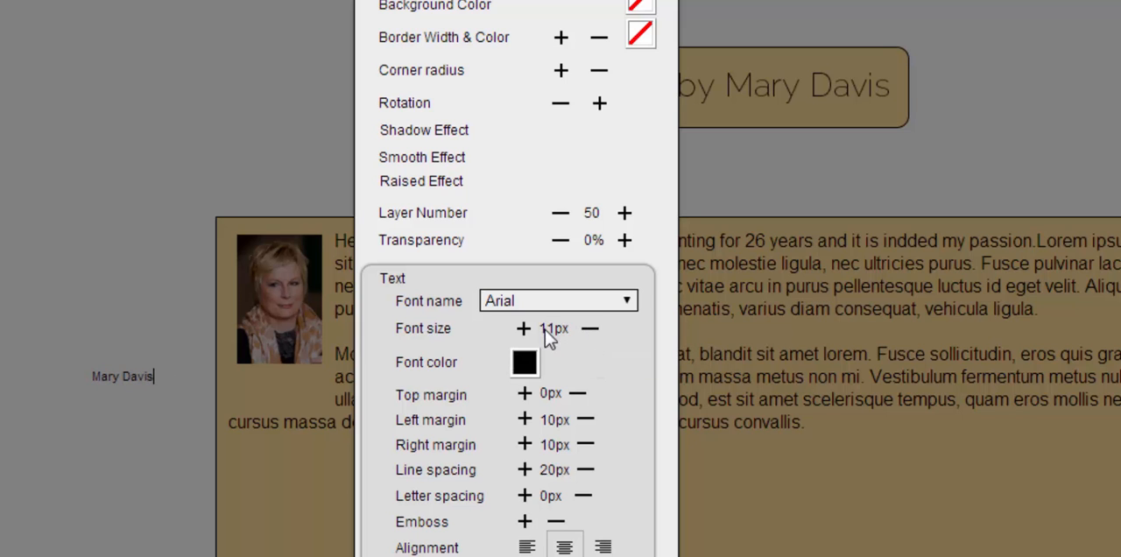
left_click(523, 329)
left_click(522, 328)
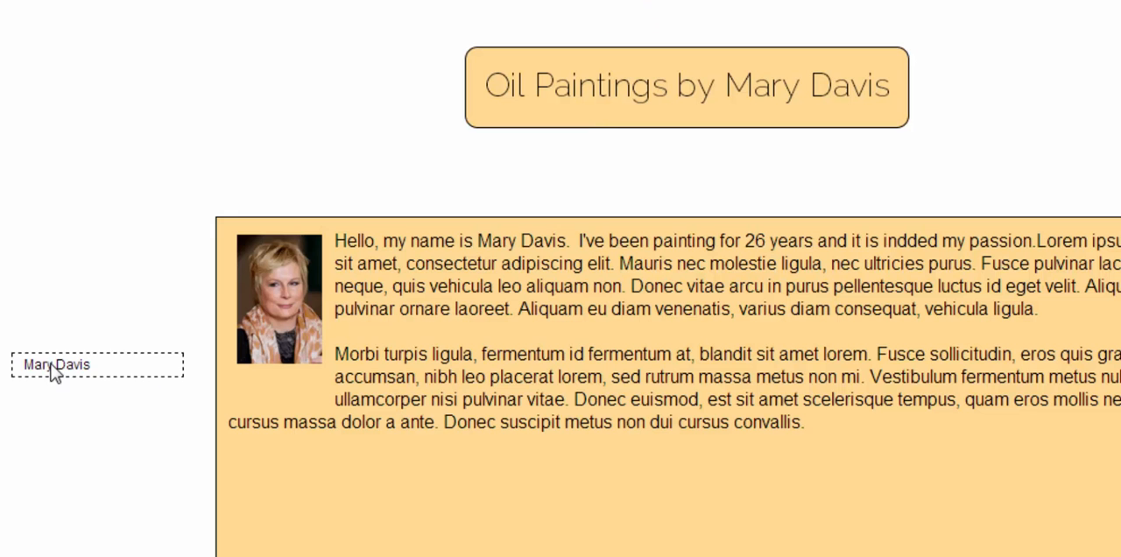
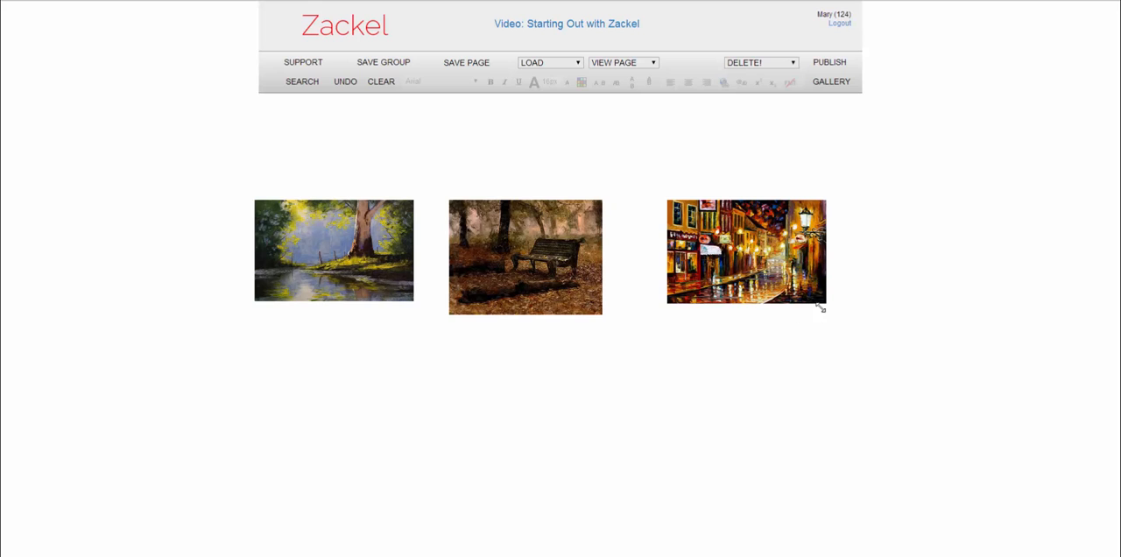
- Enlarge the first-row street painting to about 300 by 196 and space the three first-row paintings evenly
left_click_drag(826, 302, 836, 320)
mouse_move(770, 272)
left_mouse_down()
mouse_move(746, 269)
mouse_move(759, 268)
left_mouse_up()
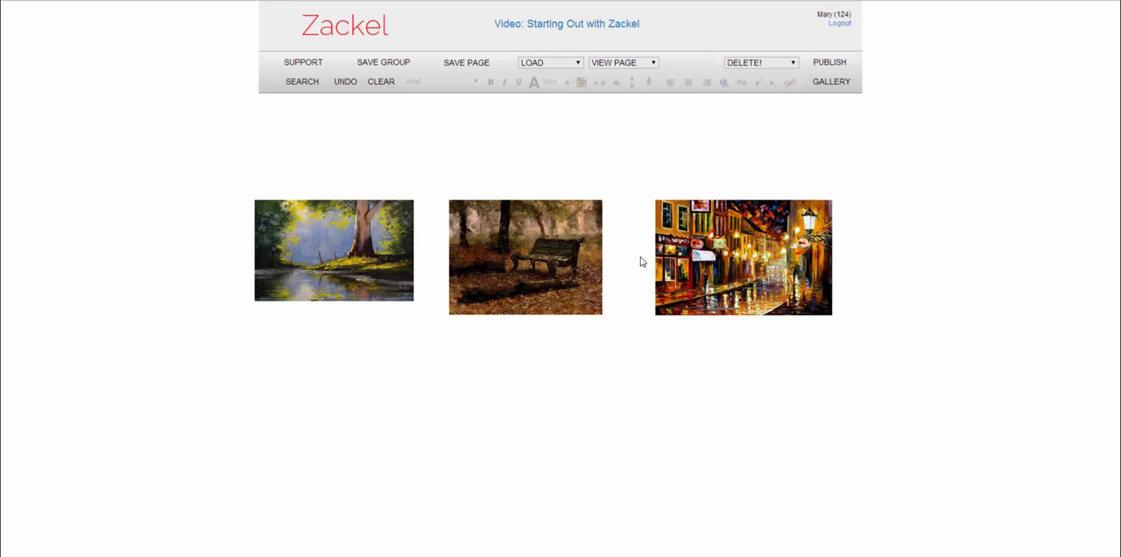
left_click(561, 245)
left_click_drag(561, 245, 573, 245)
left_click_drag(354, 225, 359, 224)
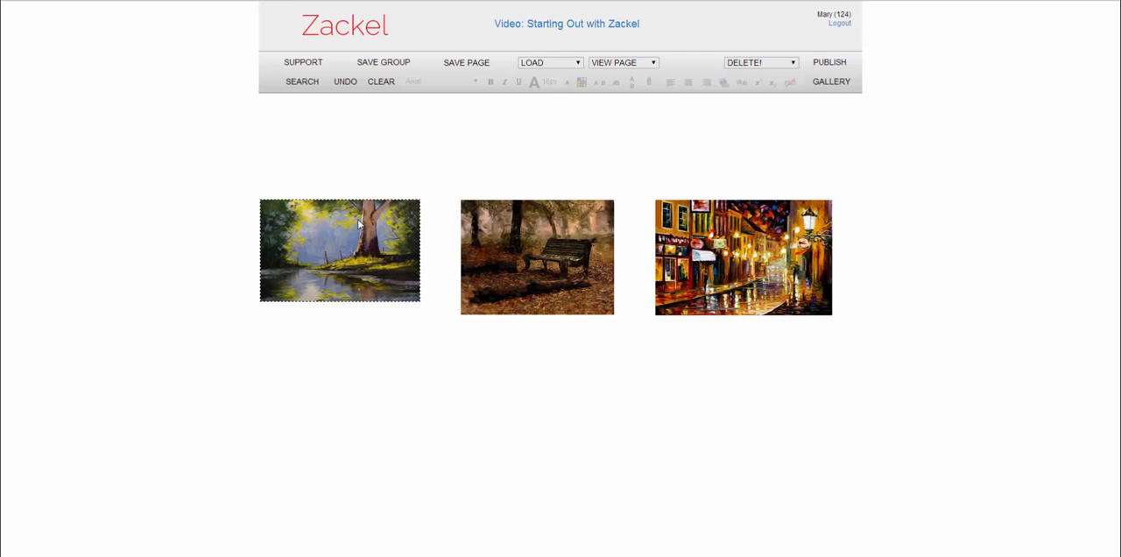
- Add another copy of the night street painting from the gallery, placing it as a thumbnail below the first row
left_click(831, 83)
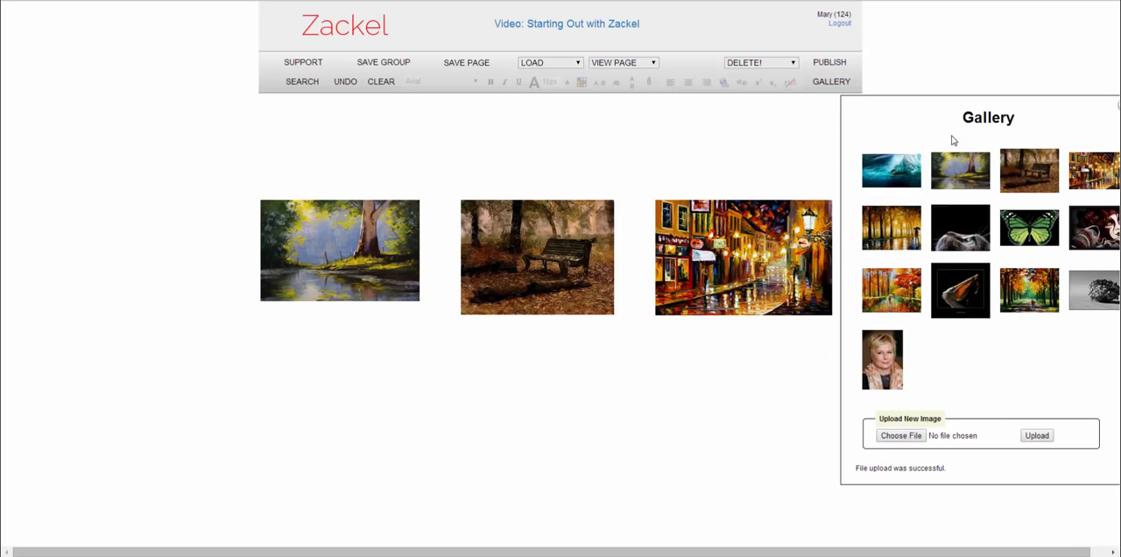
mouse_move(1093, 179)
left_mouse_down()
mouse_move(475, 485)
mouse_move(363, 412)
mouse_move(375, 401)
mouse_move(670, 551)
left_mouse_up()
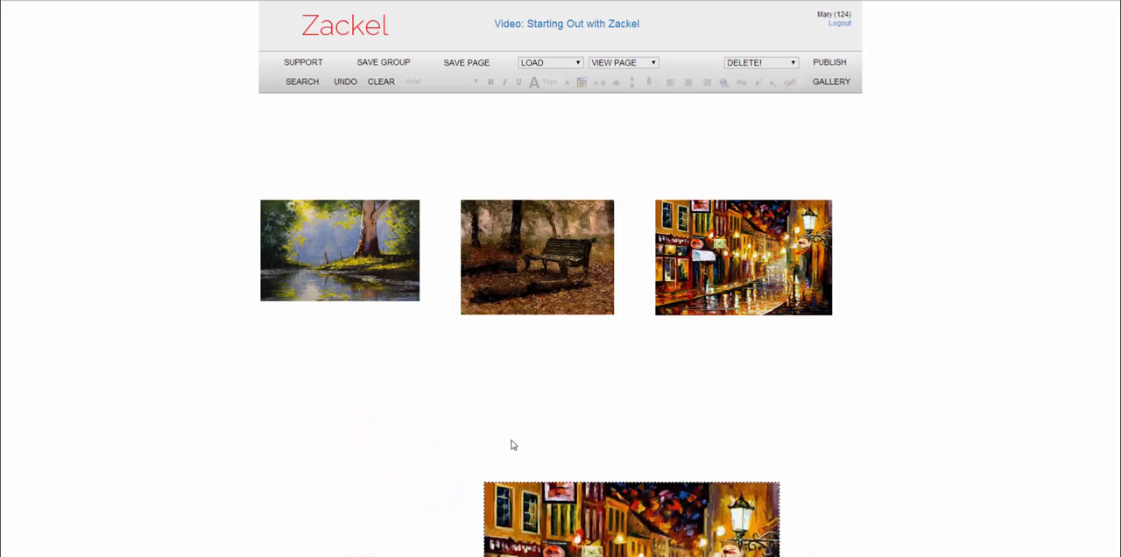
mouse_move(601, 526)
left_mouse_down()
mouse_move(525, 481)
mouse_move(478, 432)
mouse_move(470, 442)
left_mouse_up()
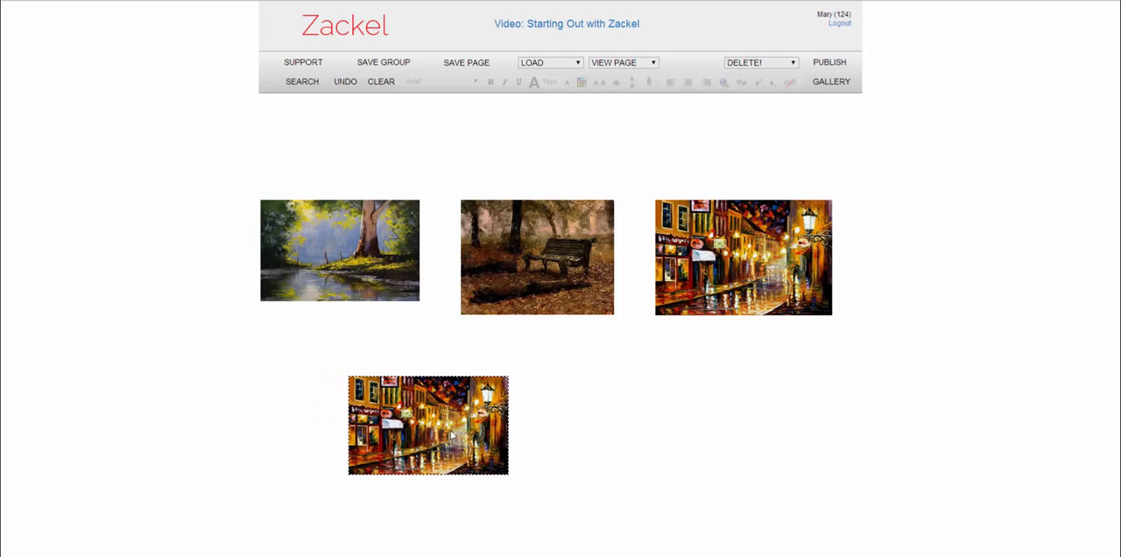
- Add the umbrella park painting from the gallery beside the second-row street painting and shrink it to about 270 by 205
left_click(829, 86)
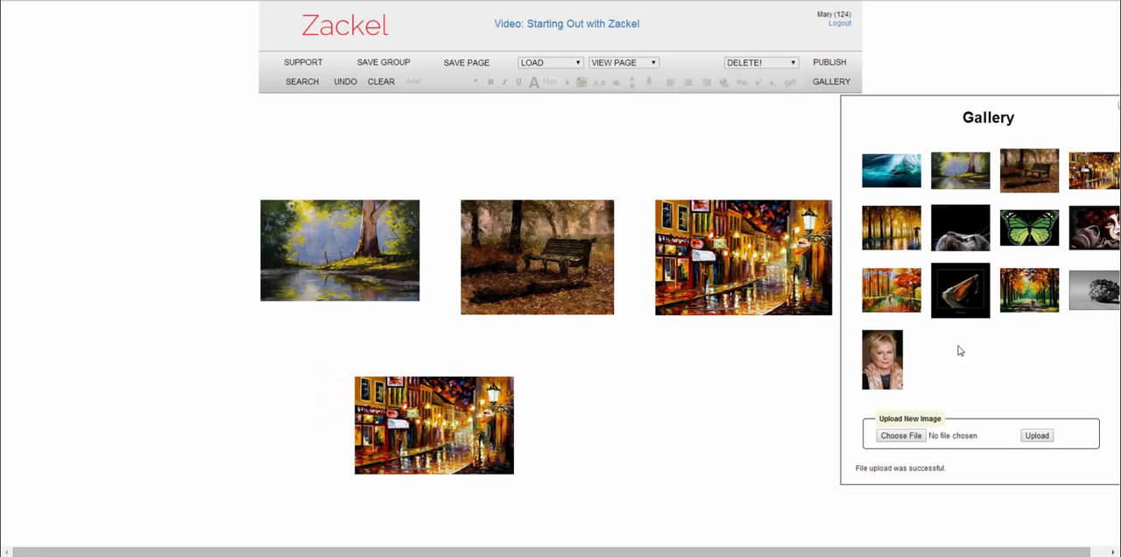
left_click_drag(1061, 119, 1008, 80)
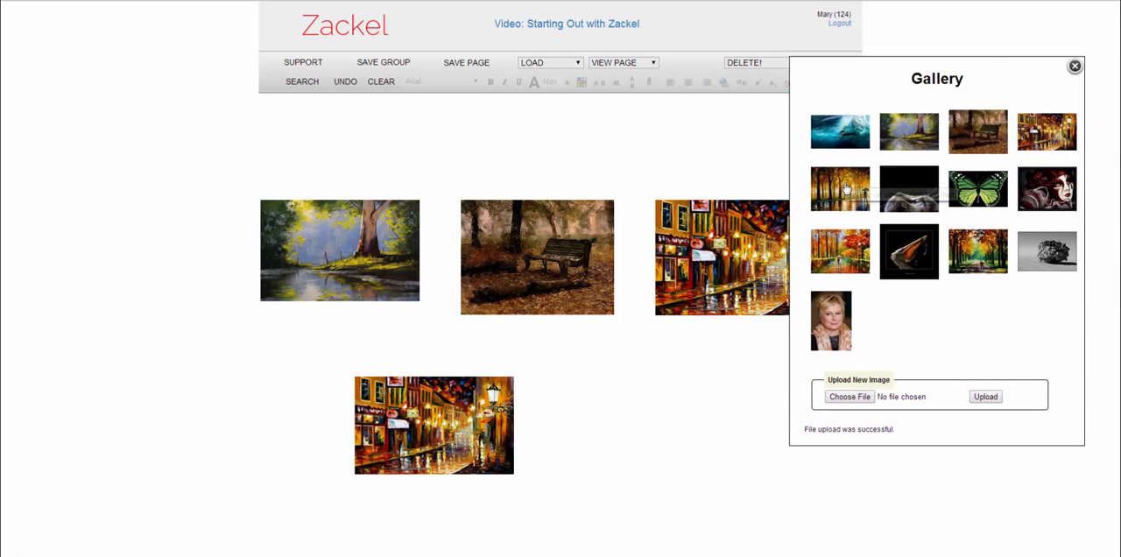
mouse_move(846, 181)
left_mouse_down()
mouse_move(736, 378)
mouse_move(674, 410)
mouse_move(633, 387)
mouse_move(641, 382)
left_mouse_up()
left_click_drag(681, 421, 618, 386)
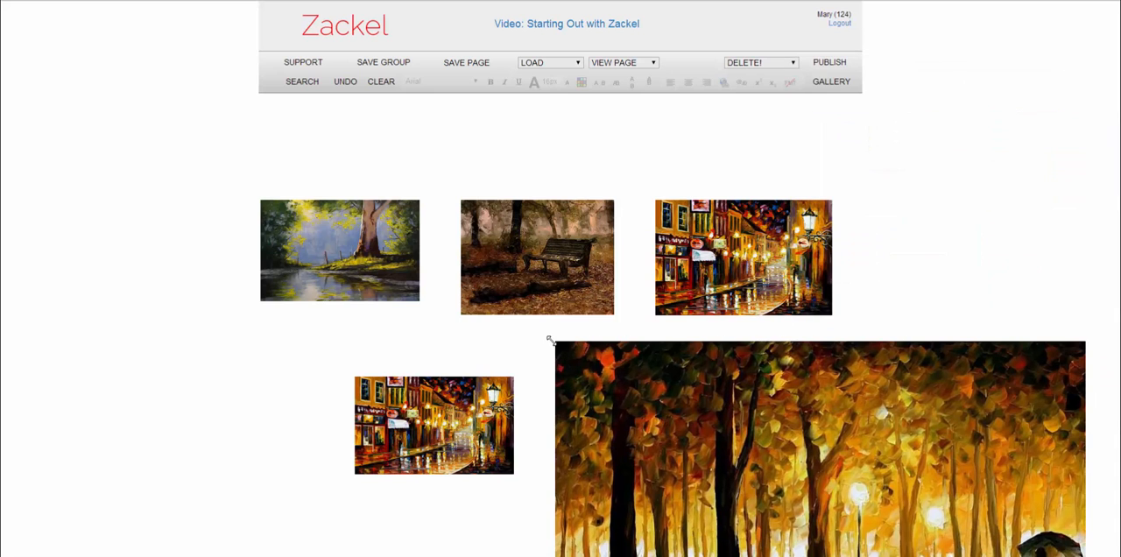
left_click_drag(553, 340, 660, 360)
- Nudge the umbrella painting level with the second-row street painting, and enlarge that street painting to about 310 by 186
key("Up")
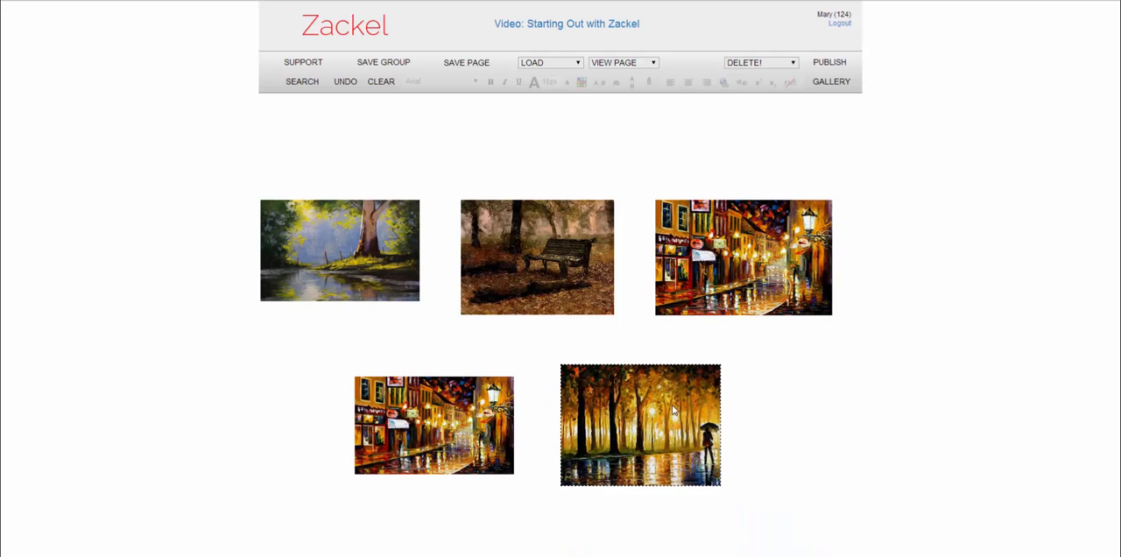
key("Right")
key("Left")
key("Down")
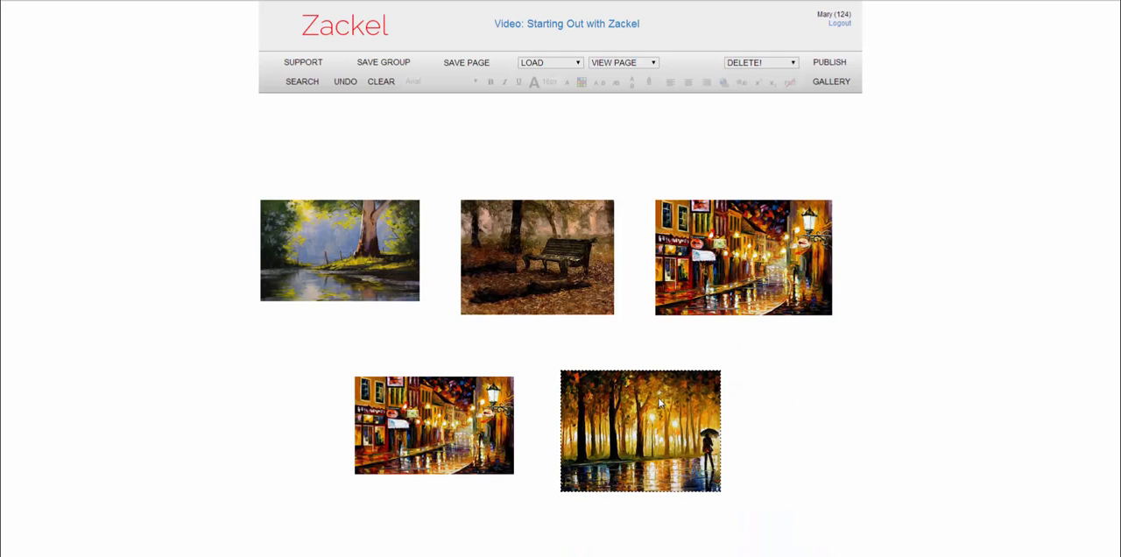
key("Down")
left_click_drag(513, 470, 519, 489)
left_click_drag(495, 441, 472, 442)
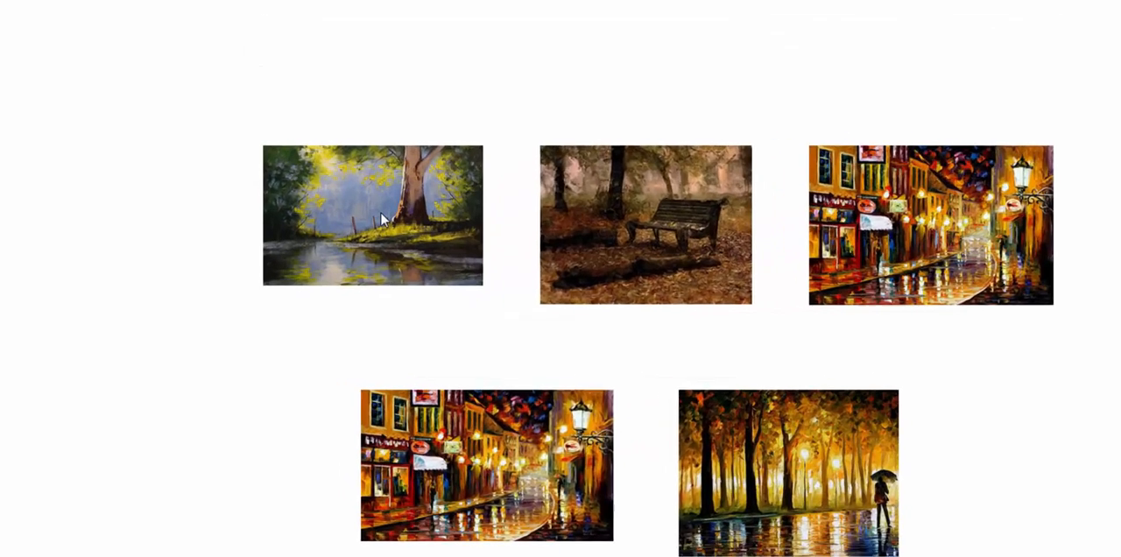
- Assign the first-row river and tree painting to slideshow row1 with the image title Oil1
left_click(381, 219)
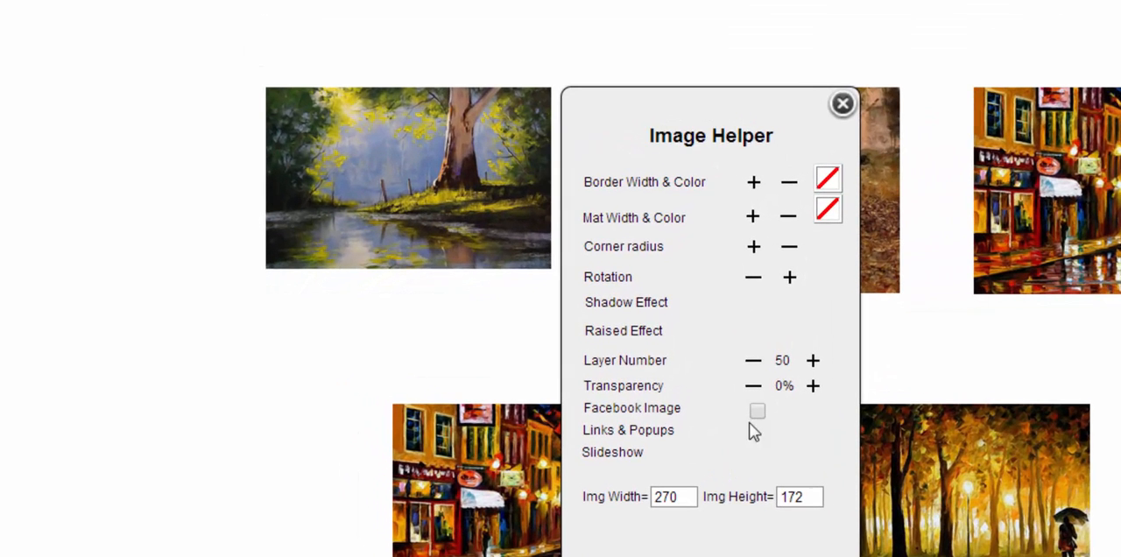
left_click(618, 453)
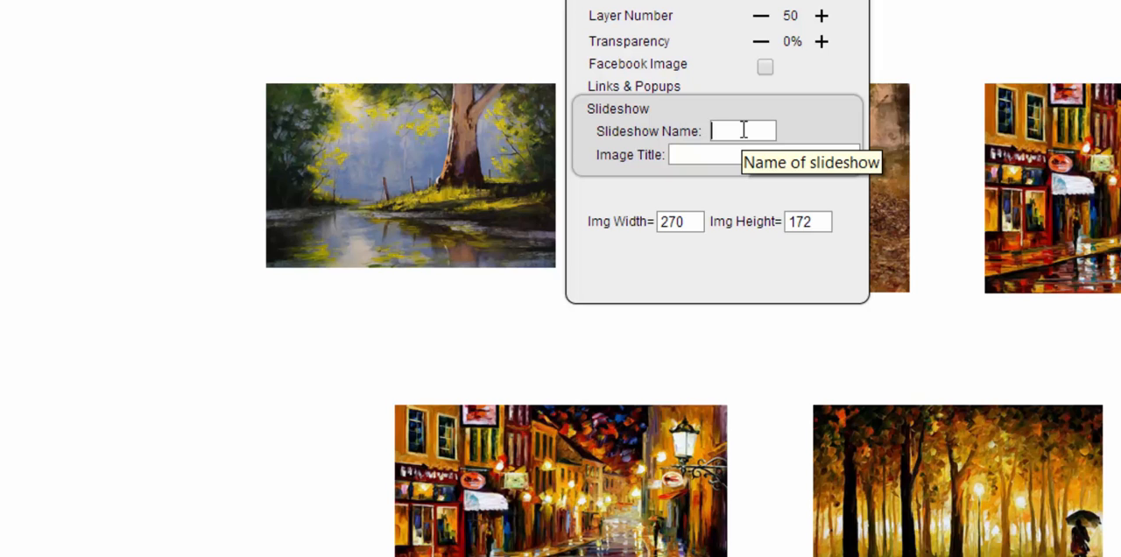
type("ow1")
key("Tab")
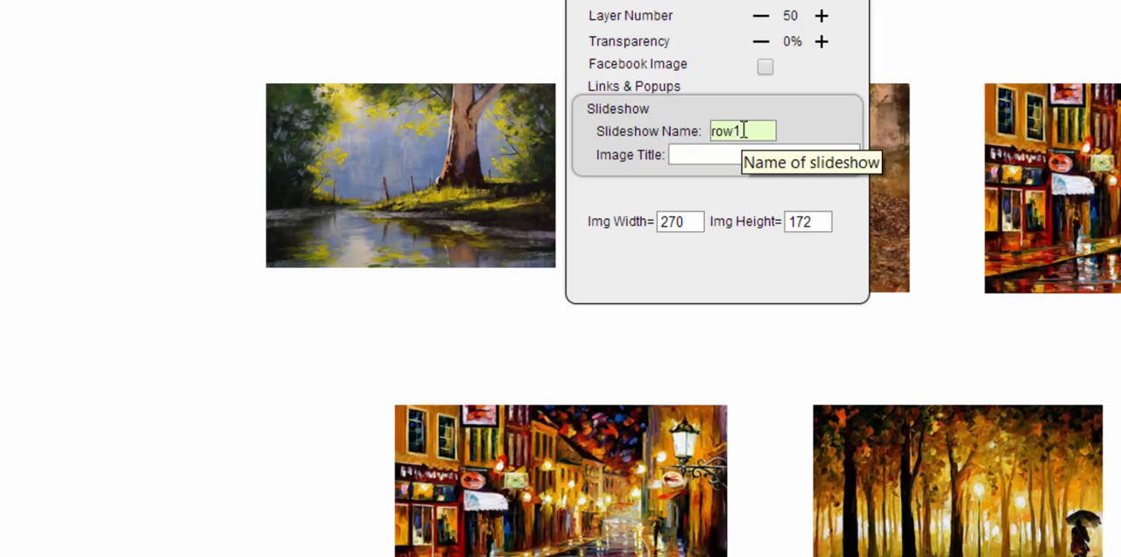
type("Oil1")
key("Return")
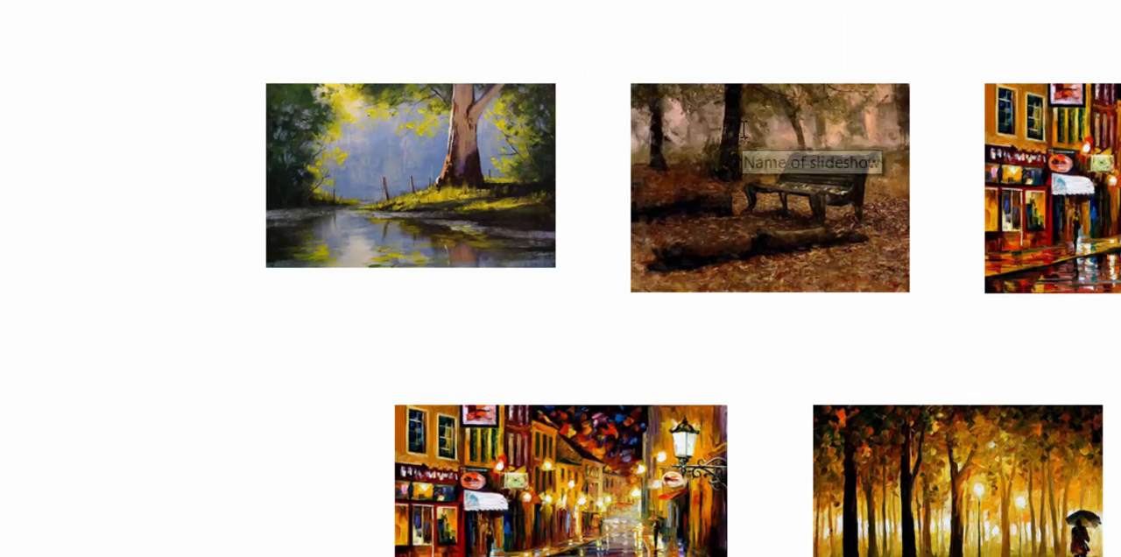
- Assign the park bench painting to slideshow row1 with the image title Oil2
left_click(743, 131)
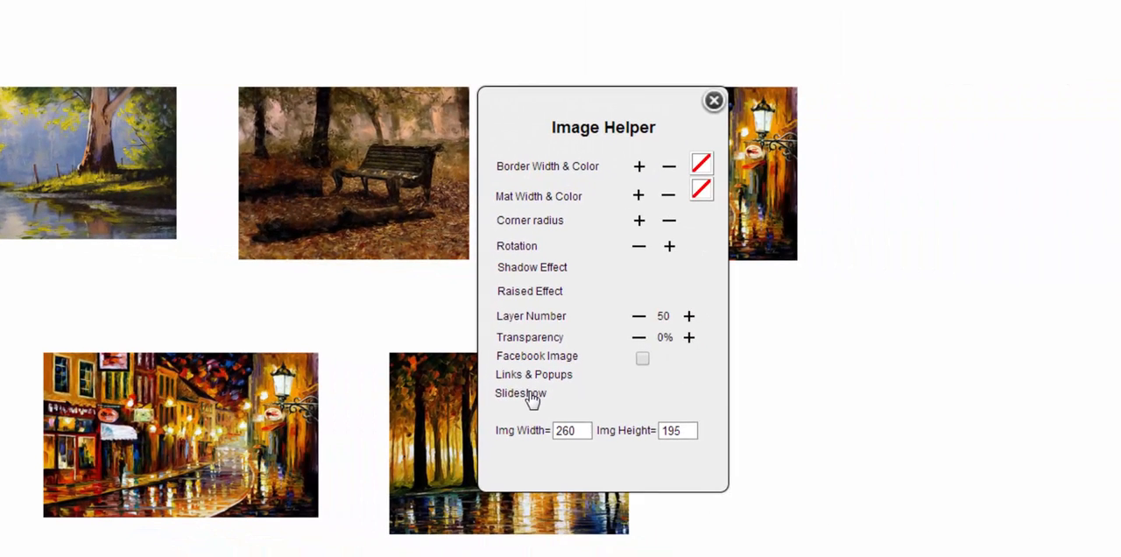
left_click(532, 400)
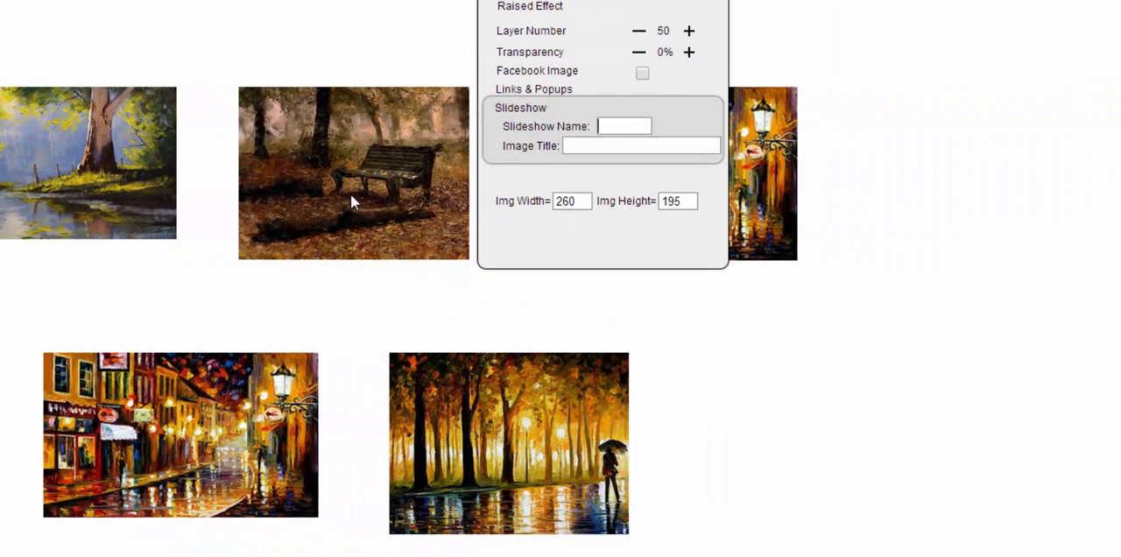
left_click(637, 126)
type("row1")
key("Tab")
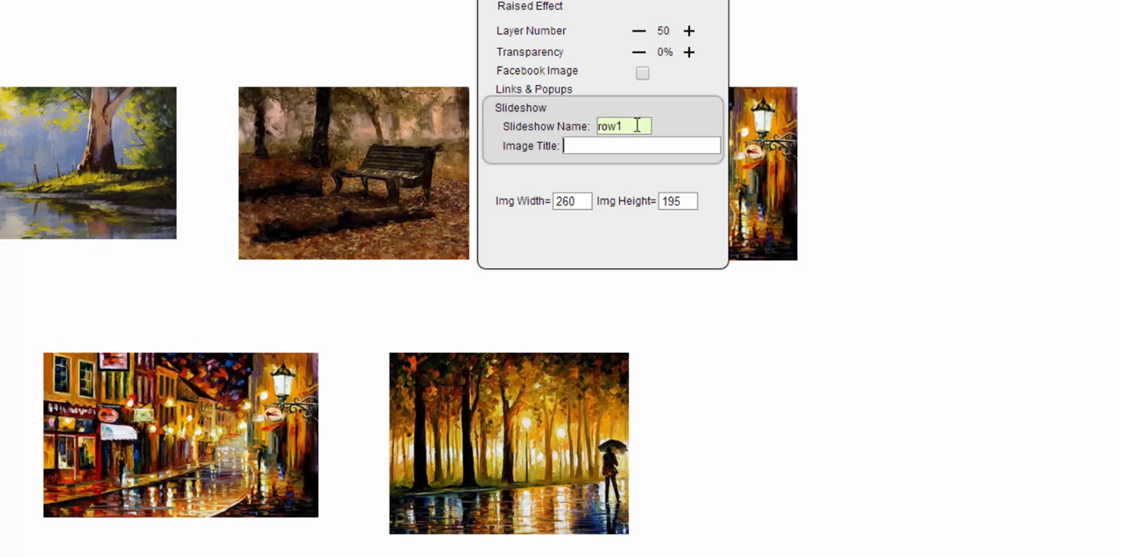
type("Oil2")
key("Return")
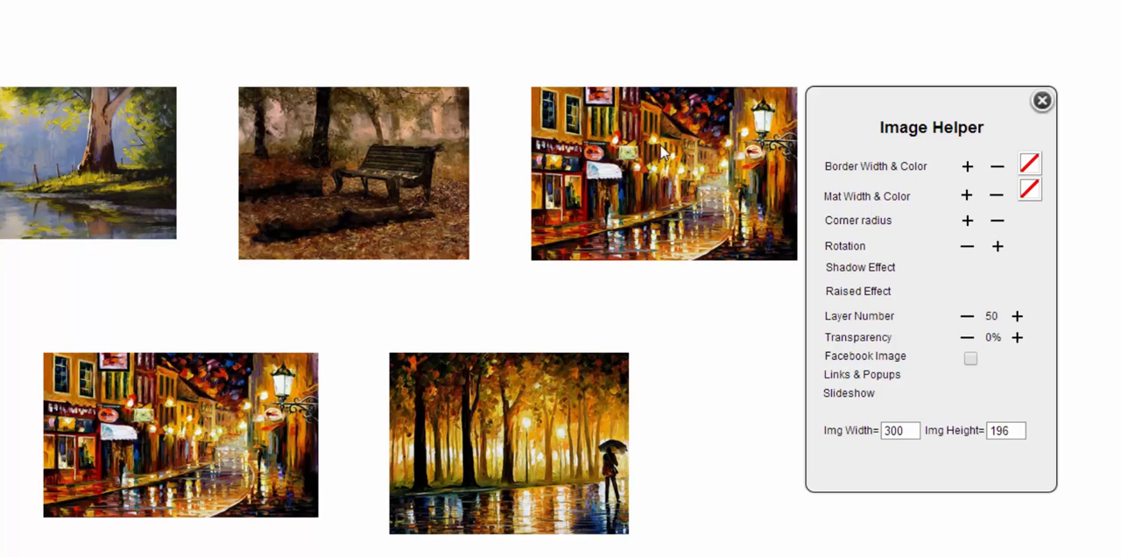
- Assign the first-row street painting to slideshow row1 with the image title Oil3
left_click(848, 393)
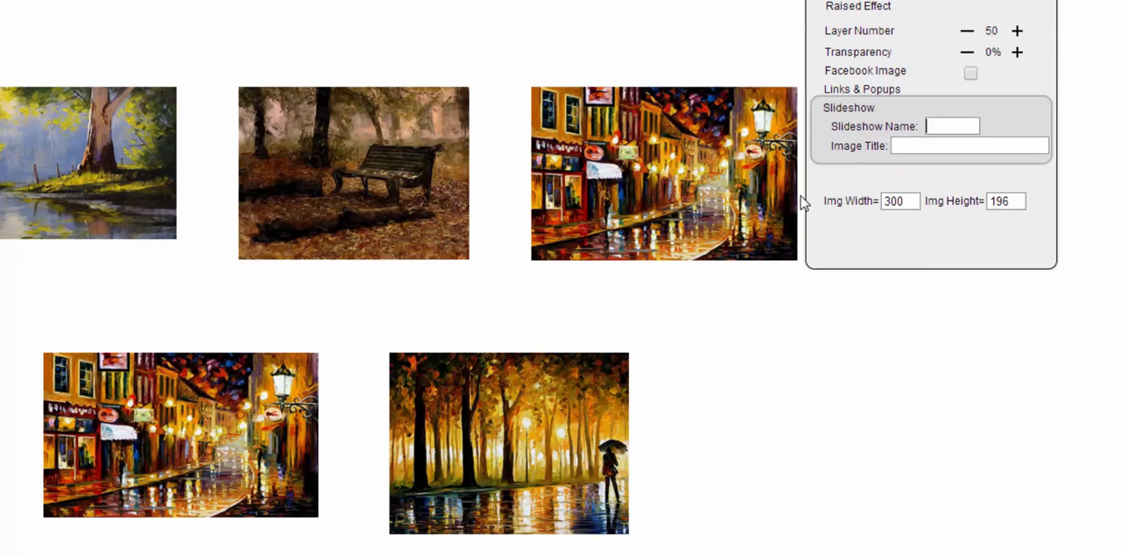
left_click(935, 127)
type("row1")
key("Tab")
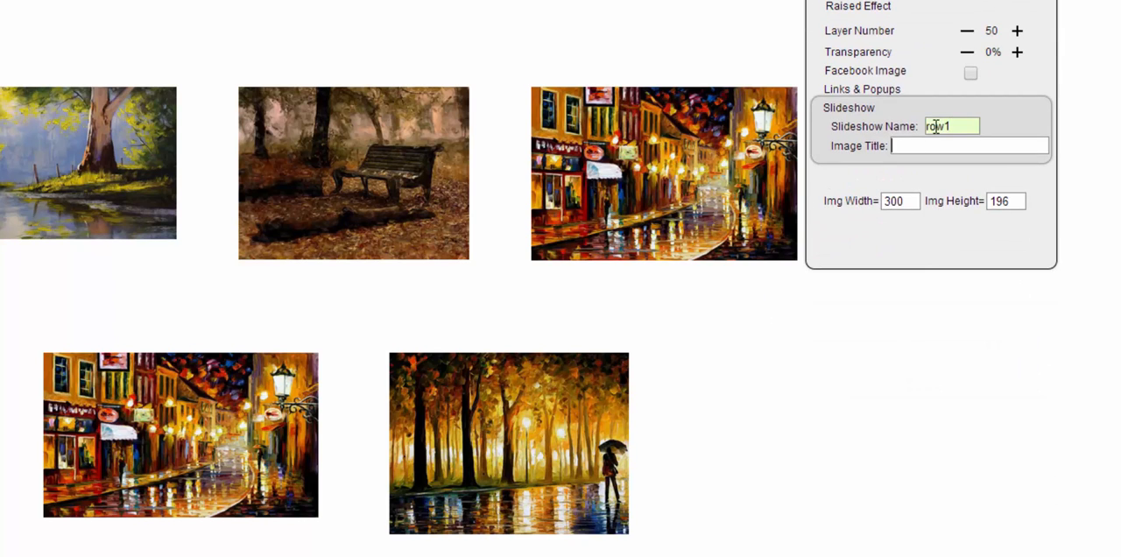
type("Oil3")
key("Return")
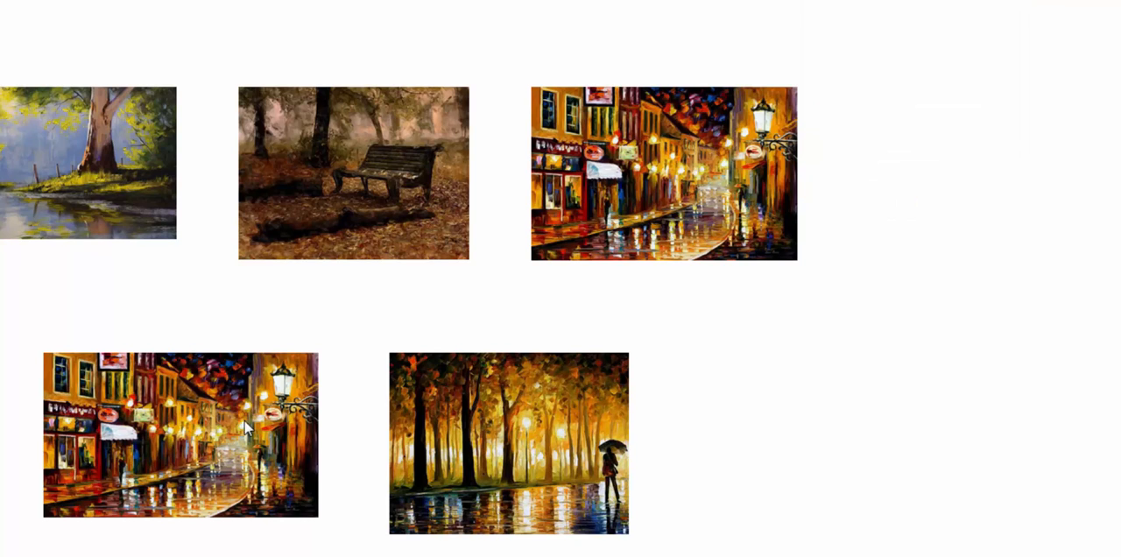
- Assign the second-row street painting to slideshow row2 and enter its image title
left_click(185, 402)
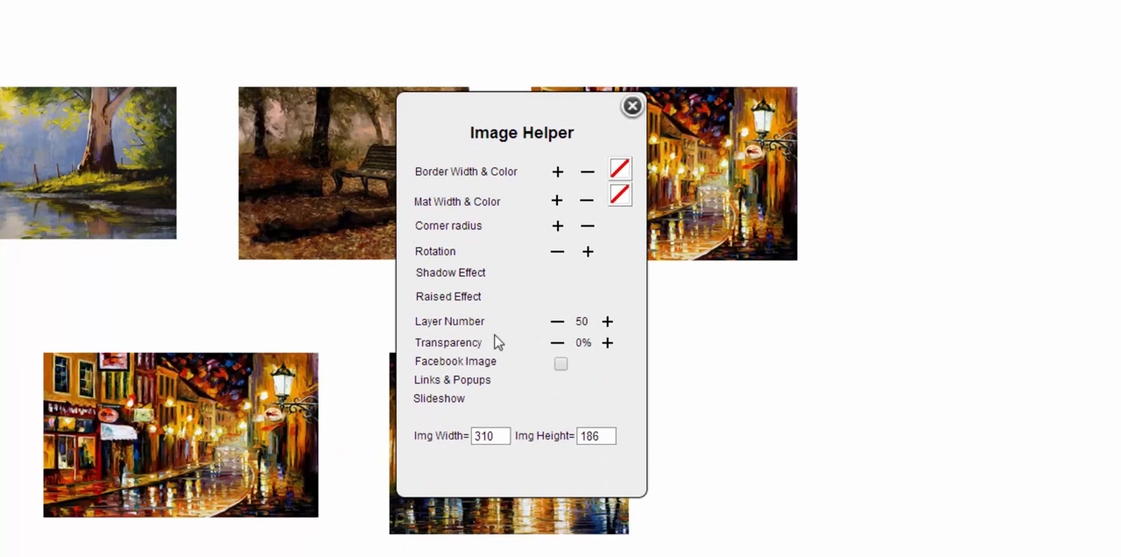
left_click(435, 399)
left_click(540, 130)
type("row2")
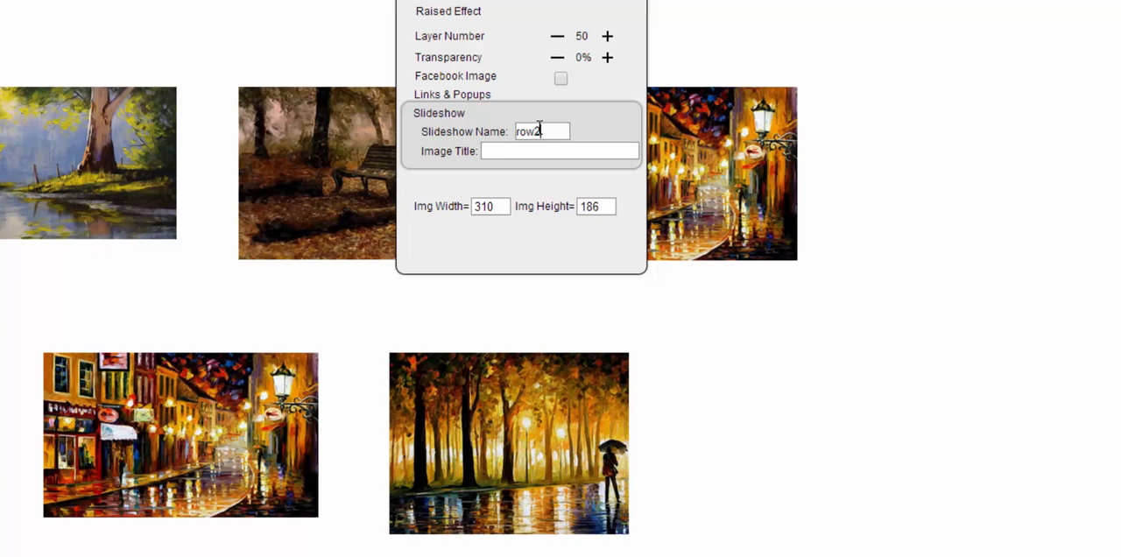
key("Tab")
type("Oak")
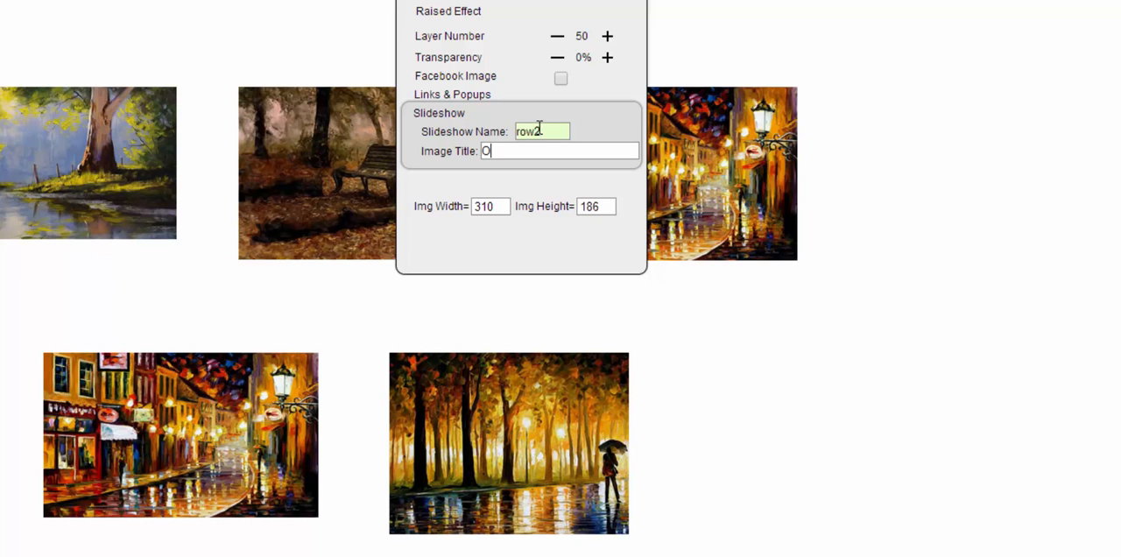
key("Return")
- Assign the umbrella park painting to slideshow row2 with the image title Oil5
left_click(487, 391)
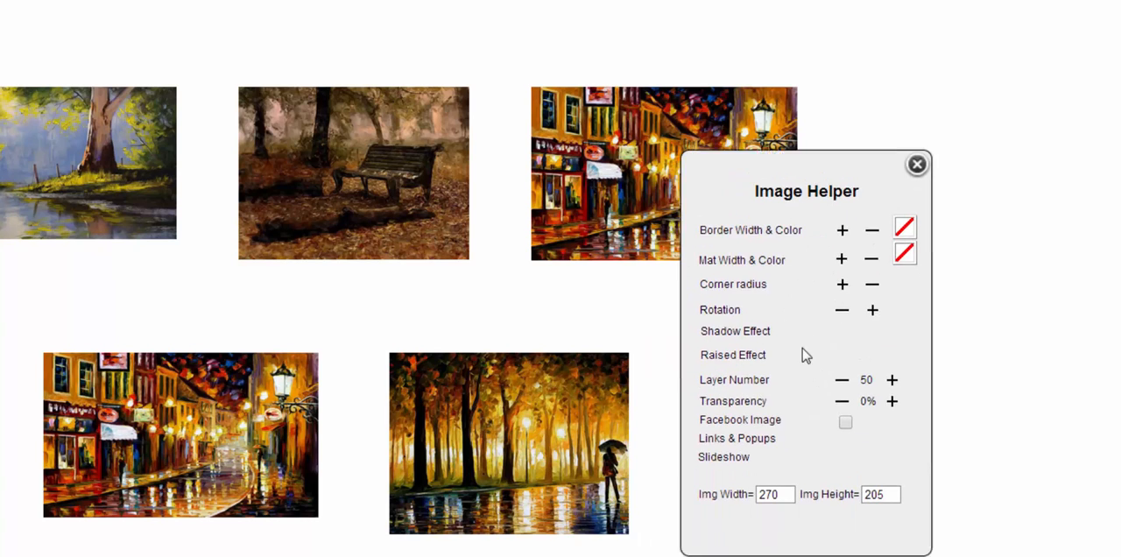
left_click(709, 438)
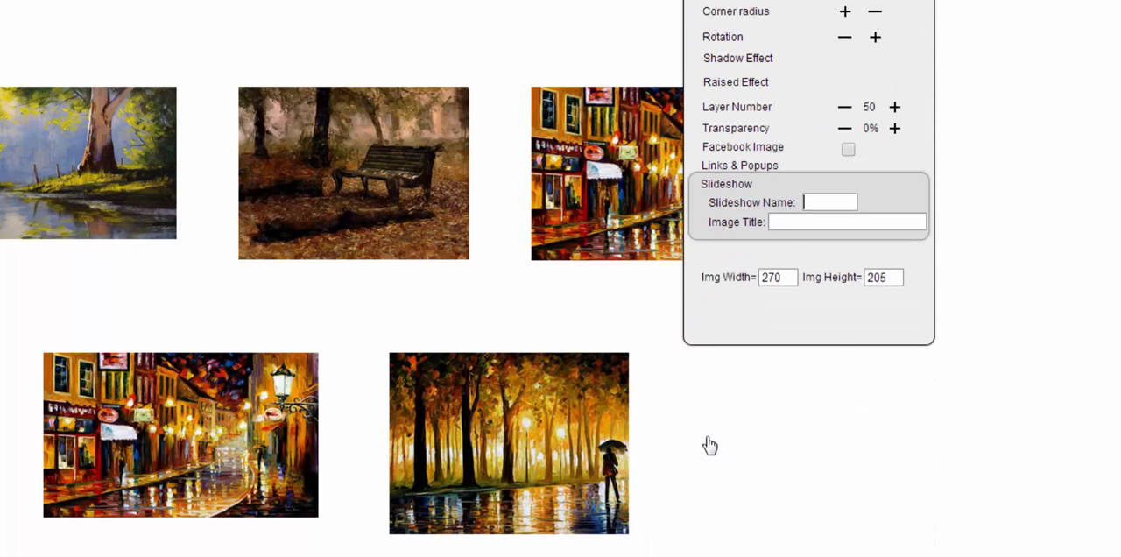
type("row2")
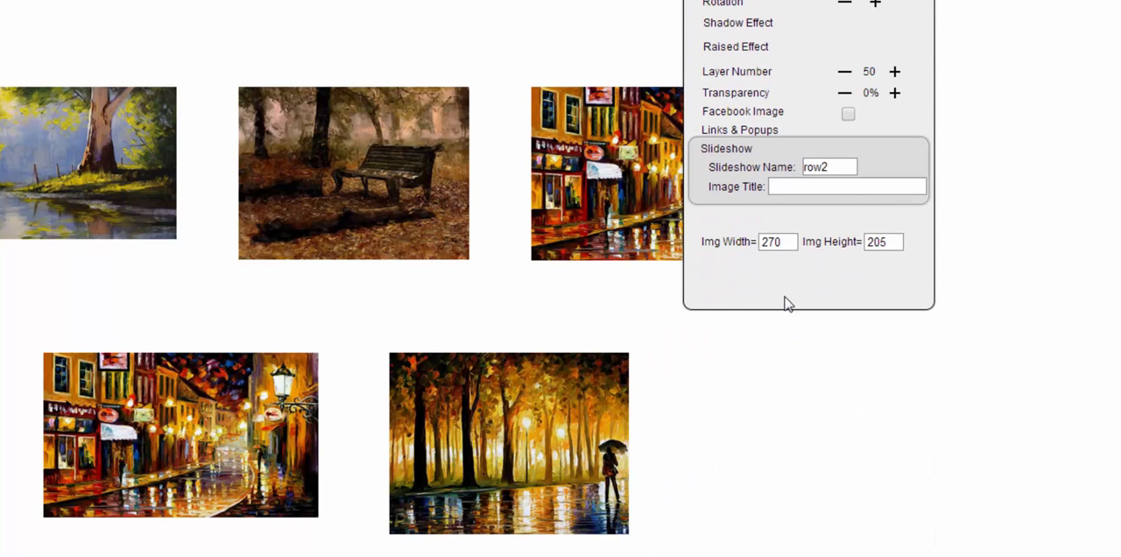
left_click(787, 186)
type("Oil")
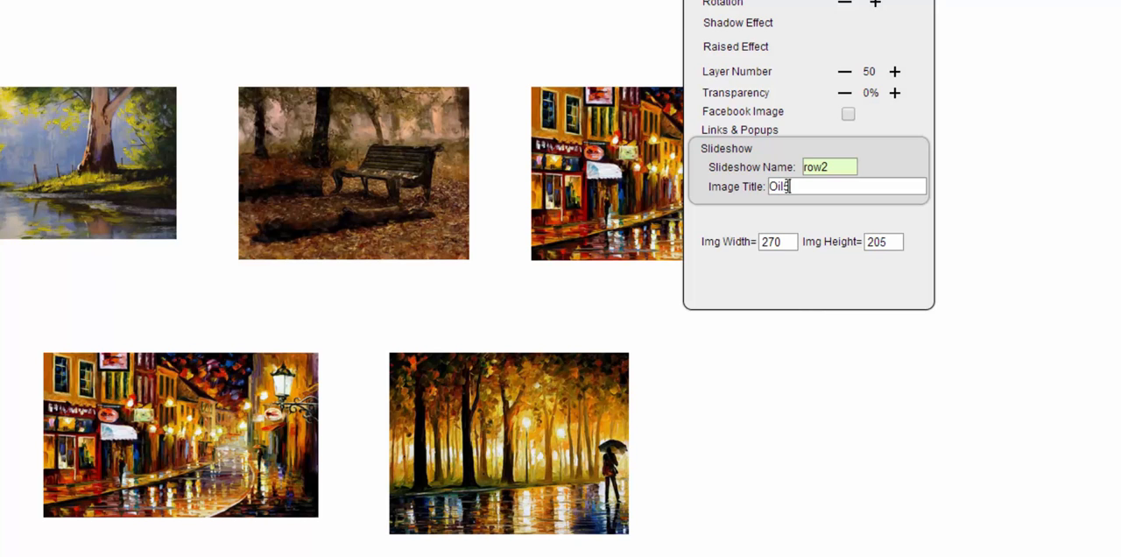
key("Return")
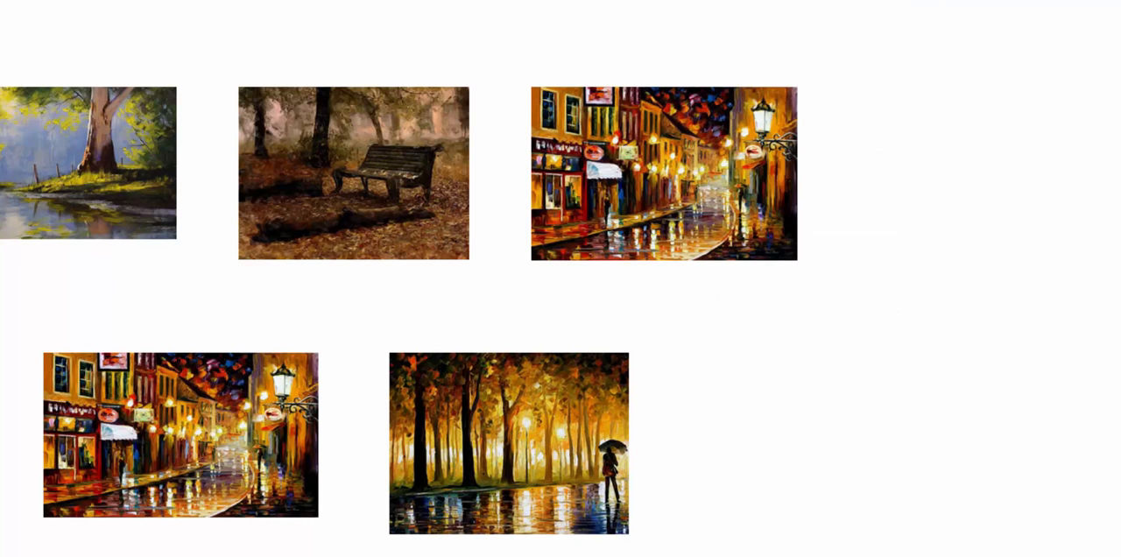
- Review the slideshow name and image title of each of the three first-row paintings
scroll(51, 74, "down", 2)
left_click(41, 45)
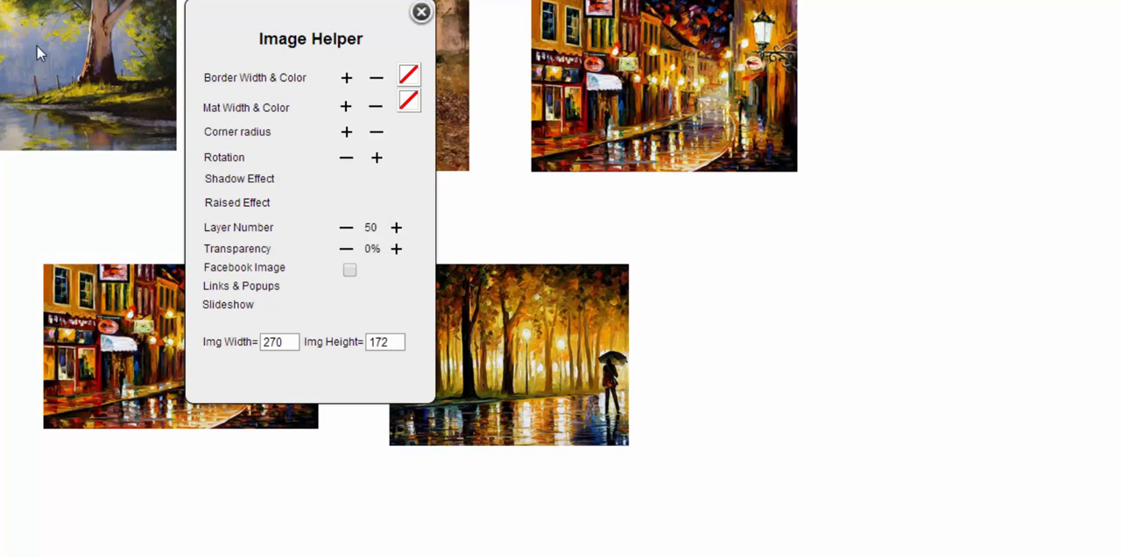
left_click(238, 308)
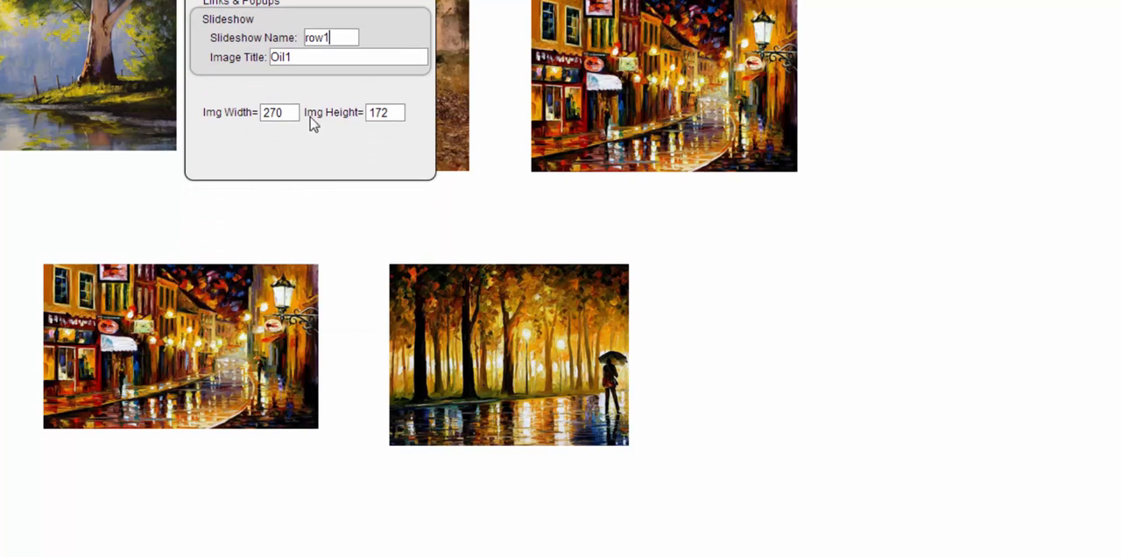
left_click(115, 212)
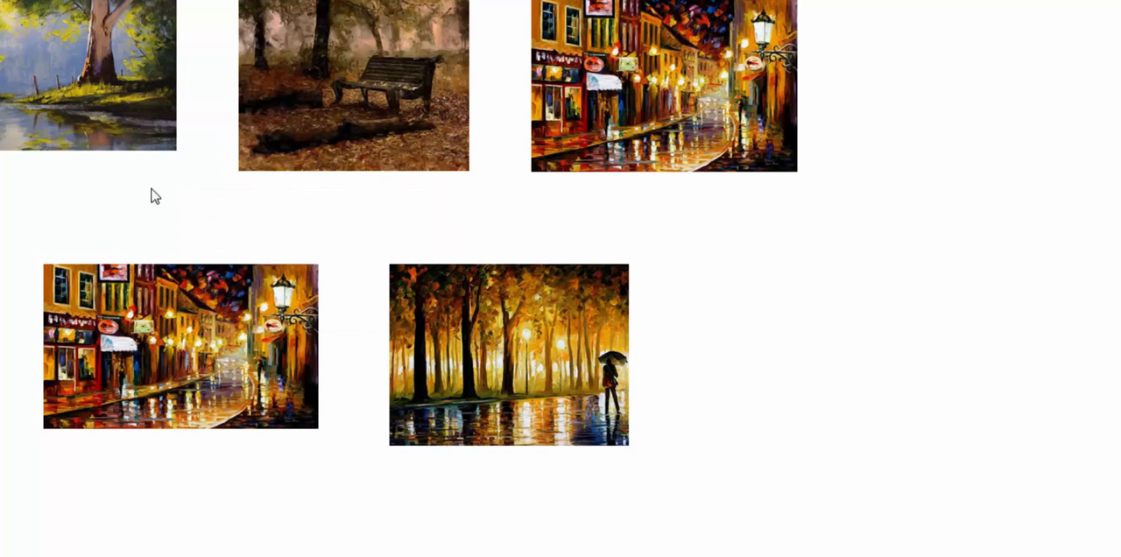
left_click(302, 118)
left_click(543, 309)
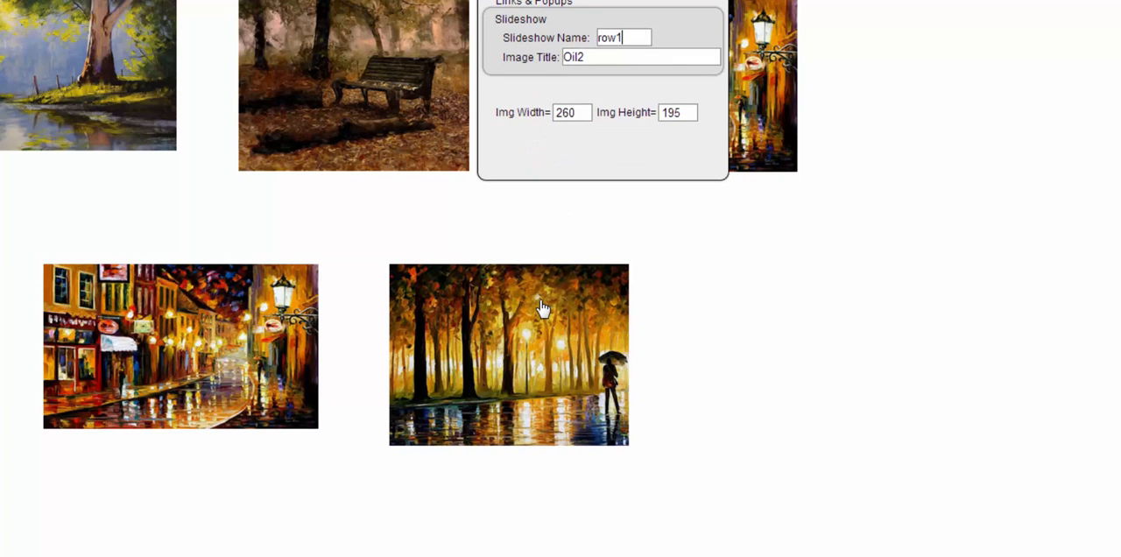
left_click(299, 69)
left_click(599, 73)
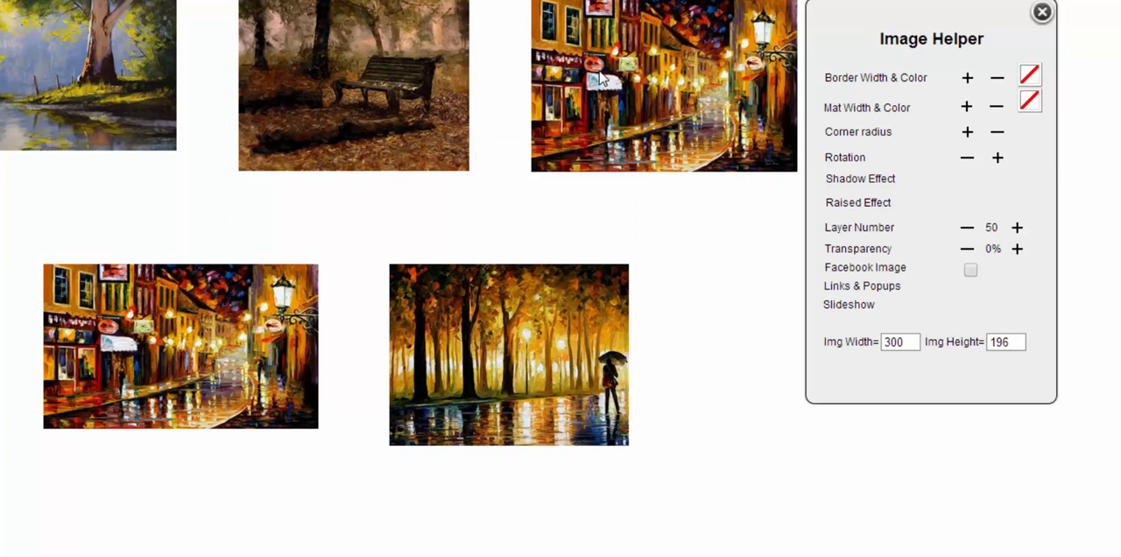
left_click(846, 306)
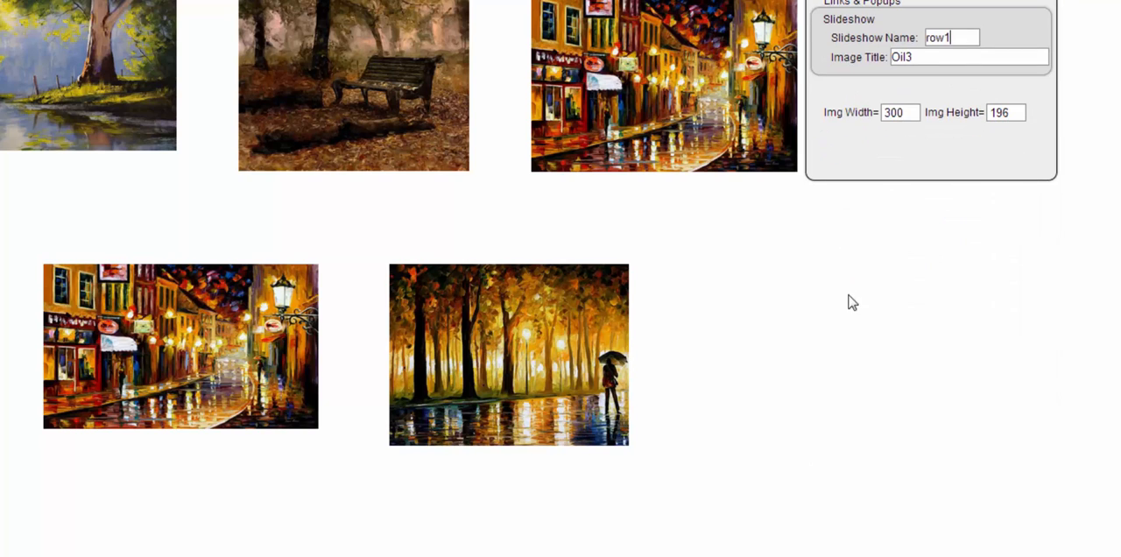
left_click(772, 335)
- Review the slideshow name and image title of both second-row paintings
left_click(225, 278)
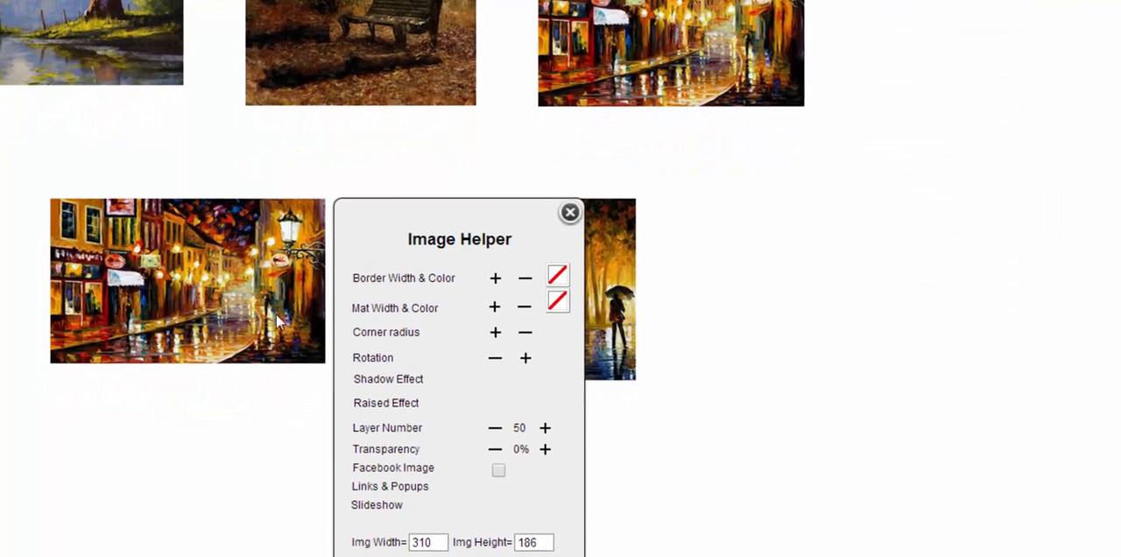
left_click(509, 536)
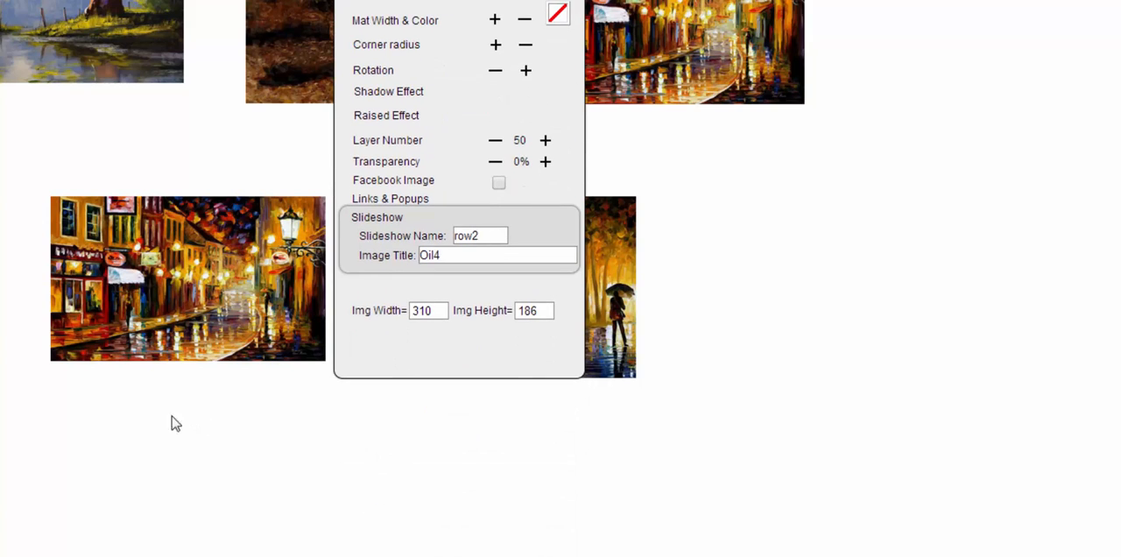
left_click(348, 437)
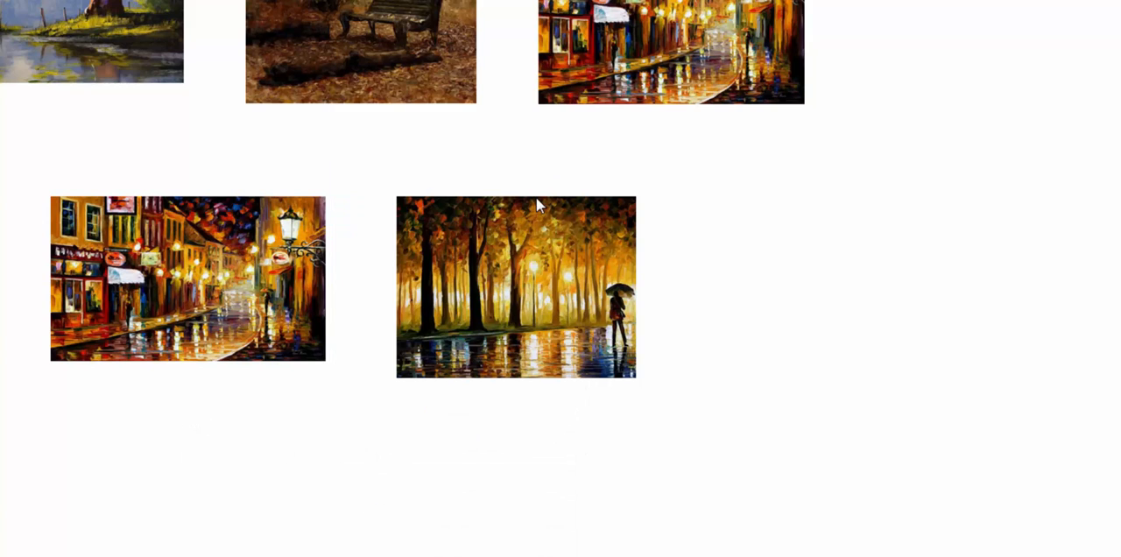
left_click(560, 253)
left_click(687, 504)
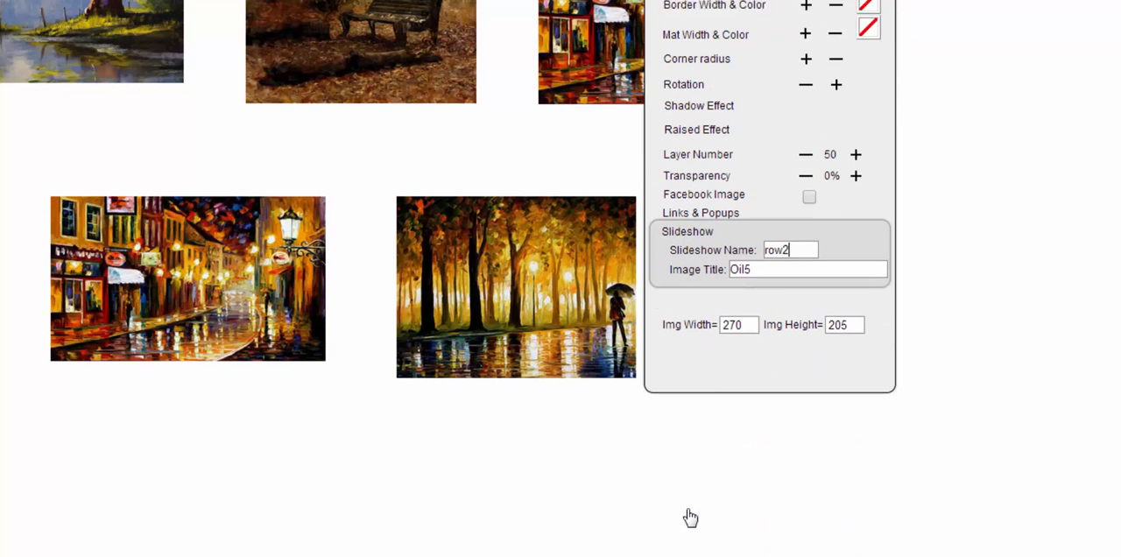
left_click(1013, 241)
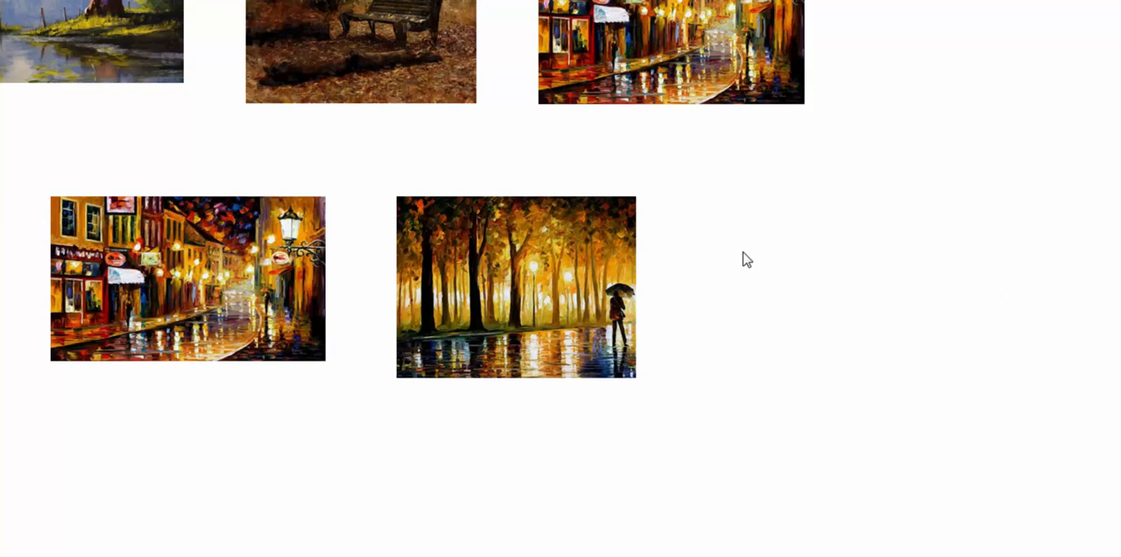
- Add a box below the umbrella park painting and resize it into a wide, shallow strip
scroll(743, 260, "down", 4)
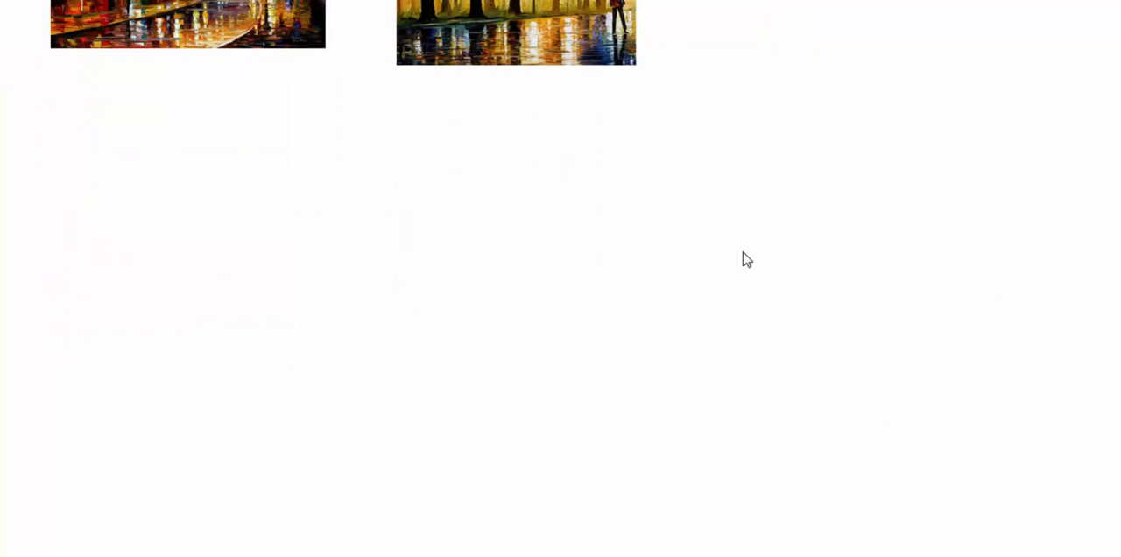
left_click(426, 215)
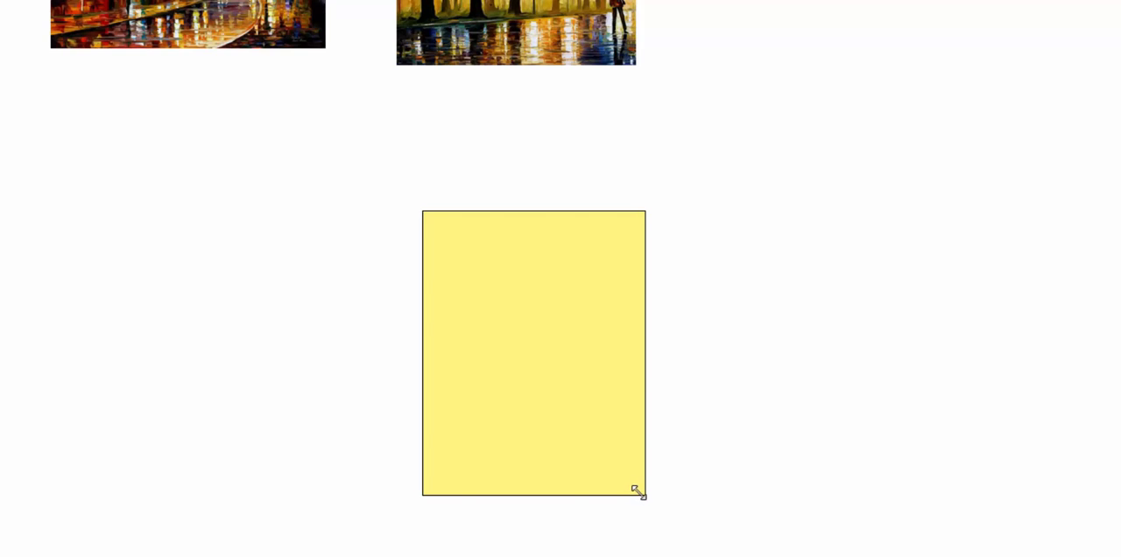
left_click_drag(638, 493, 664, 245)
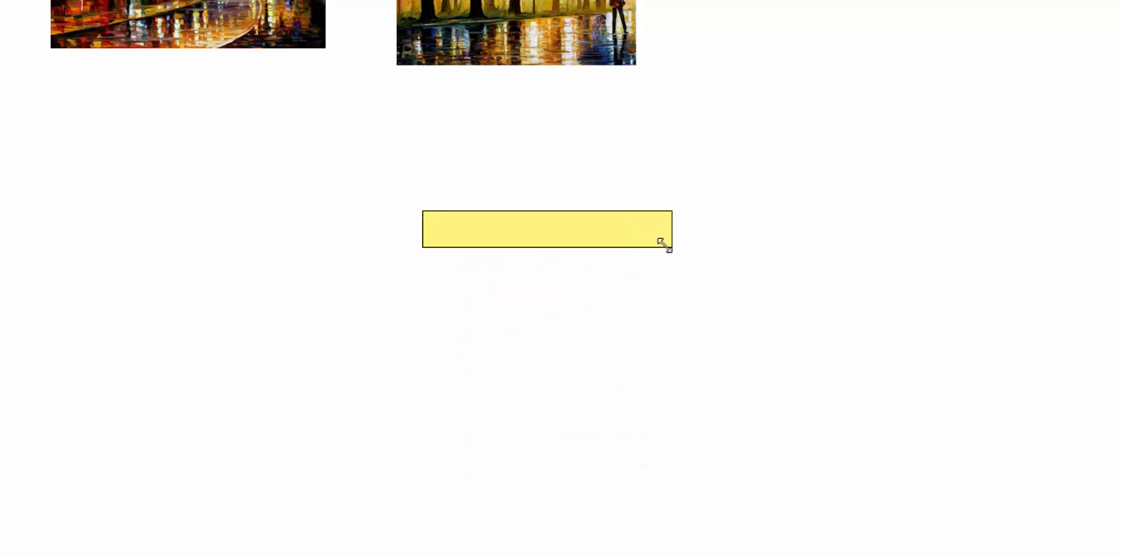
- Enter the word contact followed by the artist's first name in the new box and set the font size to 24px
left_click(497, 237)
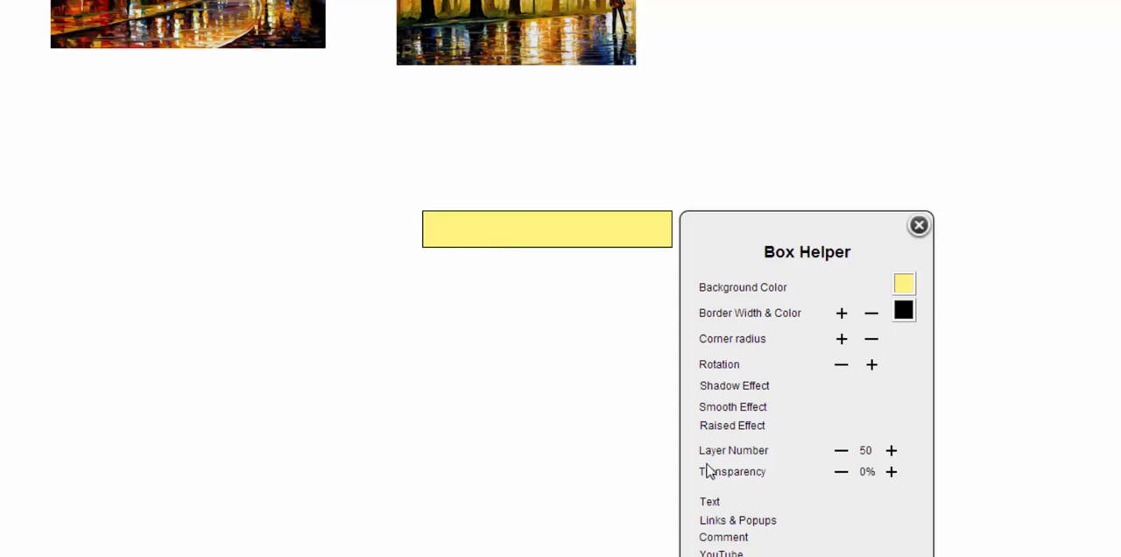
left_click(707, 504)
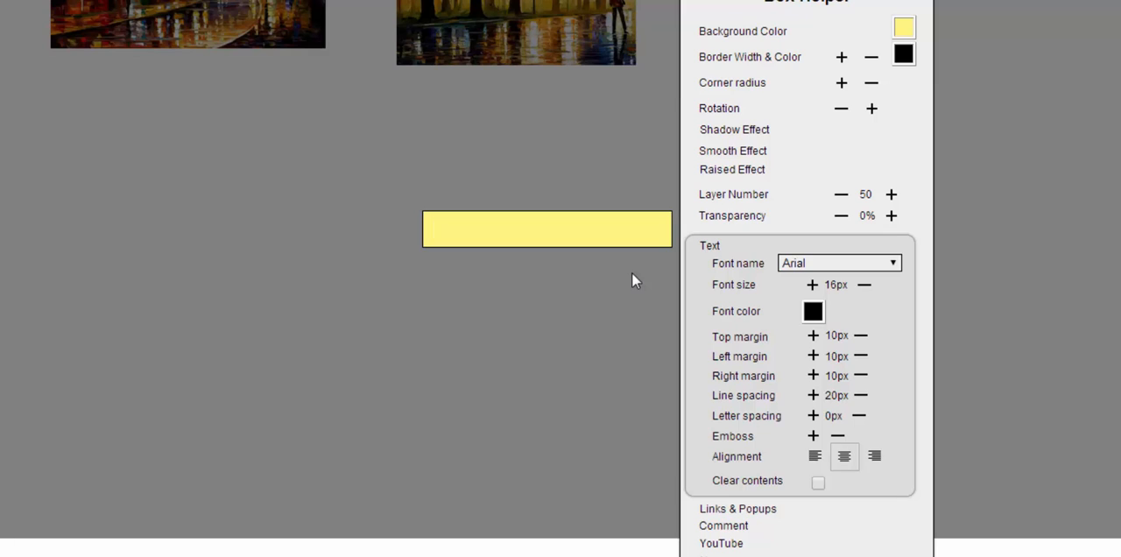
type("contact Mary")
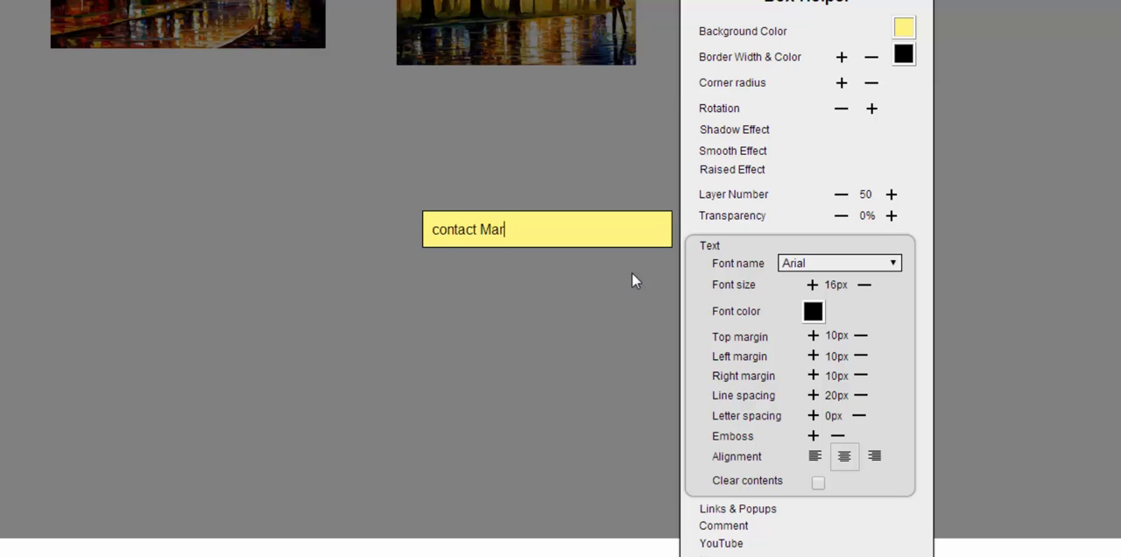
left_click(812, 286)
left_click(812, 285)
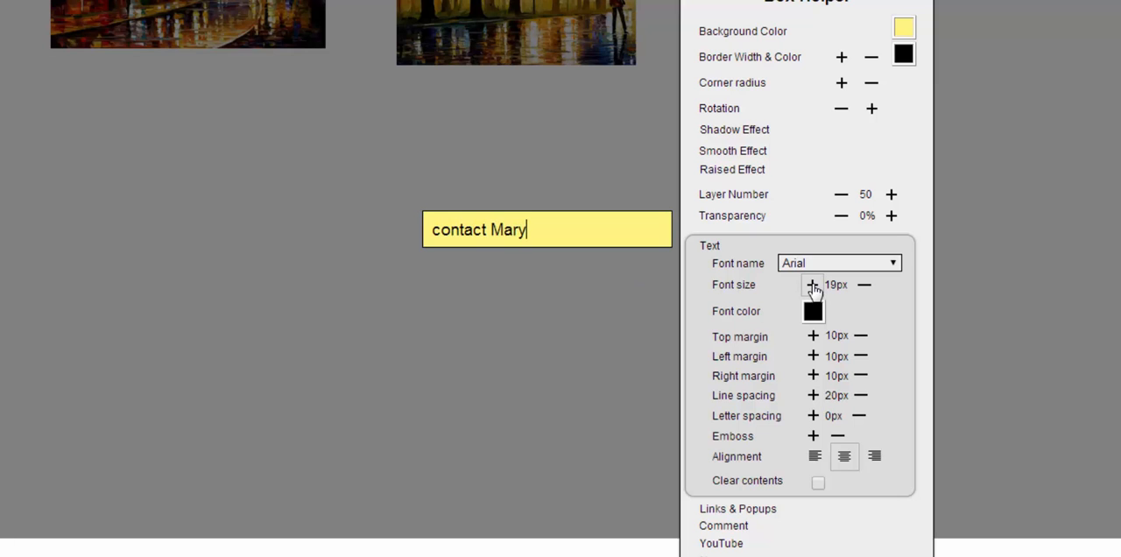
left_click(812, 286)
left_click(813, 285)
left_click(812, 286)
left_click(813, 285)
left_click(813, 286)
left_click(813, 286)
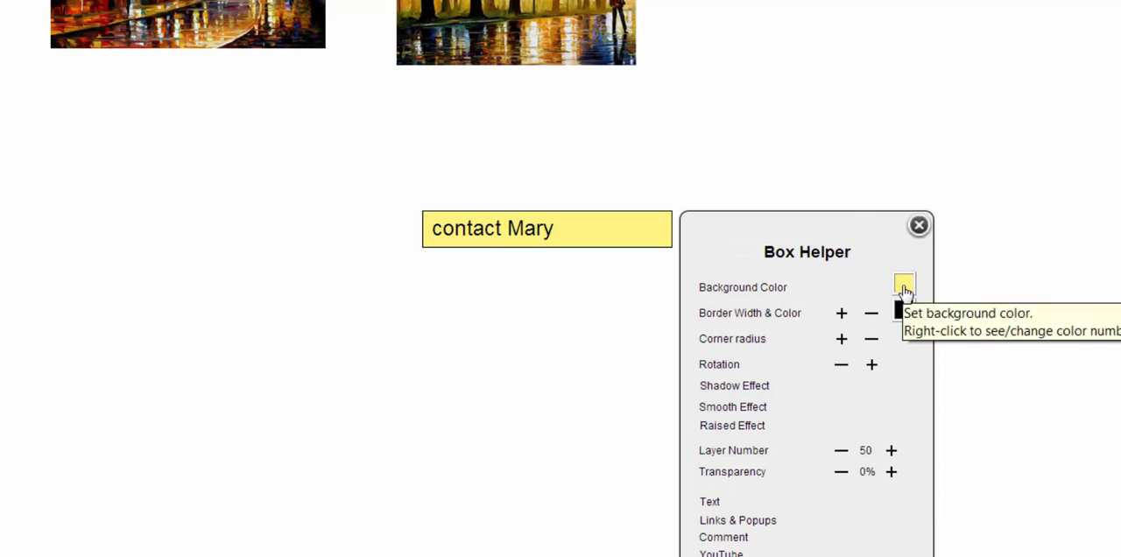
- Set both the background color and the border color of the contact box to none
left_click(902, 286)
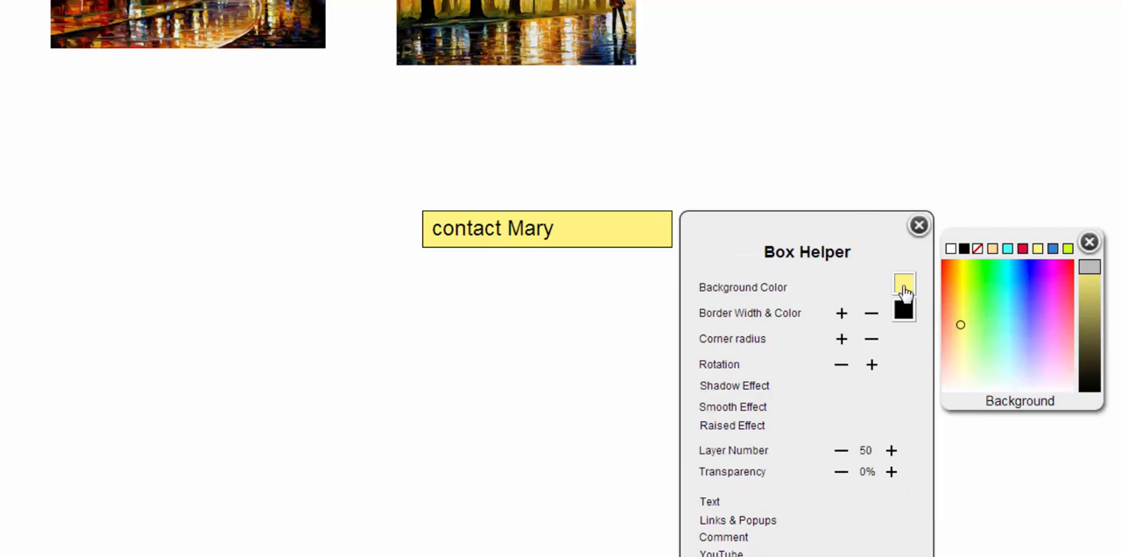
left_click(977, 250)
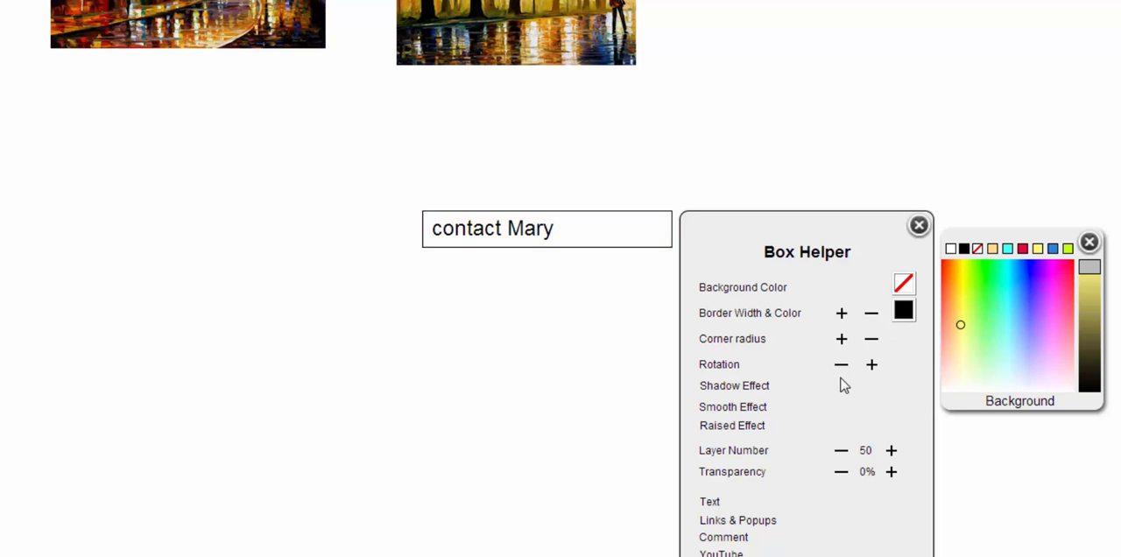
left_click(901, 315)
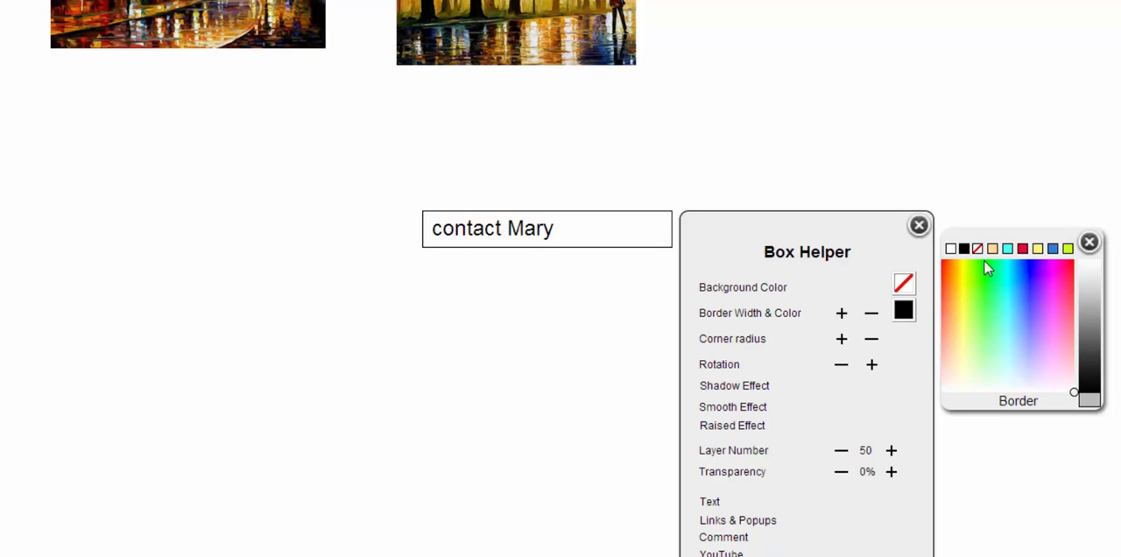
left_click(977, 250)
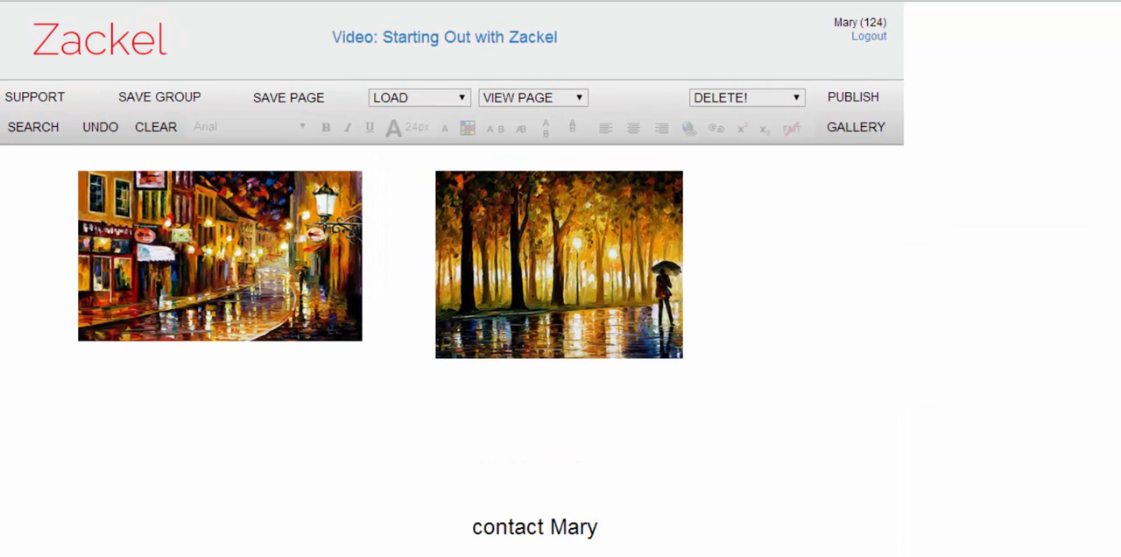
- Link the whole contact text to a target URL made of mailto:// and the artist's e-mail address
left_click(516, 536)
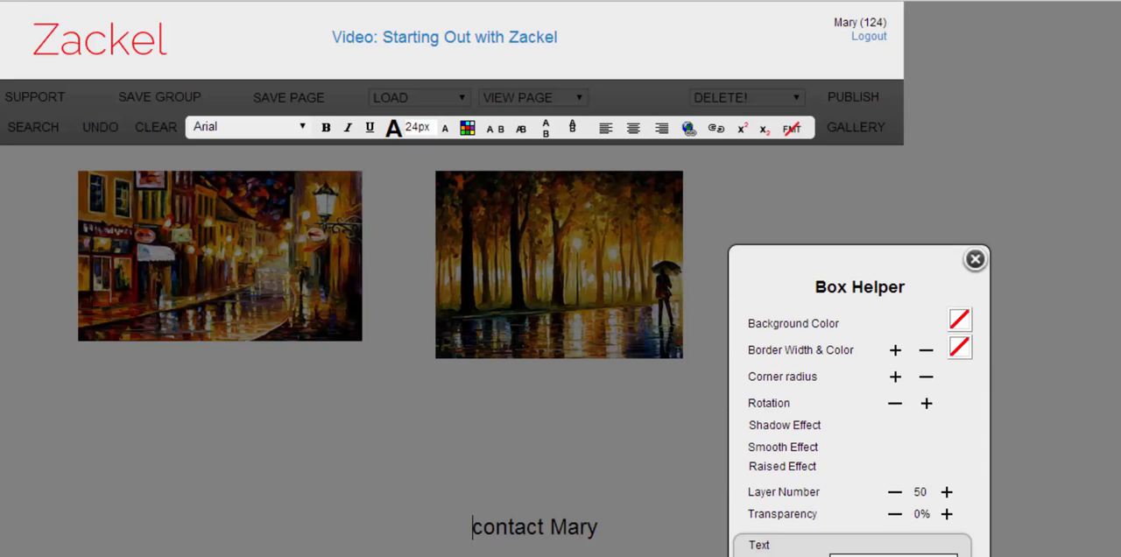
left_click_drag(475, 527, 600, 526)
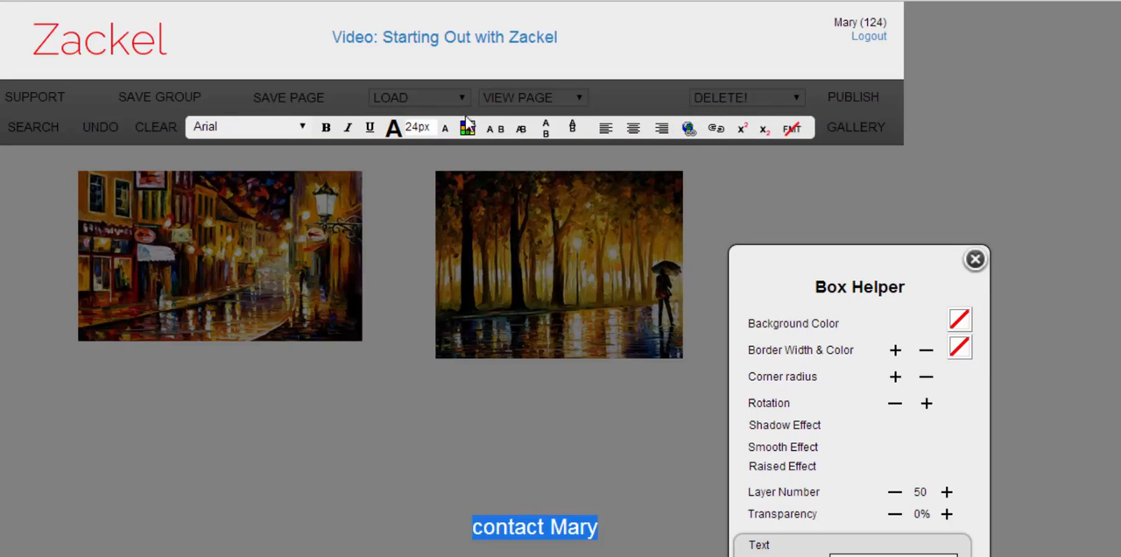
left_click(689, 129)
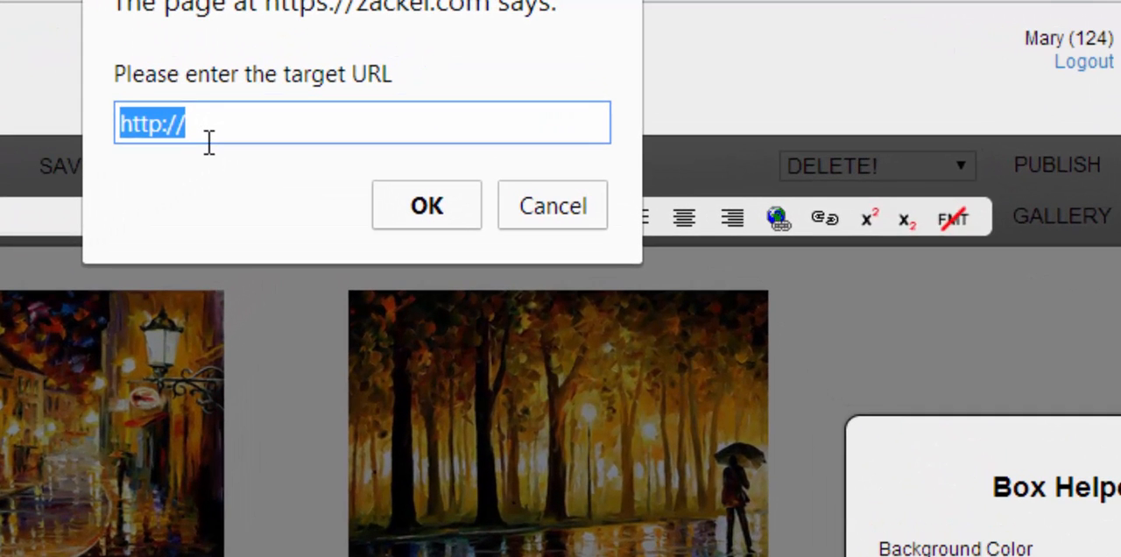
type("mai")
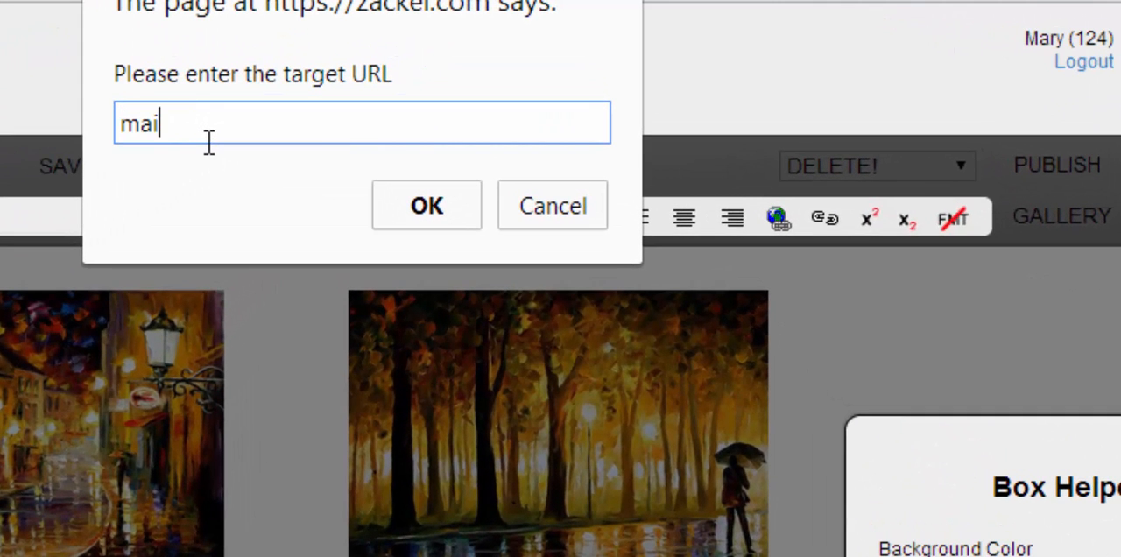
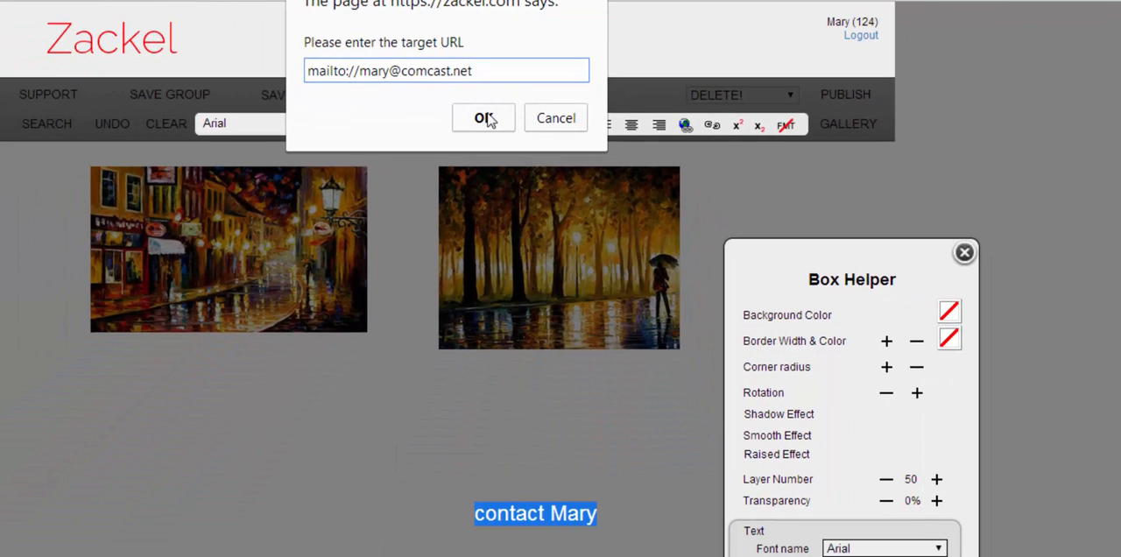
left_click(426, 206)
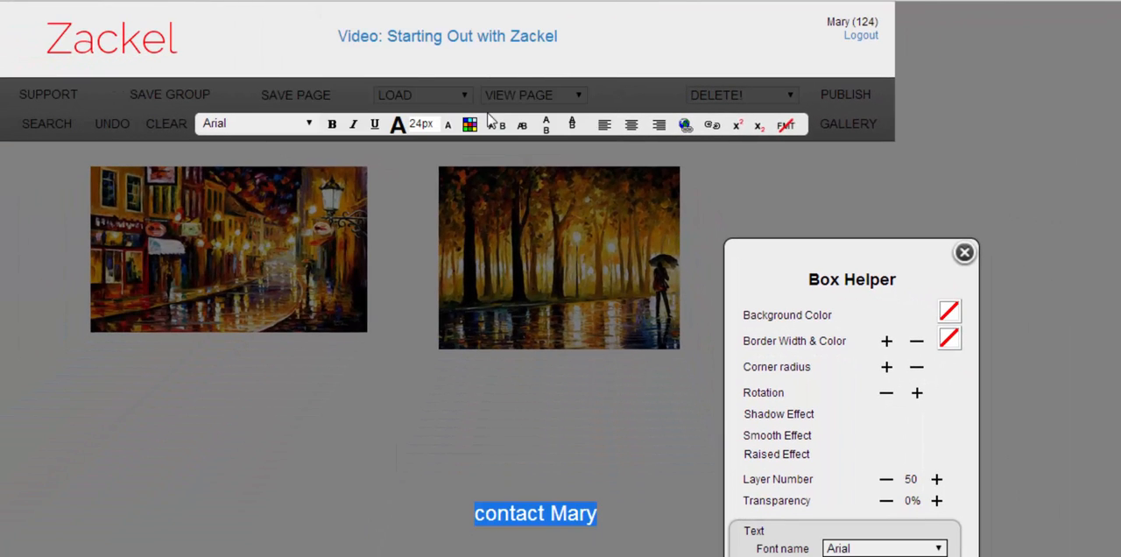
left_click(1082, 461)
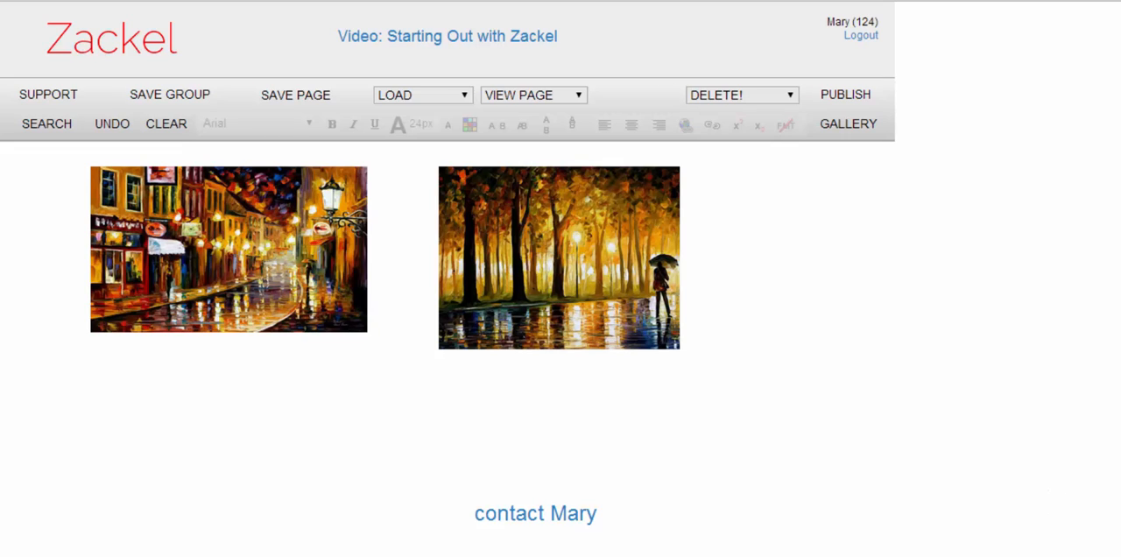
- Change the font color of the linked contact text to black
left_click(548, 519)
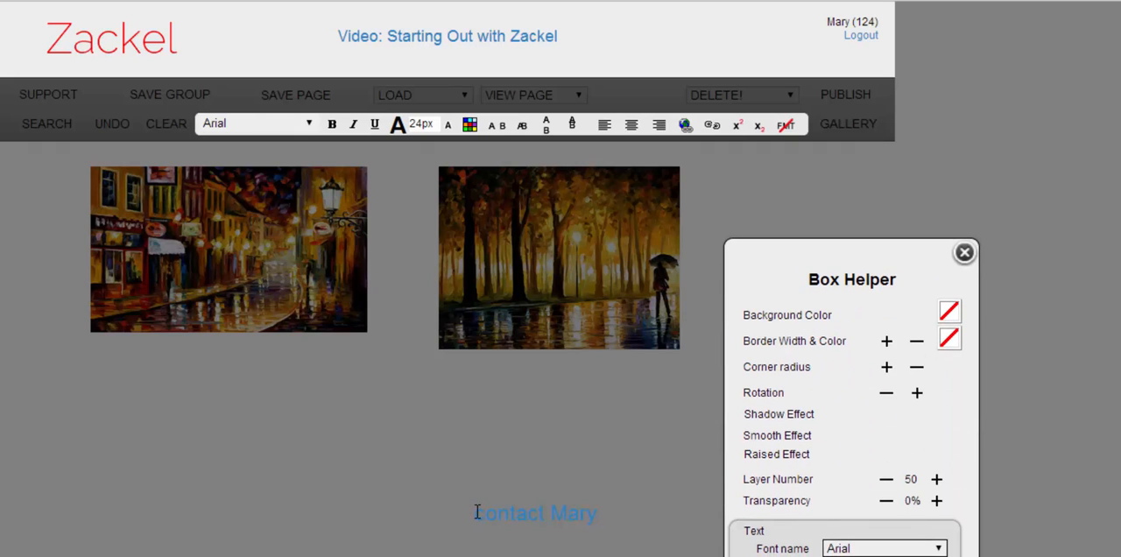
left_click_drag(479, 512, 602, 521)
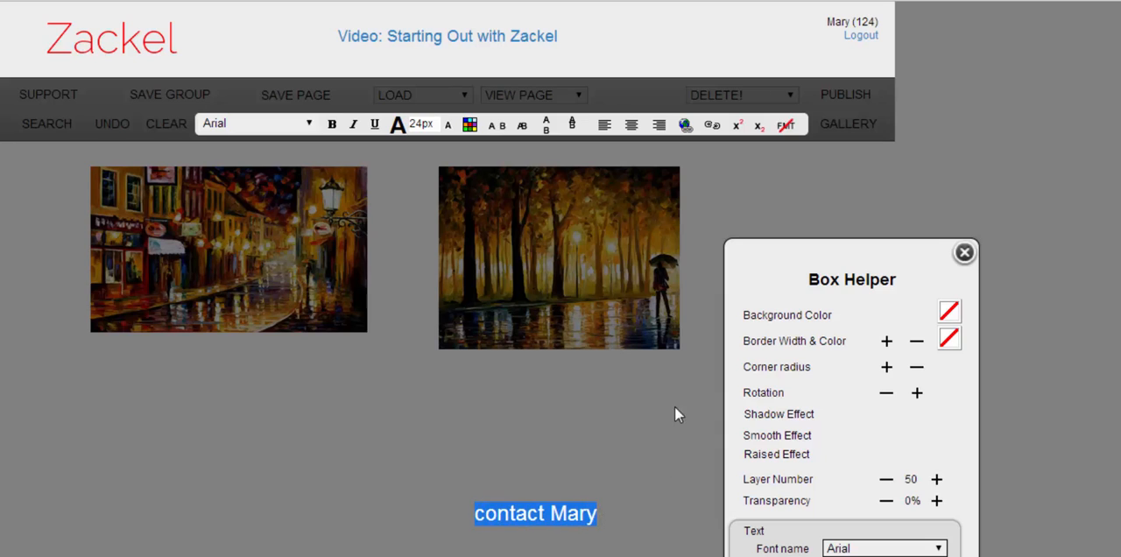
left_click(470, 124)
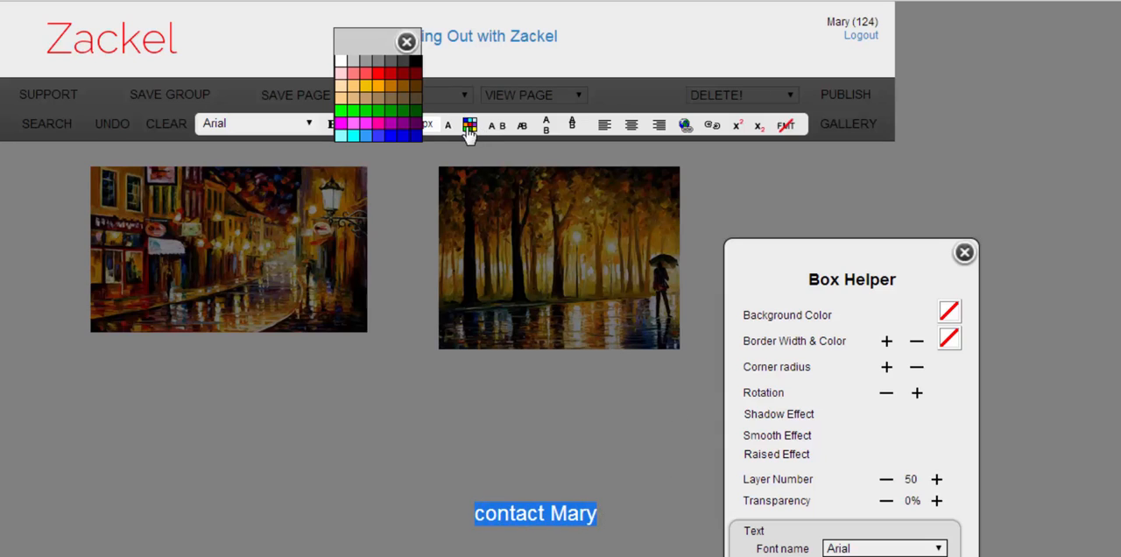
left_click(417, 61)
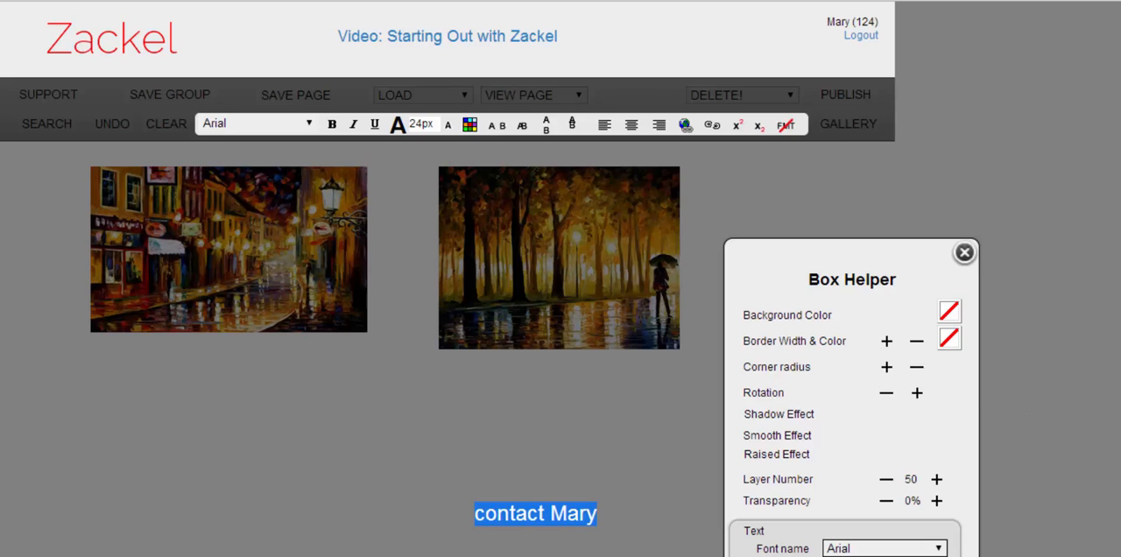
- Close the contact text's settings and publish the page under the name a1
left_click(1051, 438)
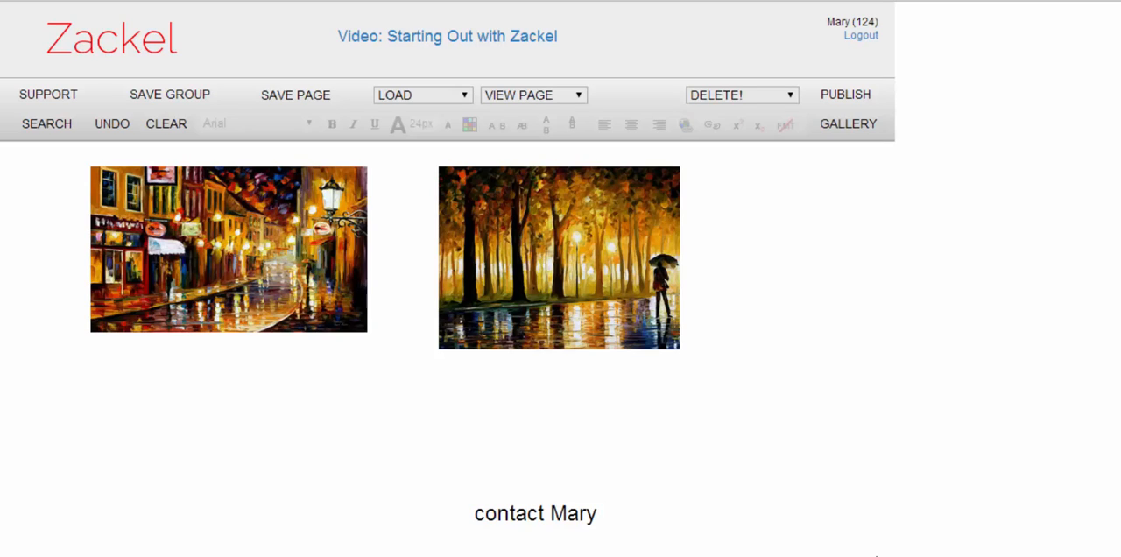
scroll(858, 464, "up", 10)
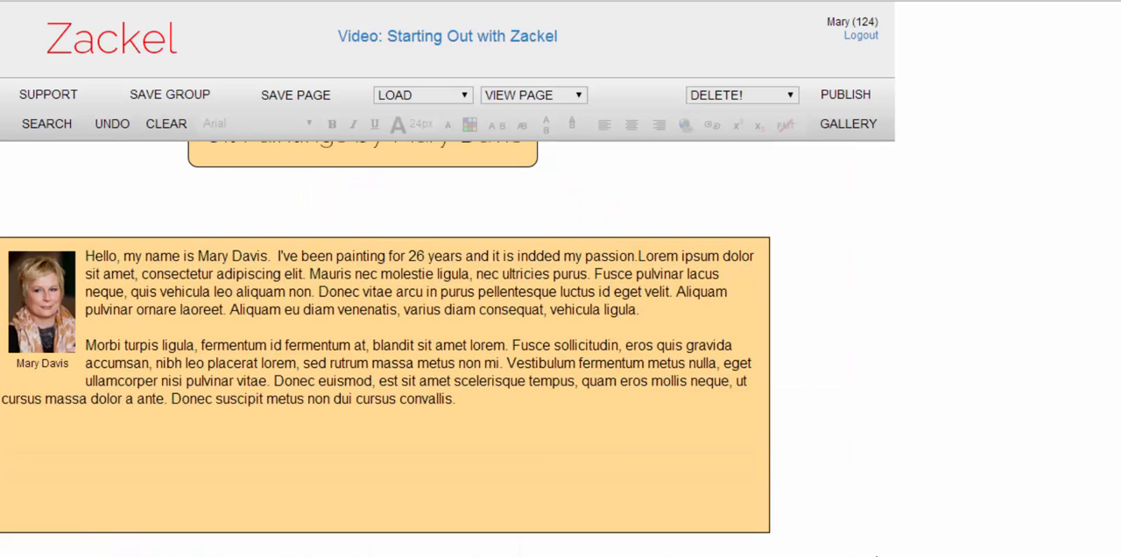
left_click(846, 96)
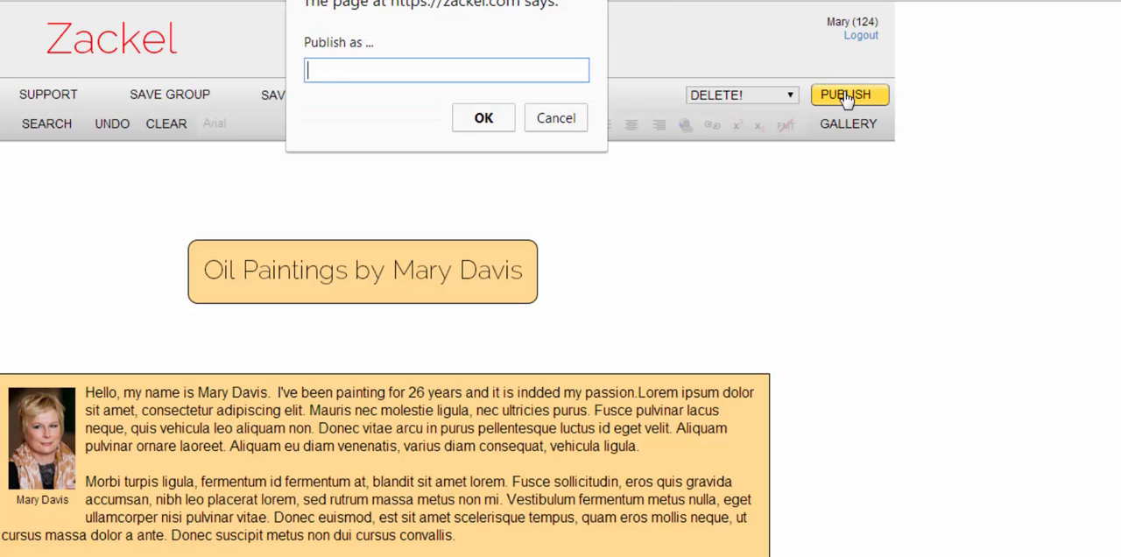
type("a1")
left_click(484, 120)
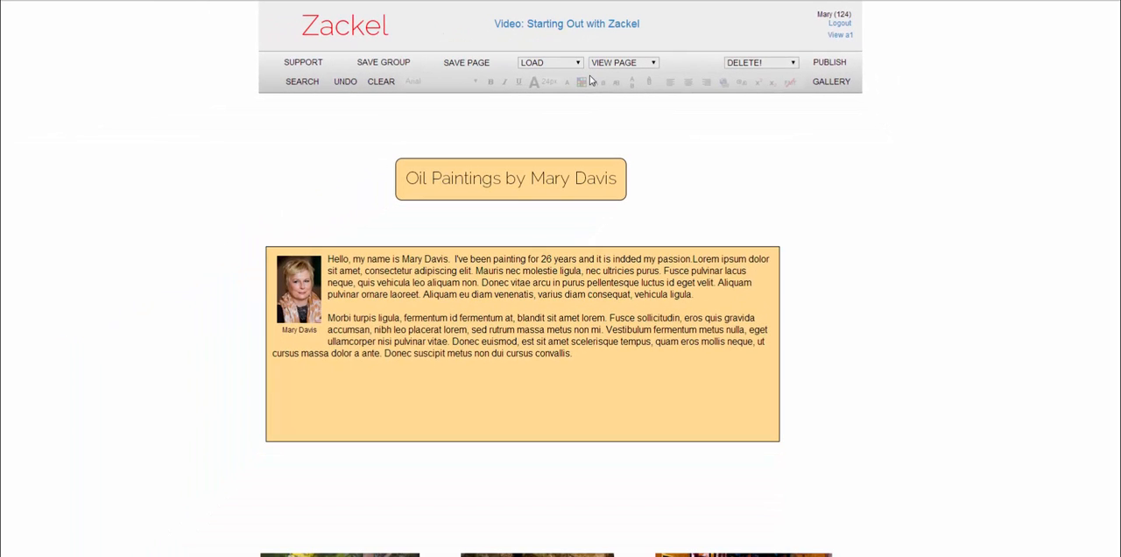
- View the published a1 page and go through the first-row slideshow of three paintings, closing it at the end
left_click(840, 35)
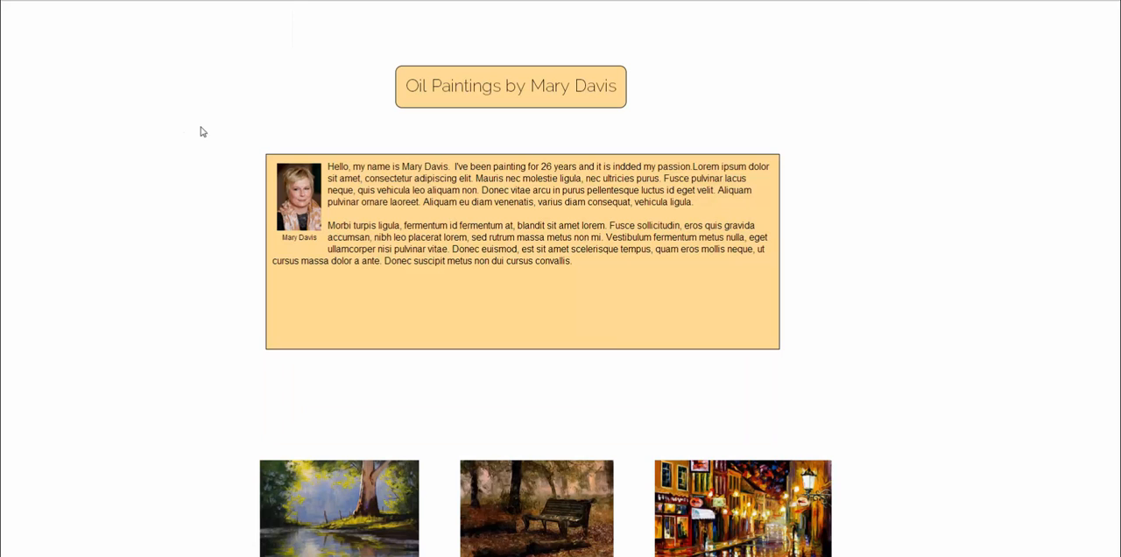
scroll(170, 155, "down", 3)
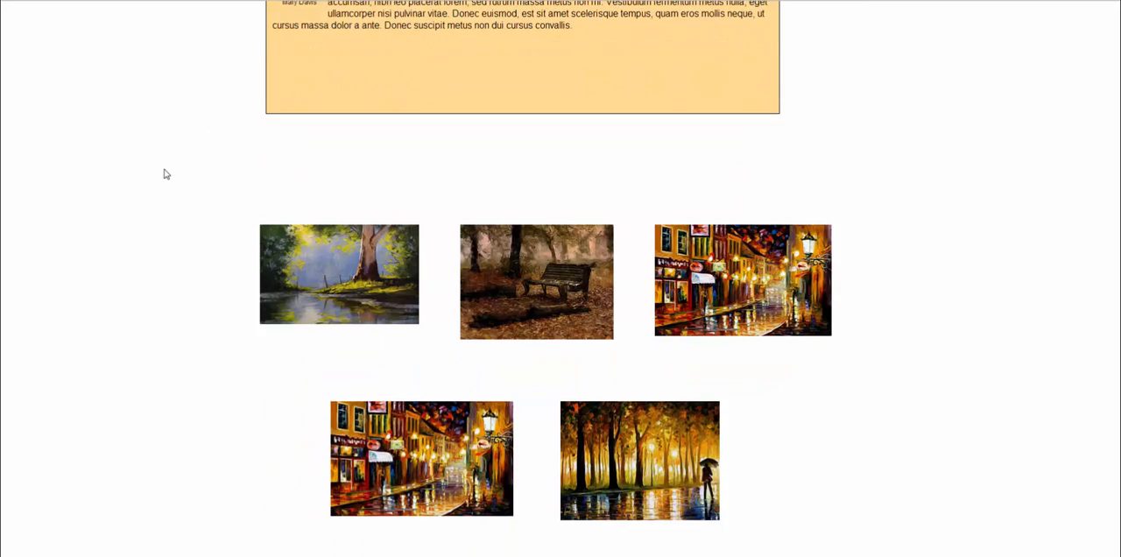
left_click(341, 269)
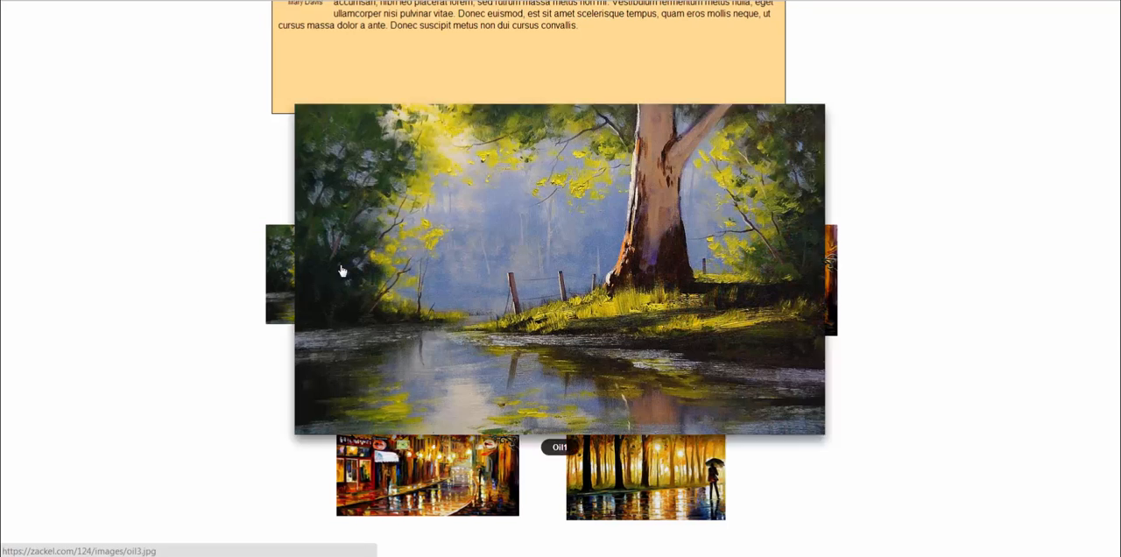
left_click(843, 269)
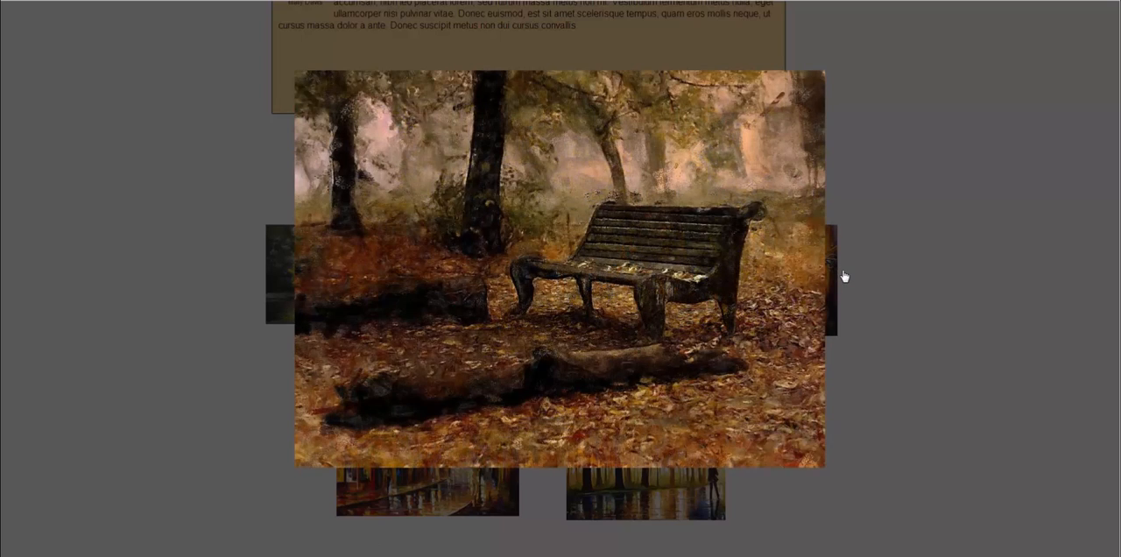
left_click(842, 268)
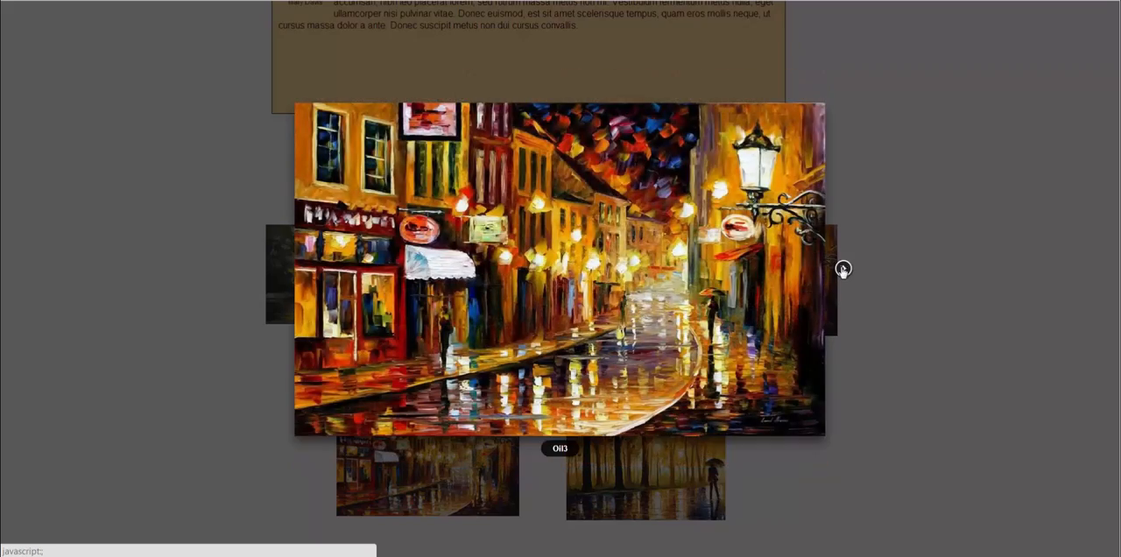
left_click(842, 268)
left_click(889, 231)
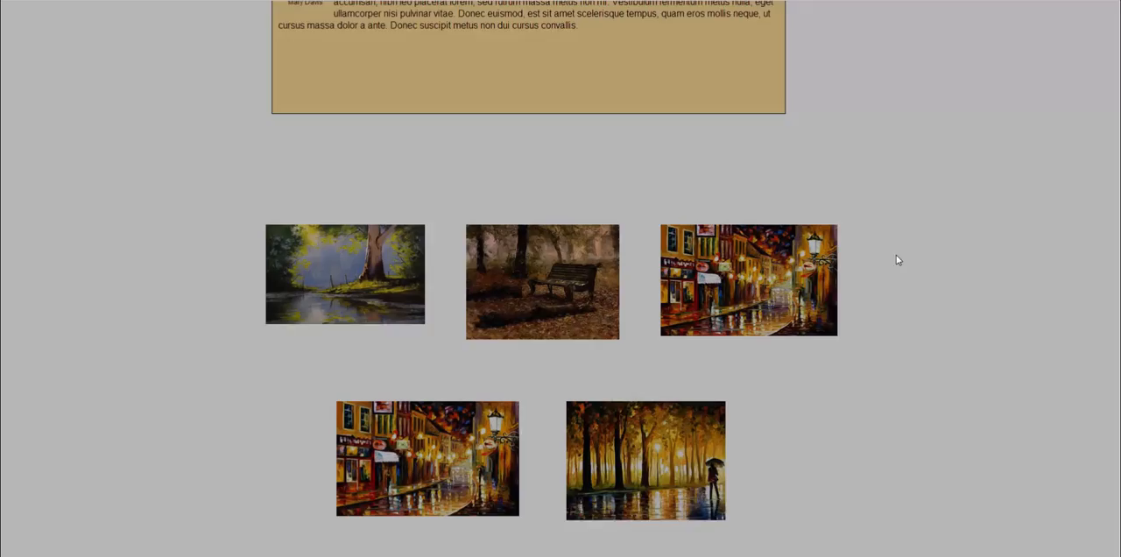
- Check the second-row slideshow on the published page by going through its two paintings, and close it
left_click(423, 352)
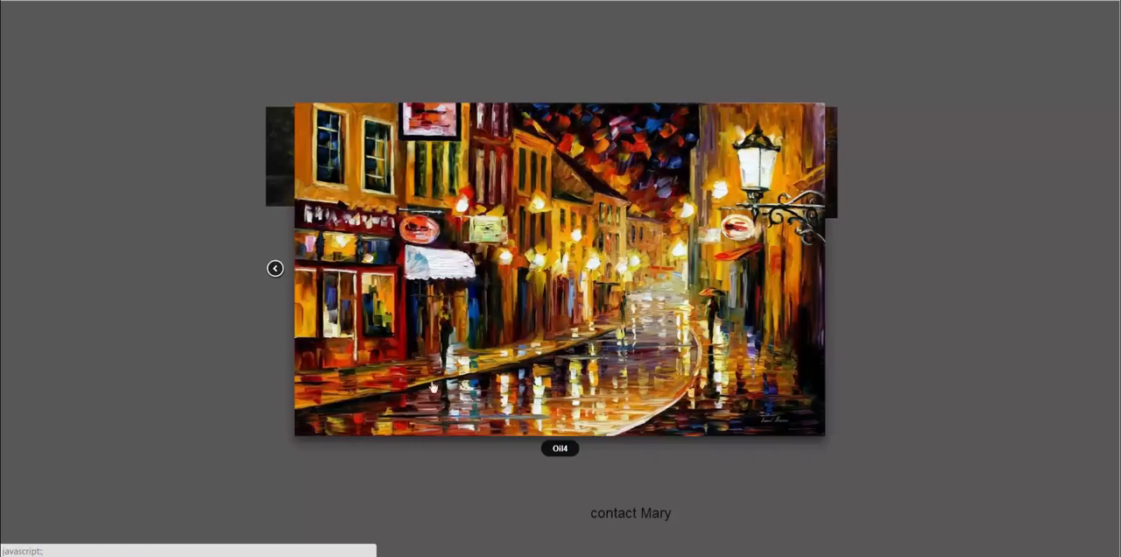
left_click(843, 269)
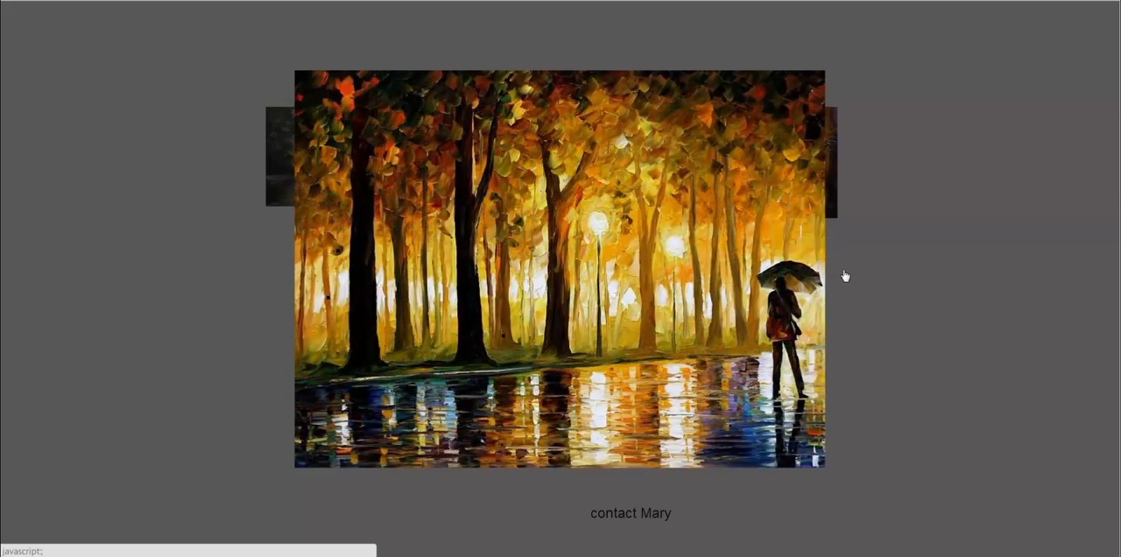
left_click(843, 271)
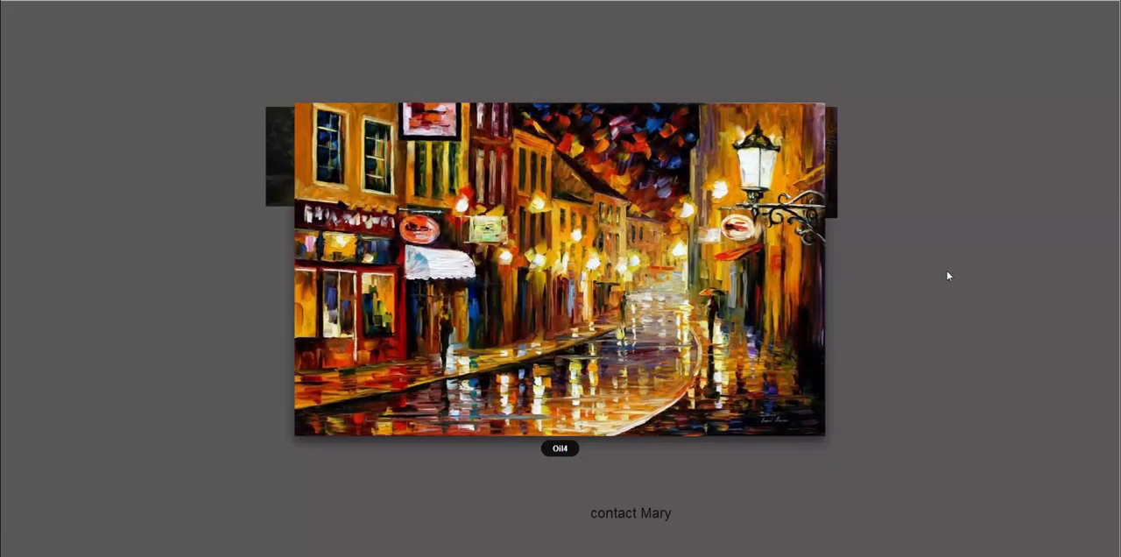
left_click(946, 275)
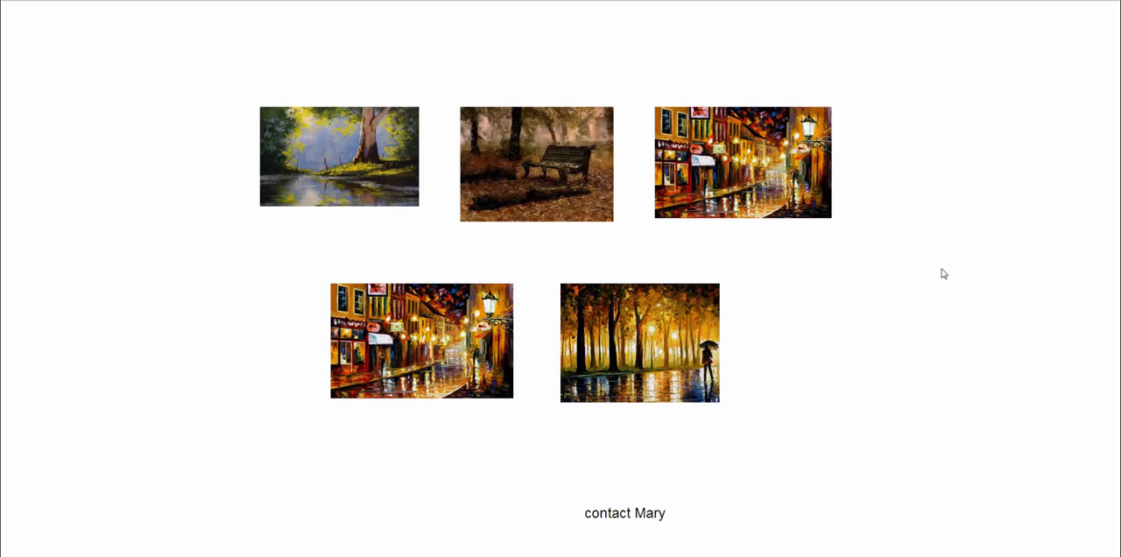
- Test the contact e-mail link below the paintings on the published page
scroll(943, 274, "down", 2)
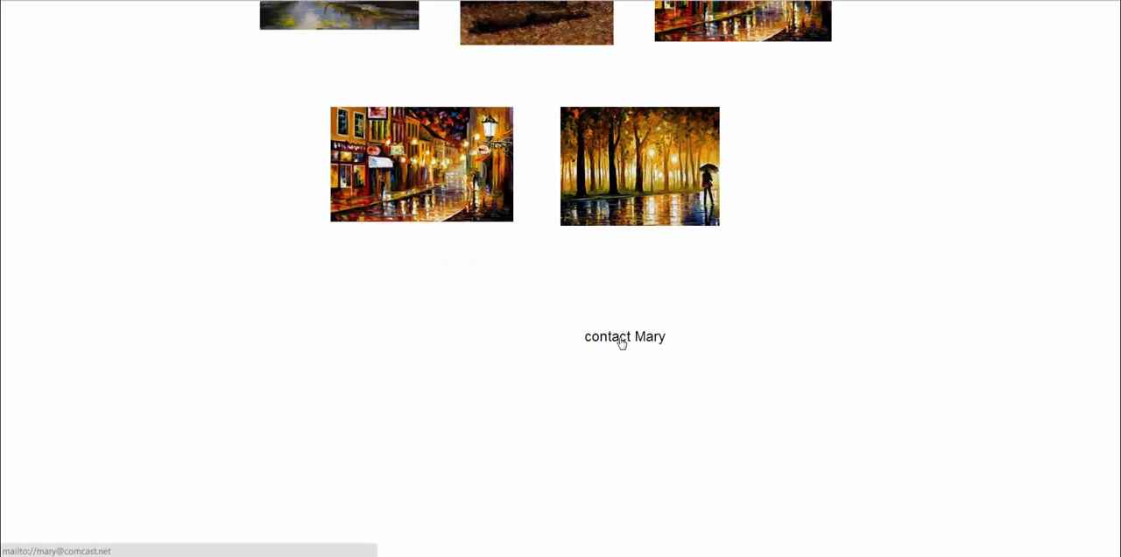
left_click(620, 339)
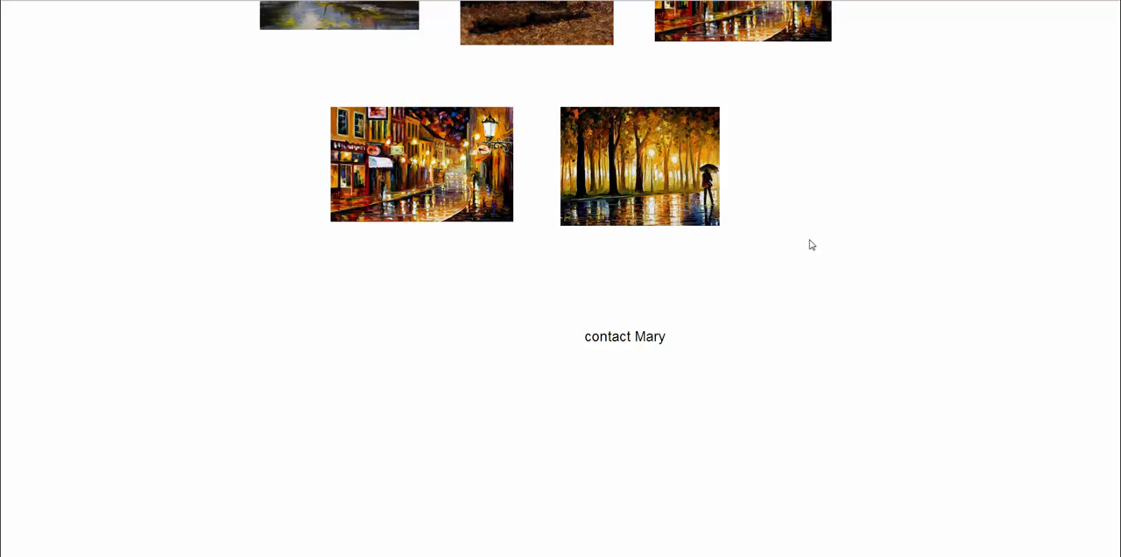
scroll(840, 39, "up", 6)
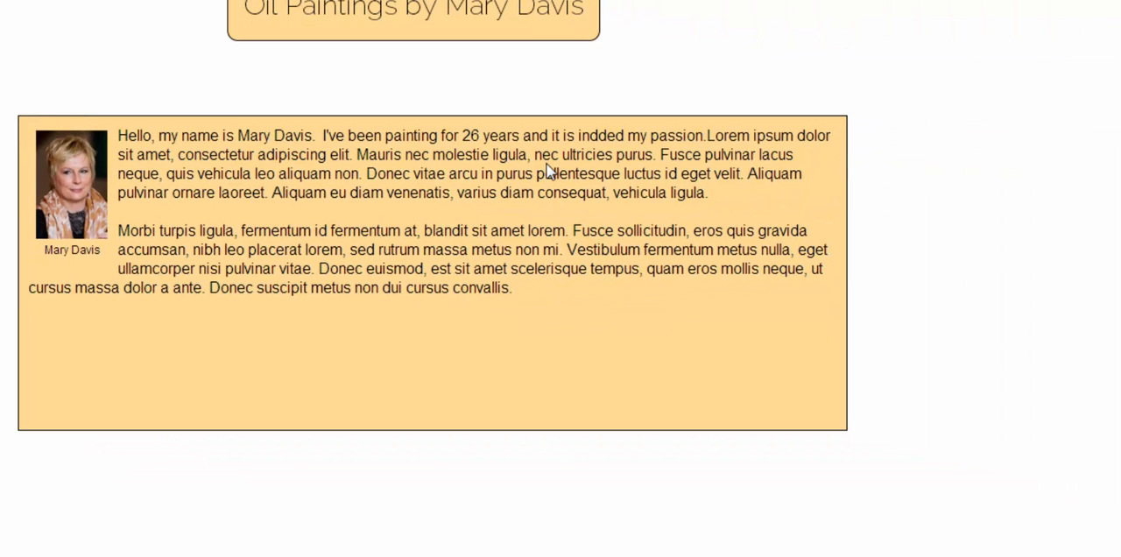
- In the editor, correct "indded" to "indeed" in the biography text and insert "main" before "passion"
left_click(547, 171)
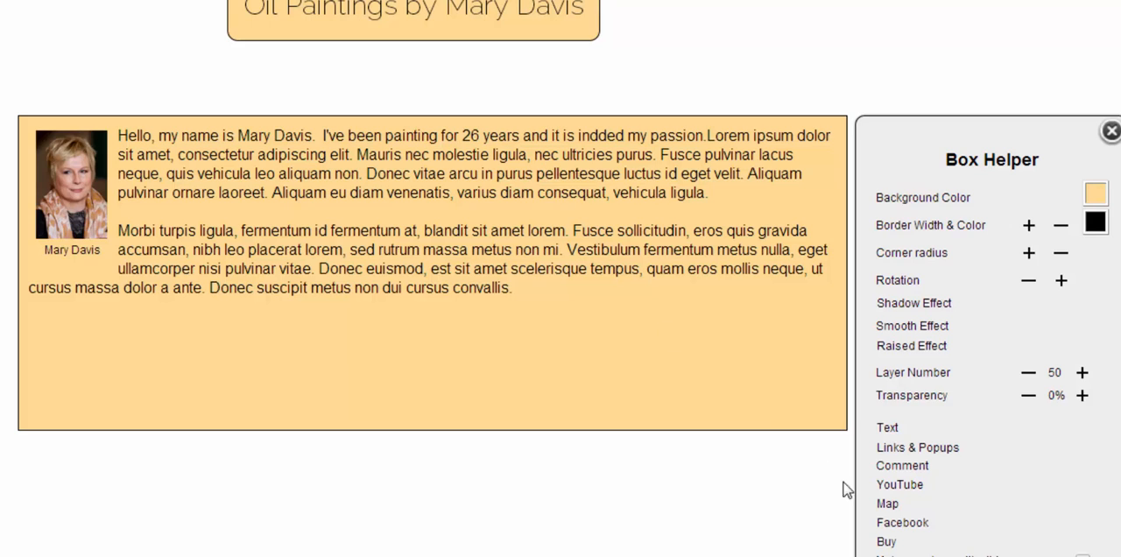
left_click(889, 431)
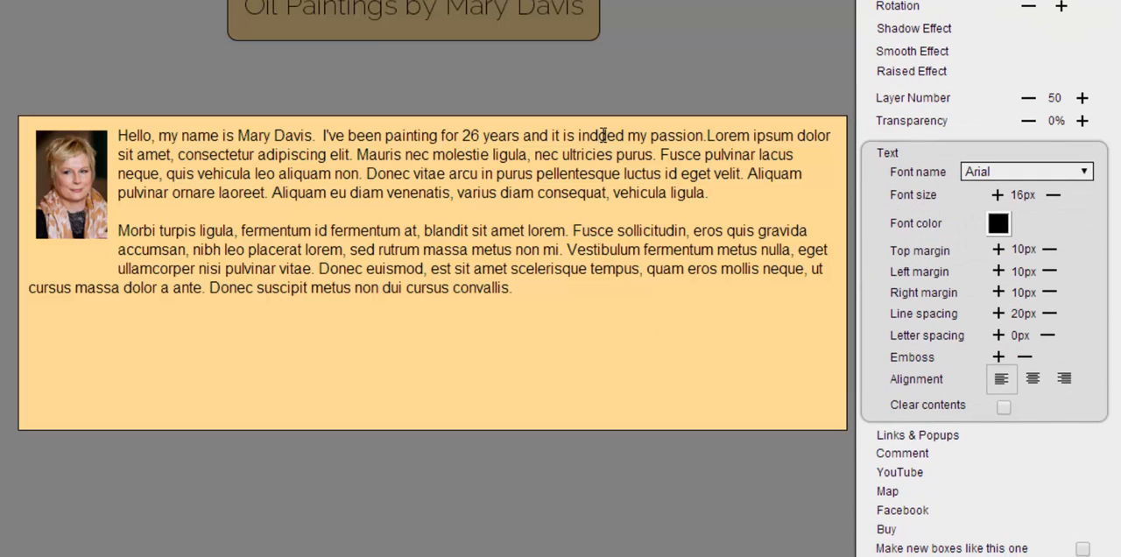
key("Delete")
type("e")
left_click(650, 135)
type("main")
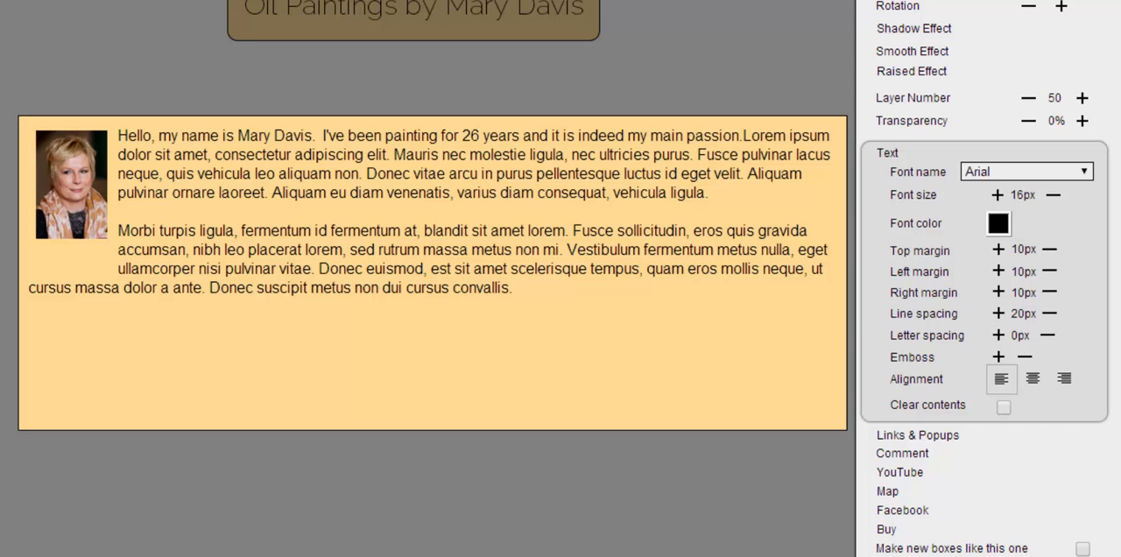
key("Escape")
- Delete the second-row painting of the figure with an umbrella
scroll(596, 232, "down", 5)
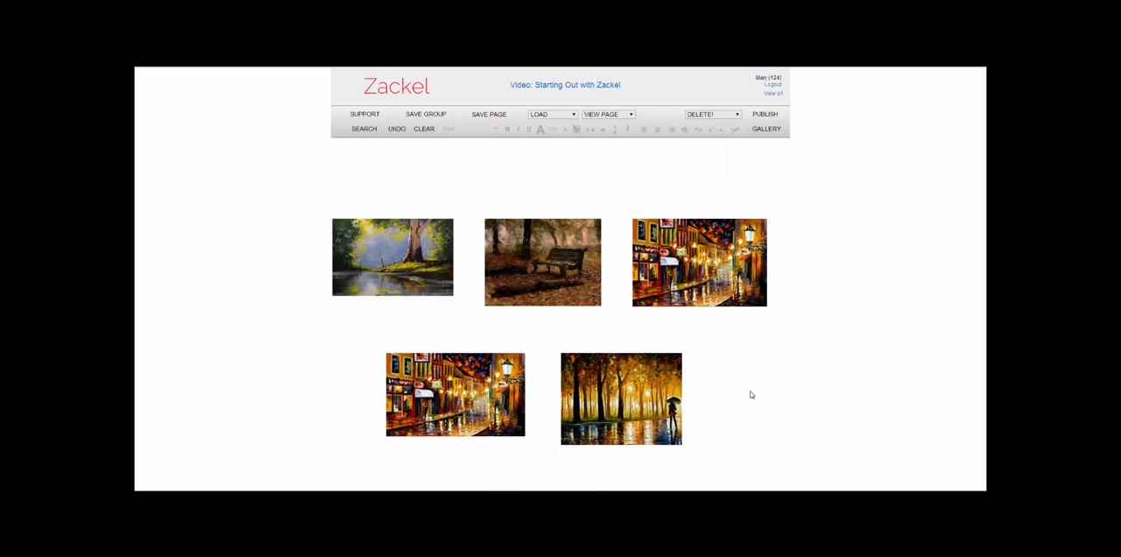
left_click(613, 391)
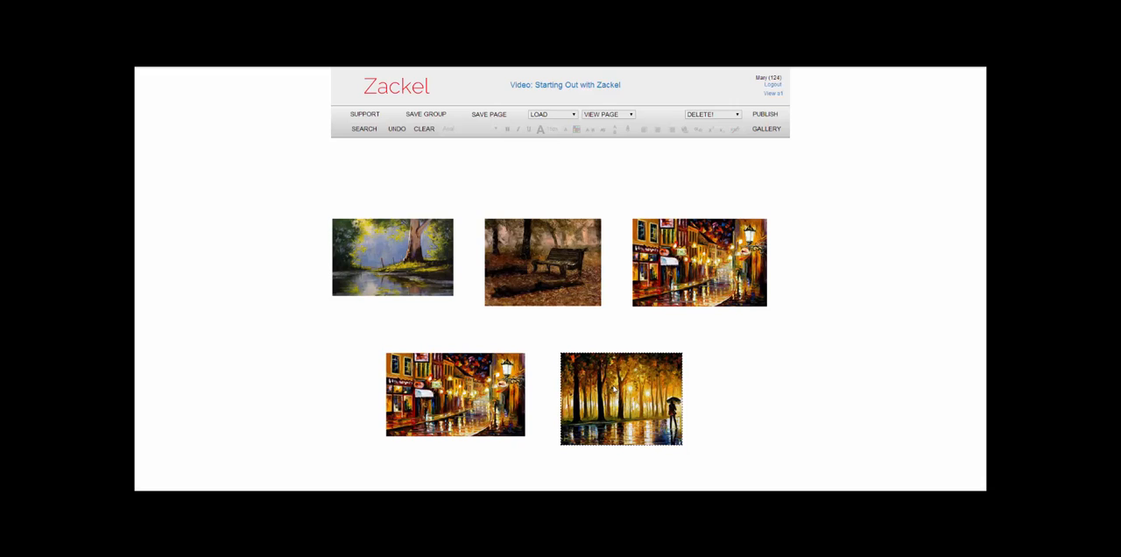
key("Delete")
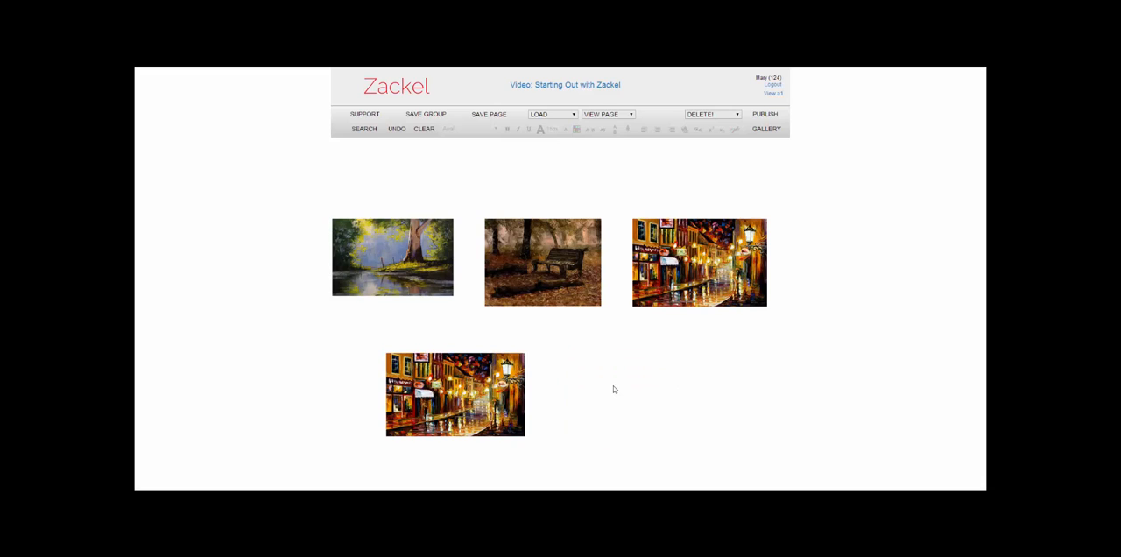
- Place the gallery painting of the couple on a tree-lined autumn path in the second row, shrunk to about 260 by 195 px
left_click(767, 130)
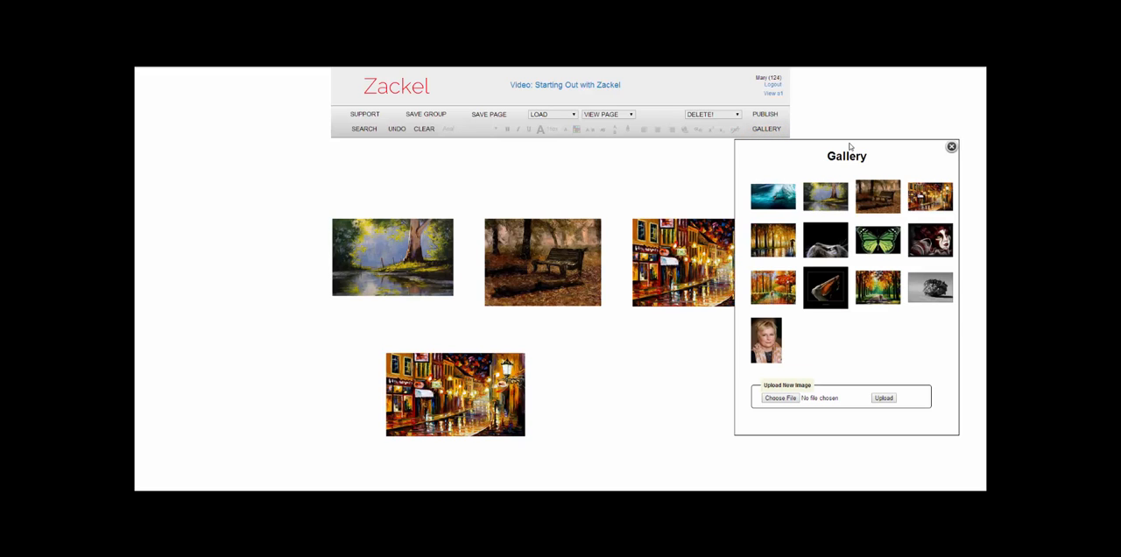
mouse_move(885, 158)
left_mouse_down()
mouse_move(975, 114)
mouse_move(930, 125)
left_mouse_up()
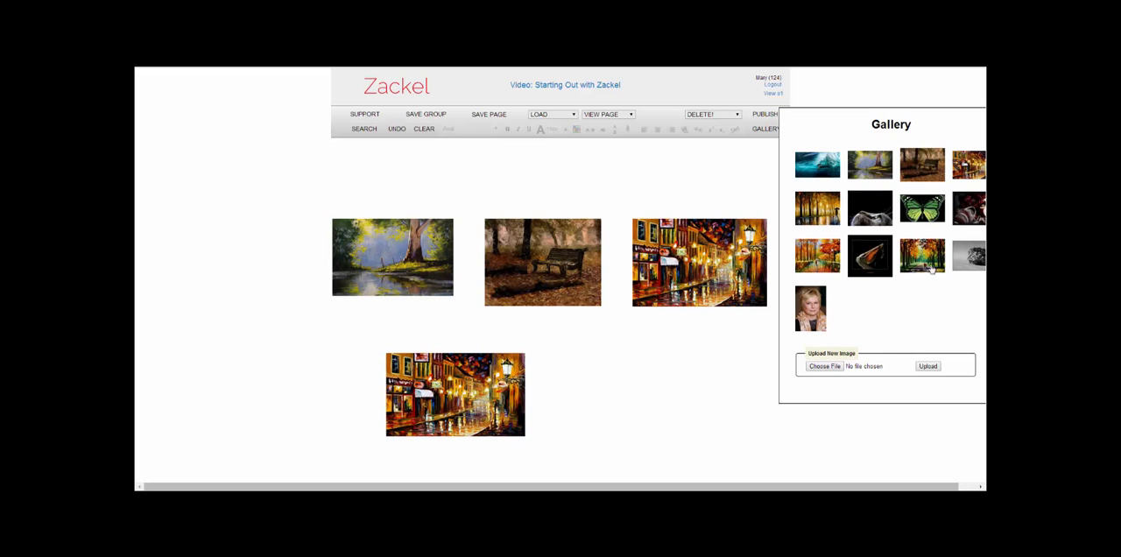
mouse_move(926, 256)
left_mouse_down()
mouse_move(819, 351)
mouse_move(599, 348)
mouse_move(546, 325)
mouse_move(556, 329)
left_mouse_up()
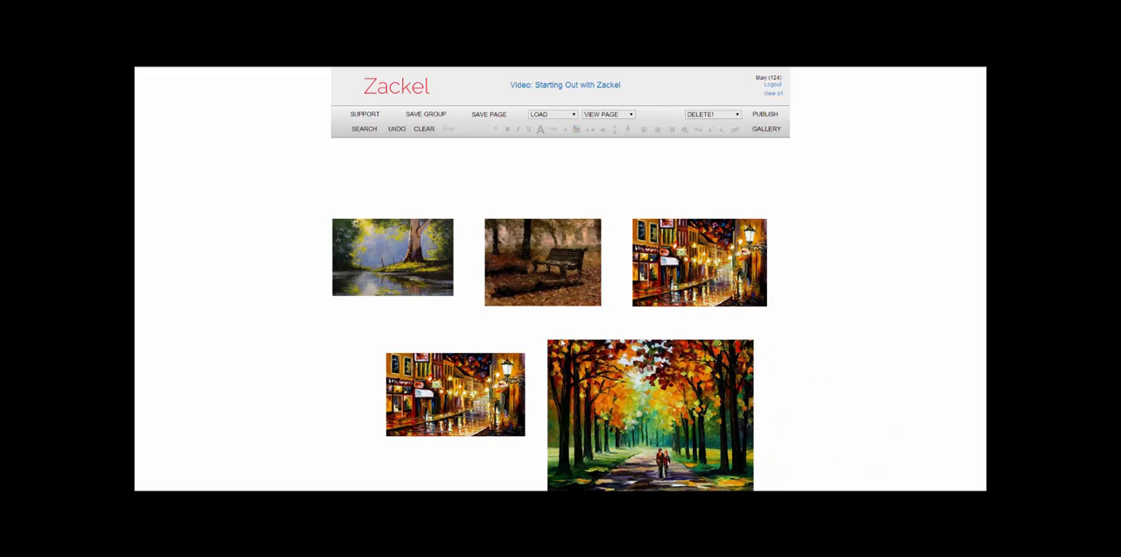
left_click_drag(540, 339, 628, 407)
mouse_move(703, 452)
left_mouse_down()
mouse_move(634, 389)
mouse_move(619, 399)
left_mouse_up()
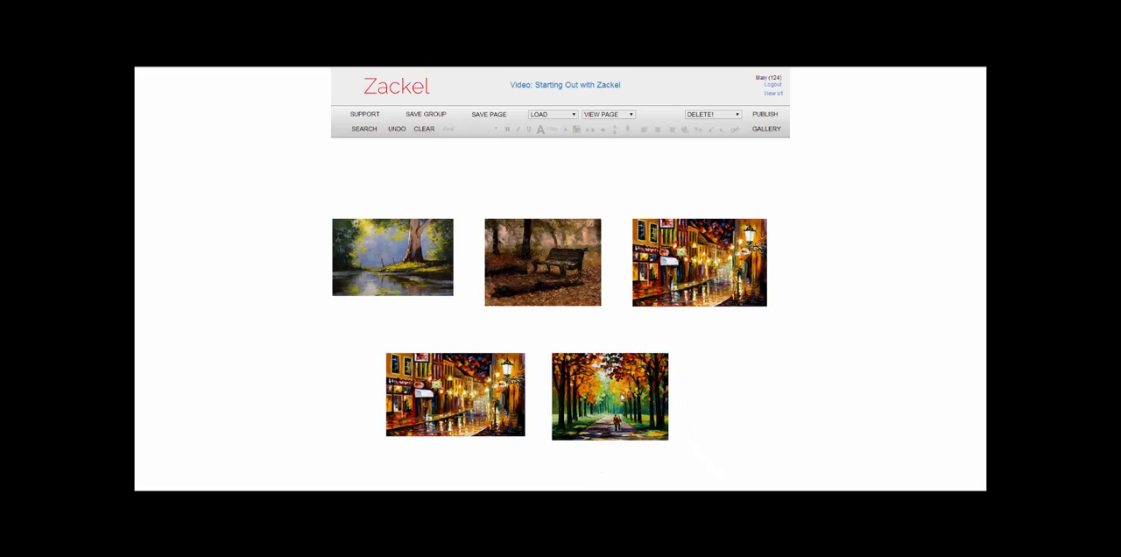
- Add the new autumn path painting to the slideshow row2 and give it an image title
right_click(619, 399)
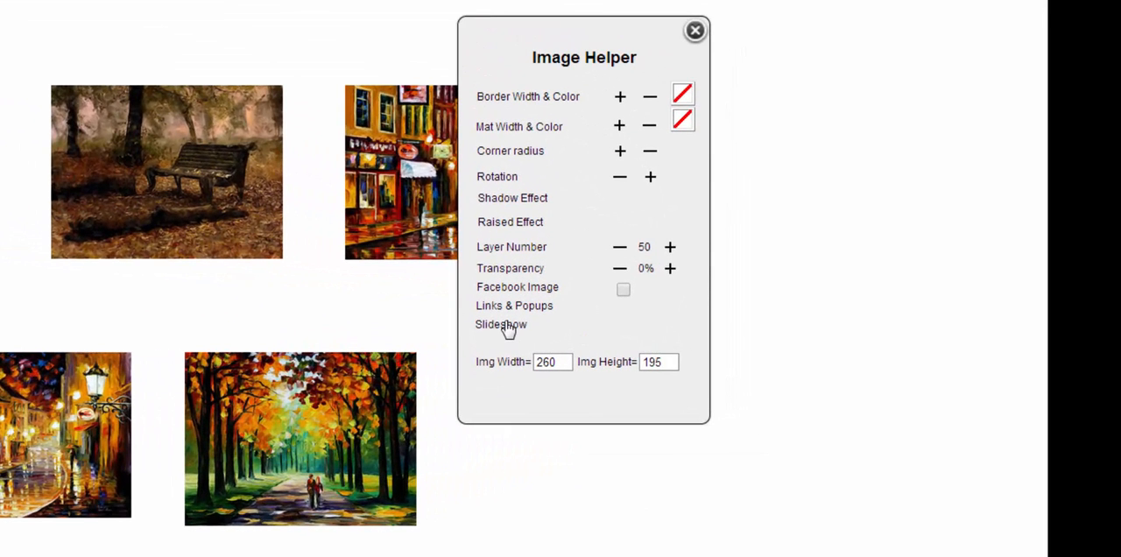
left_click(594, 352)
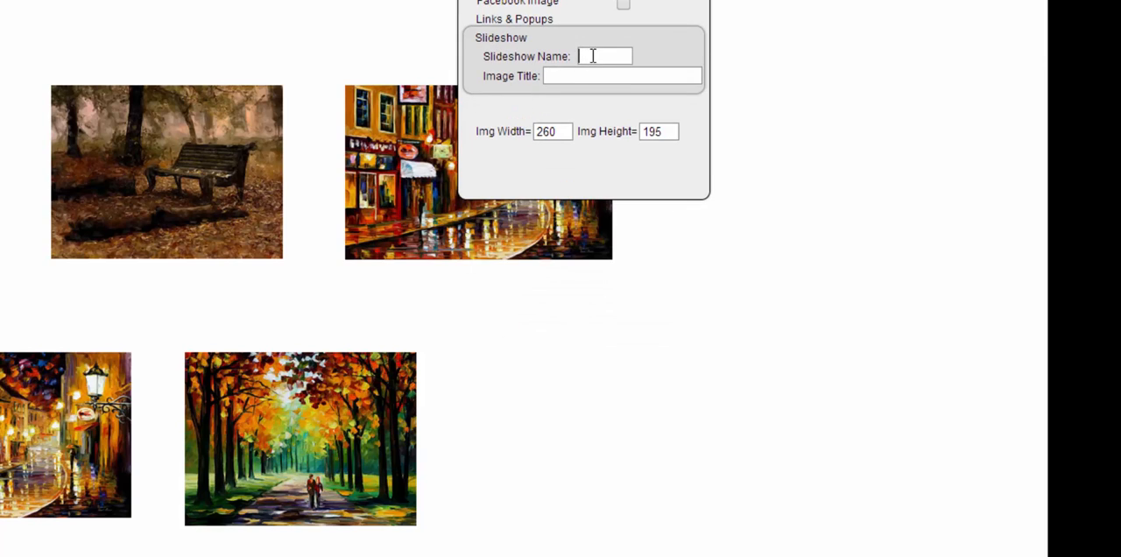
type("row2")
key("Tab")
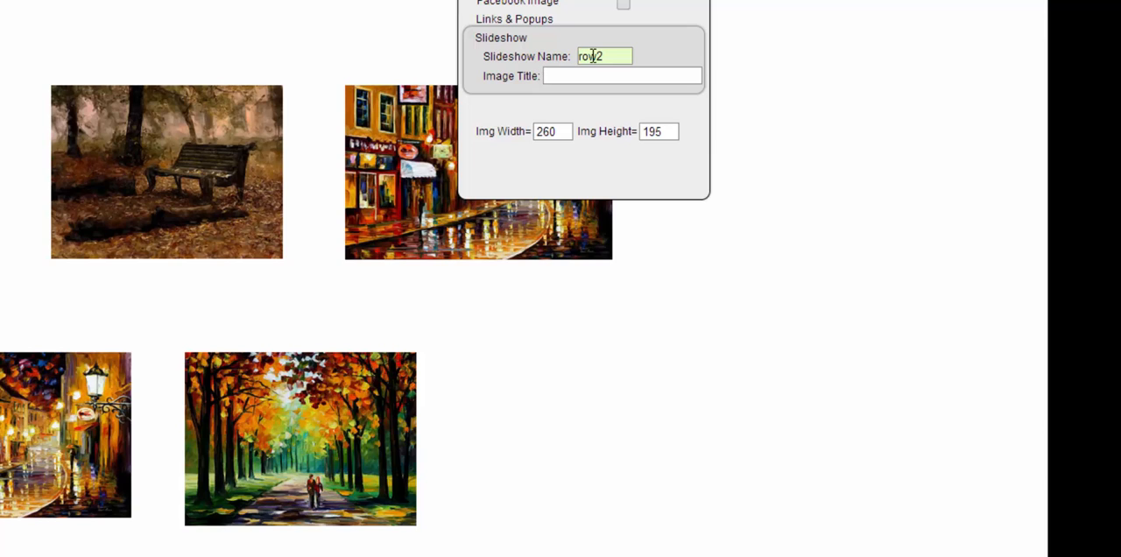
type("Oil6")
key("Return")
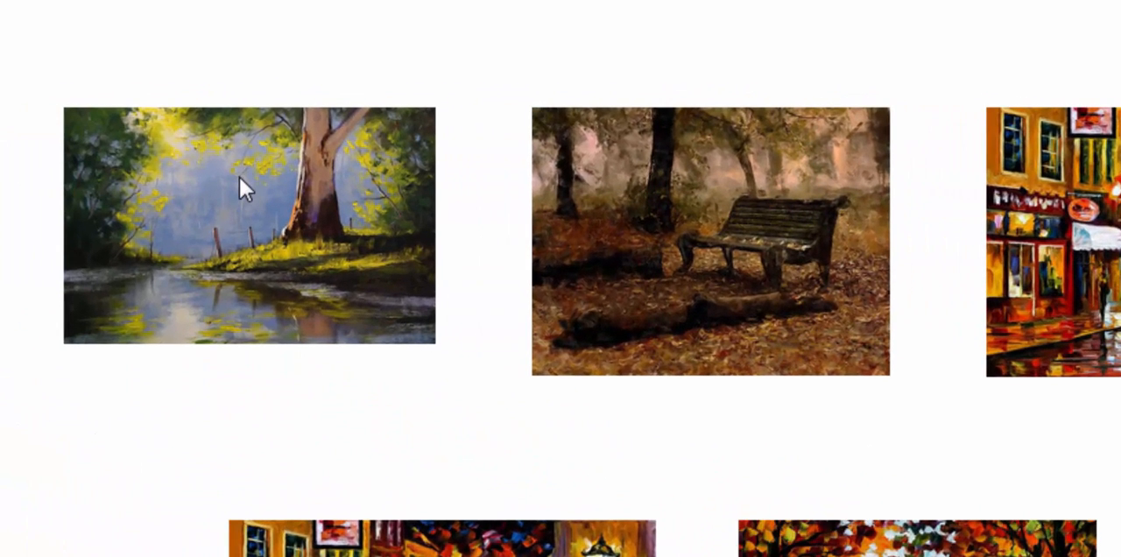
- Give the river and tree painting in the first row a black border and increase the border width by two increments
left_click(239, 175)
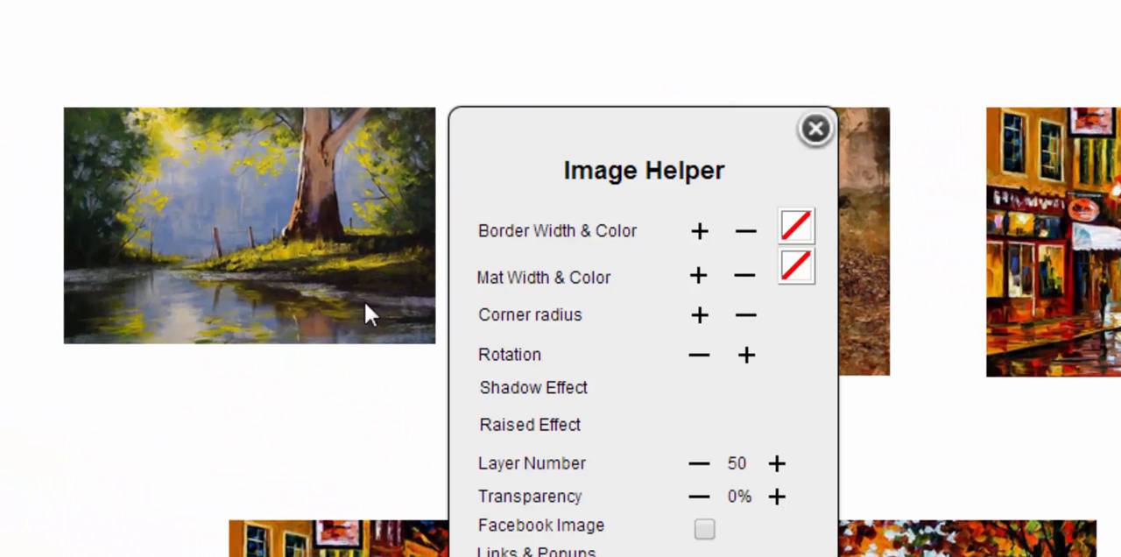
left_click(796, 230)
left_click(885, 166)
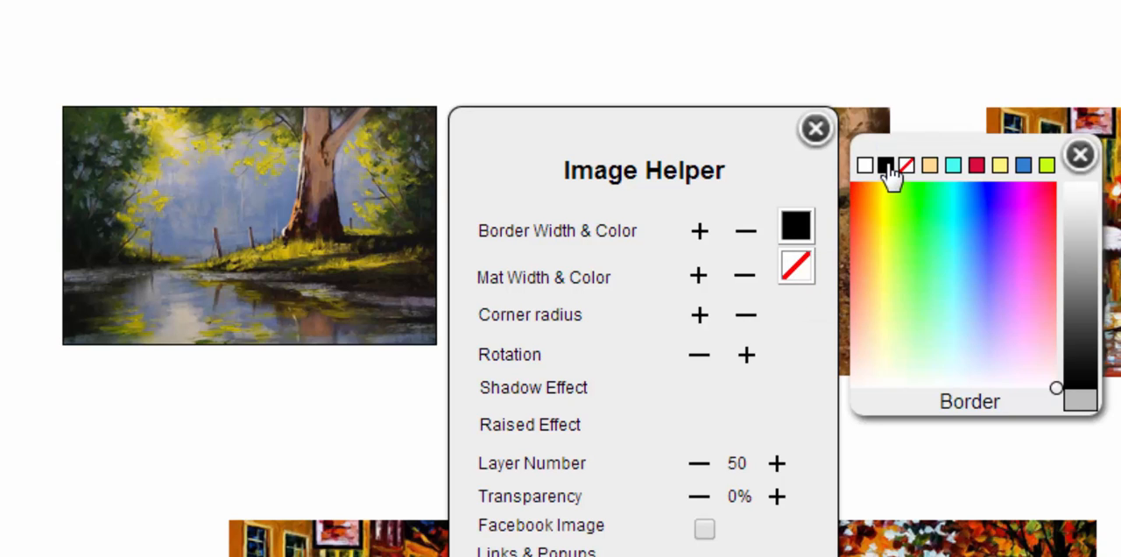
left_click(699, 232)
left_click(699, 233)
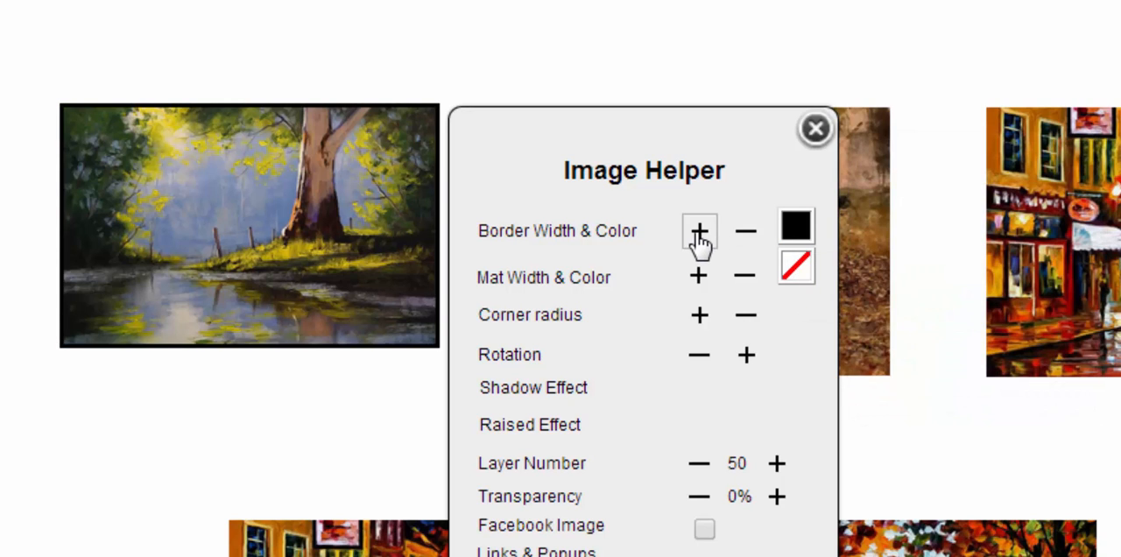
- Apply the shadow effect to the river and tree painting in the first row
left_click(526, 395)
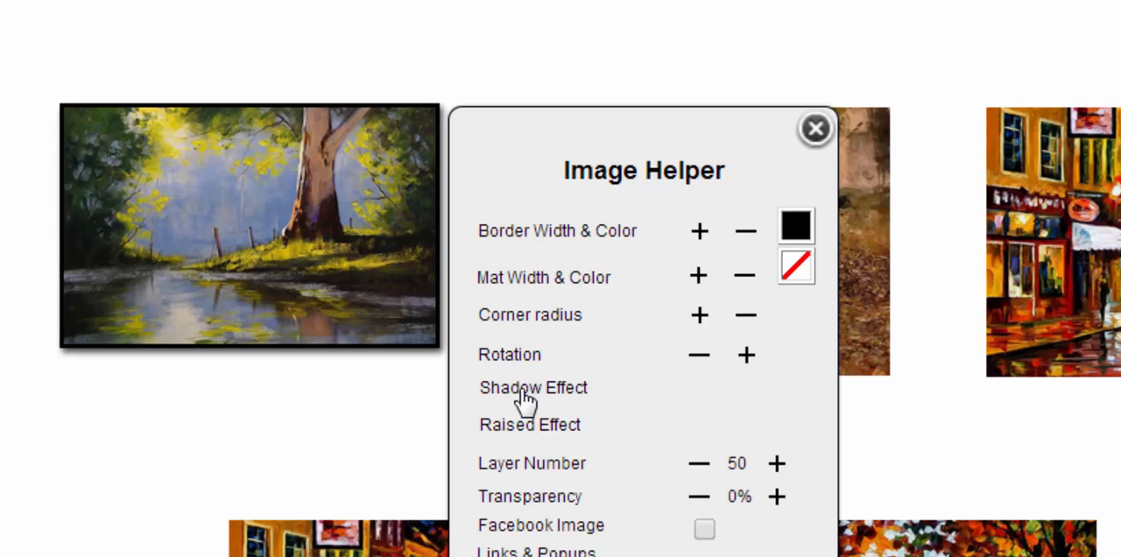
left_click(359, 417)
- Give the park bench painting in the first row a widened black border and the shadow effect
left_click(744, 136)
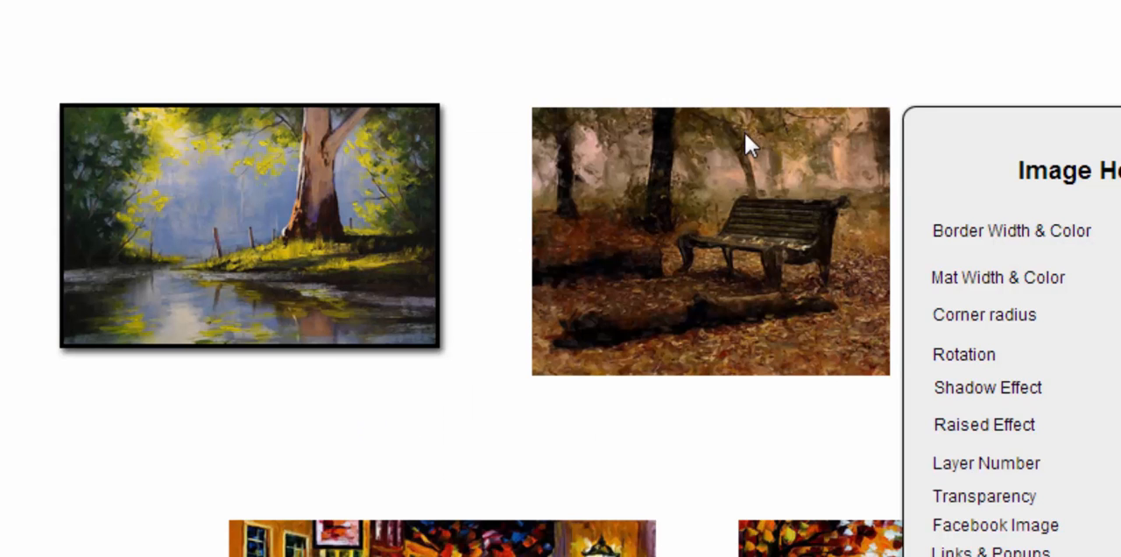
left_click(1046, 210)
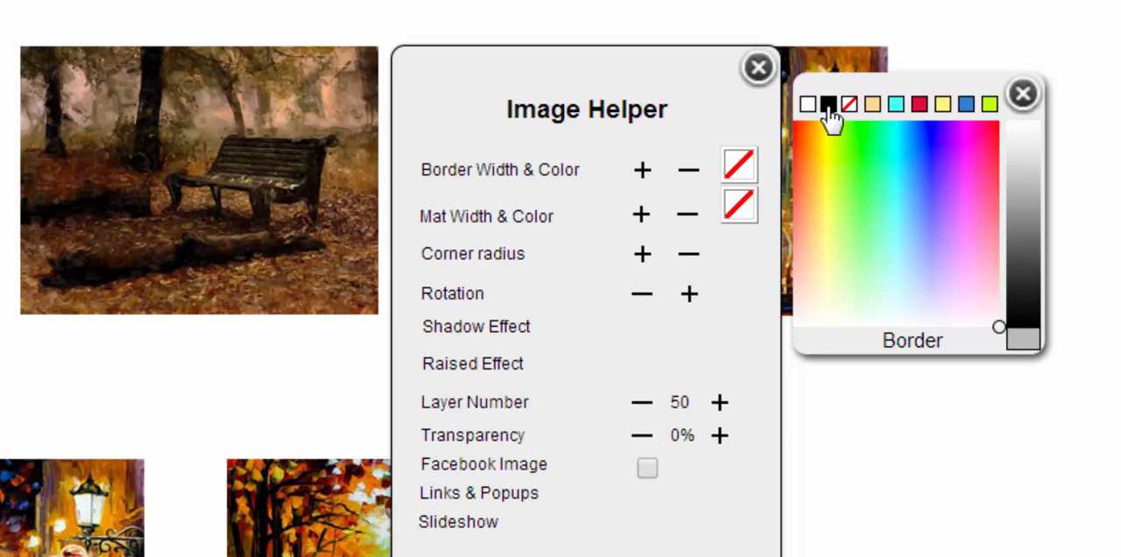
left_click(828, 106)
left_click(640, 170)
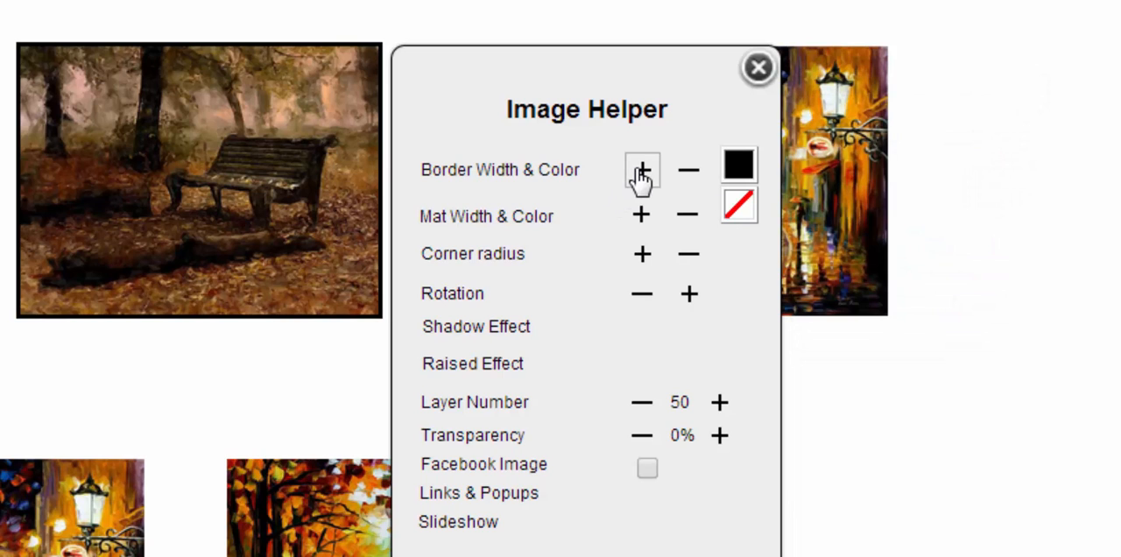
left_click(516, 337)
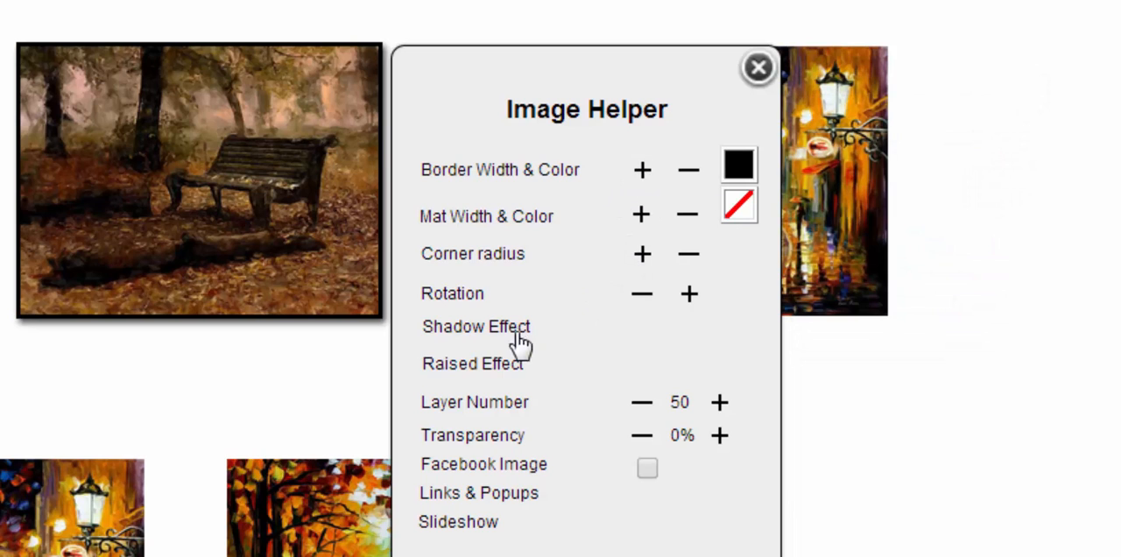
left_click(1091, 325)
- Give the lamplit street painting in the first row a widened black border and the shadow effect
left_click(542, 226)
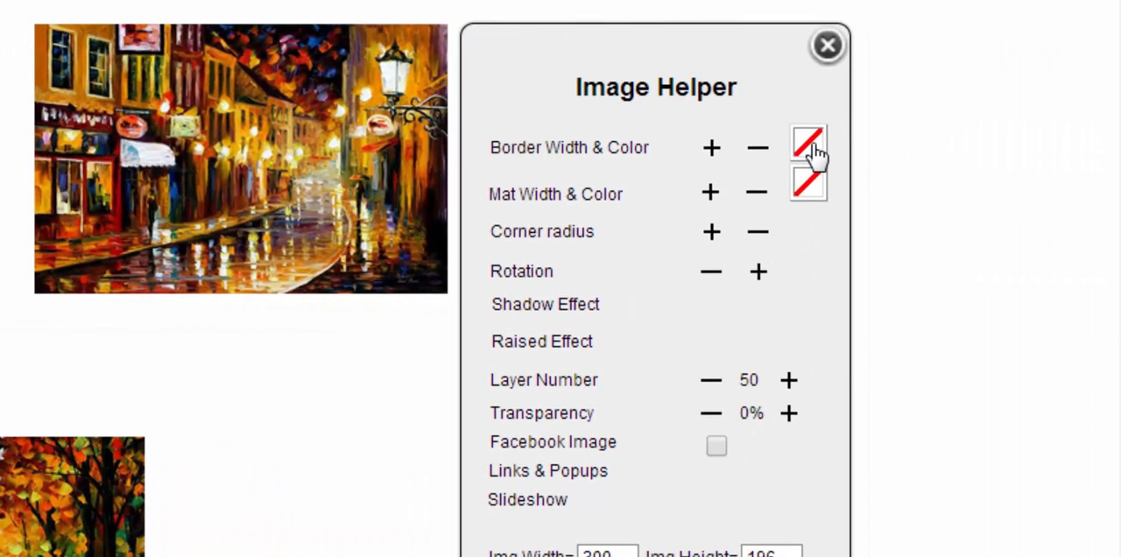
left_click(984, 151)
left_click(897, 82)
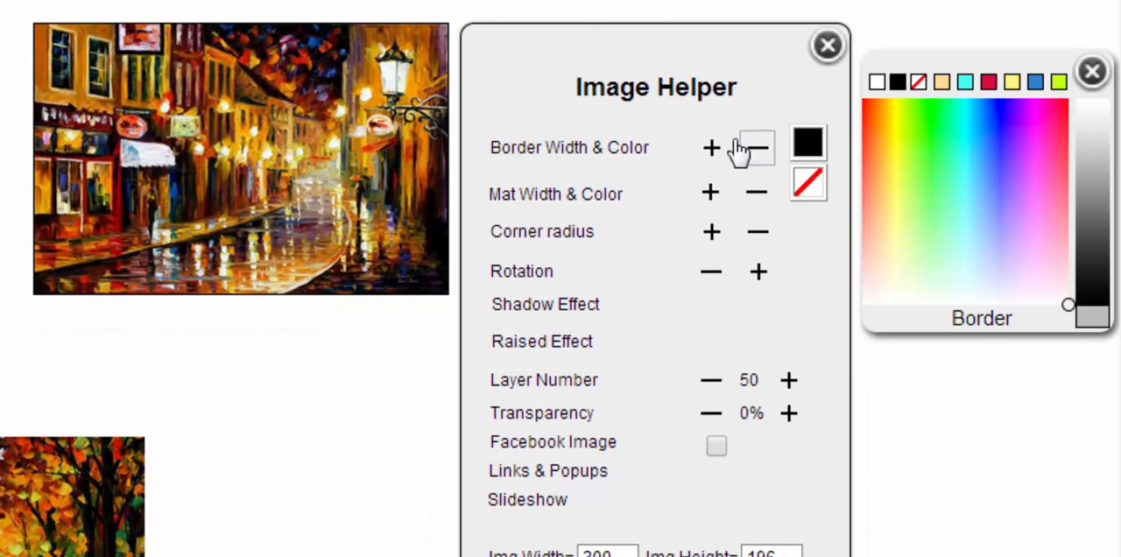
left_click(709, 148)
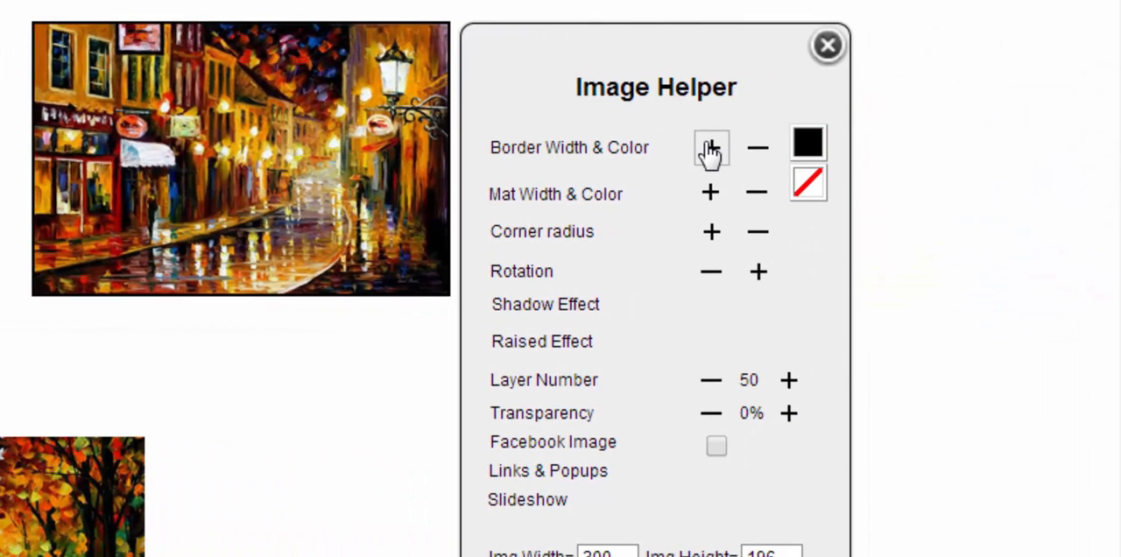
left_click(550, 305)
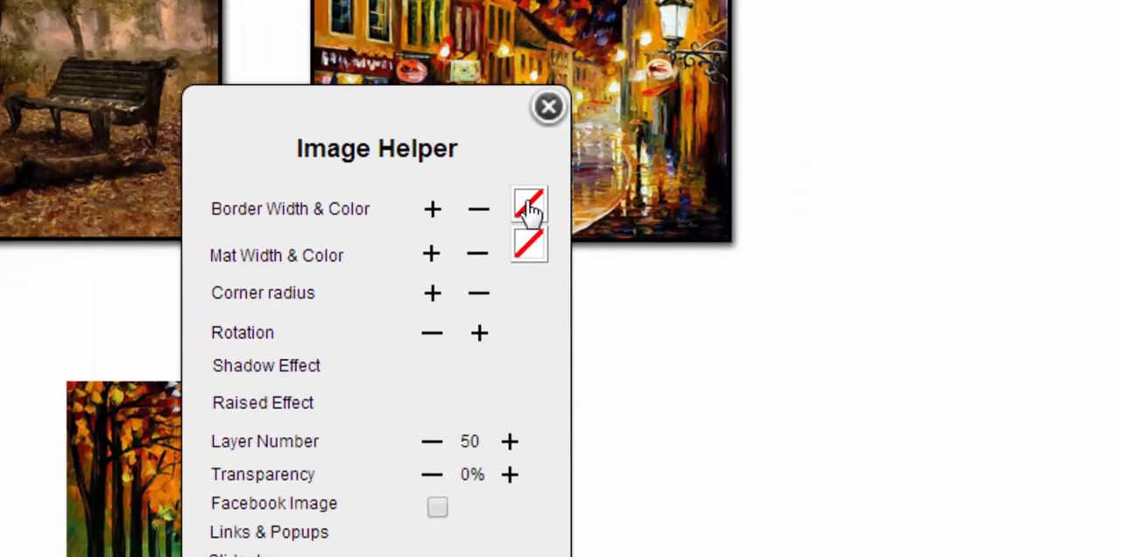
- Give the street painting in the second row a black border, increase its width and apply the shadow effect
left_click(530, 211)
left_click(992, 97)
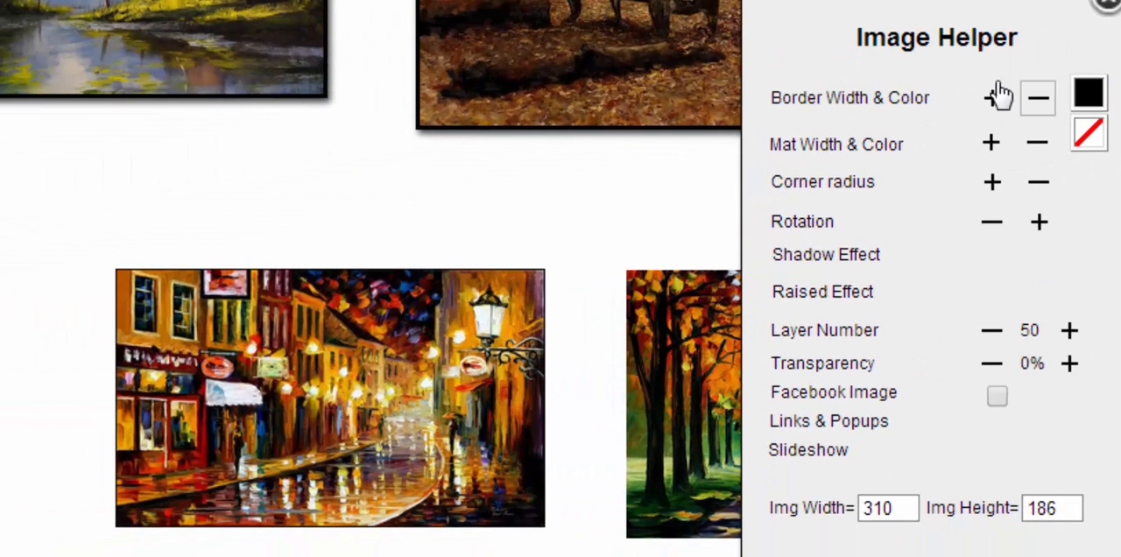
left_click(991, 97)
left_click(992, 97)
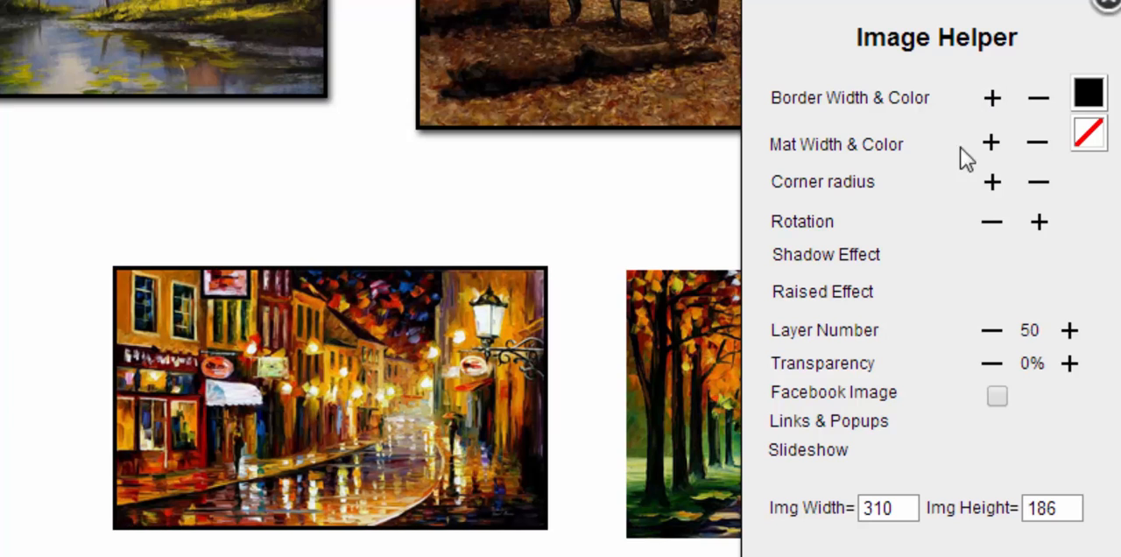
left_click(856, 256)
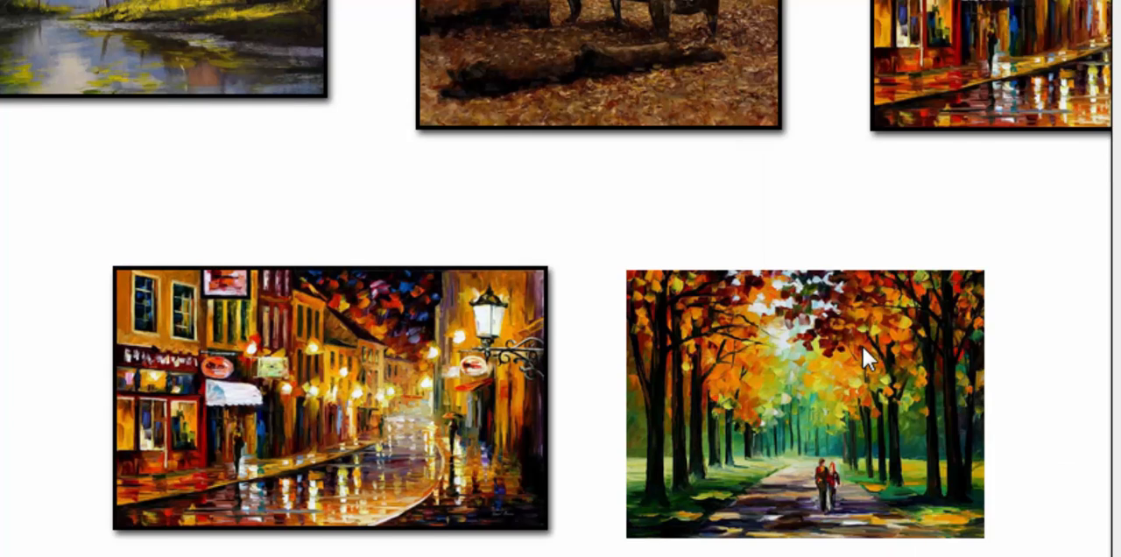
- Give the autumn path painting in the second row a black border and the shadow effect
left_click(863, 347)
left_click(787, 234)
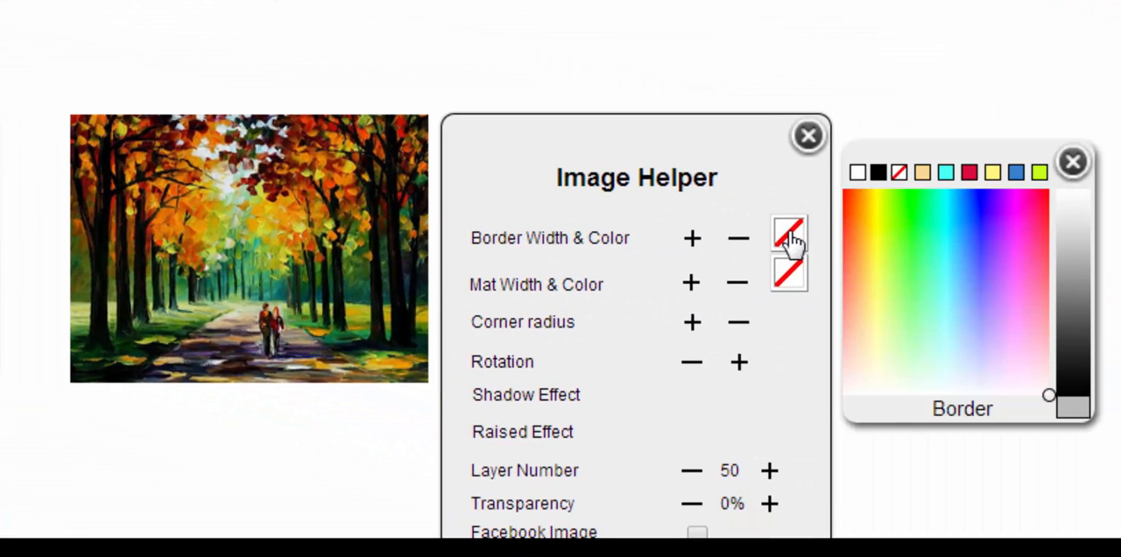
left_click(878, 173)
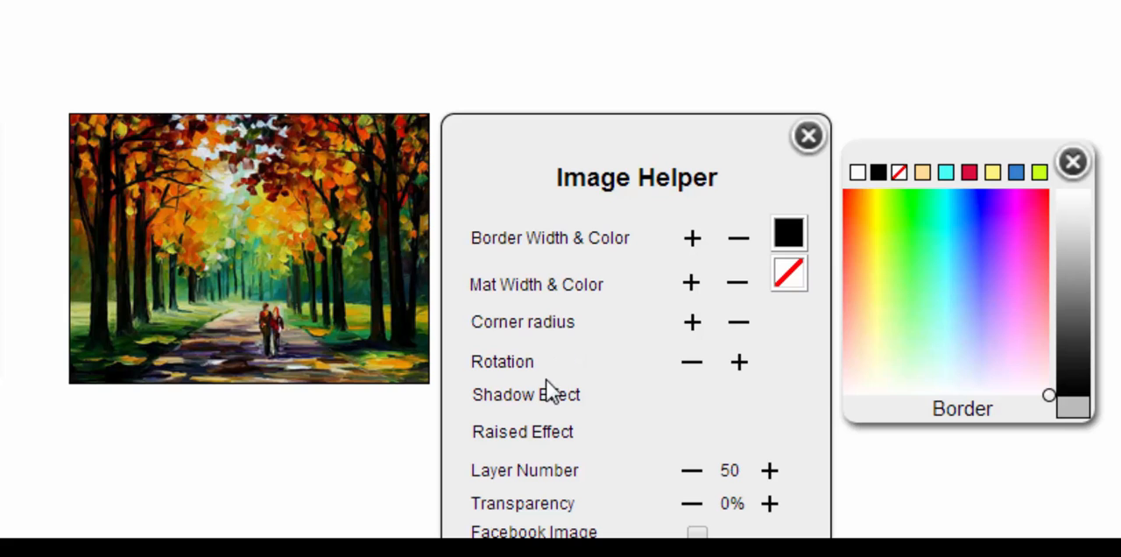
left_click(546, 395)
left_click(807, 136)
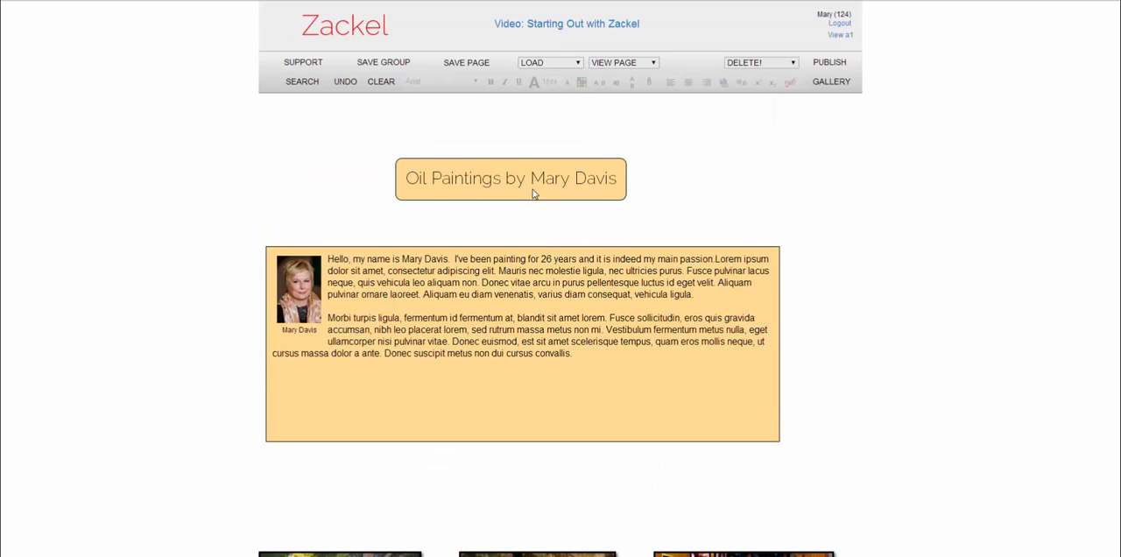
- Set the page title box's background to black and its font color to white
left_click(533, 193)
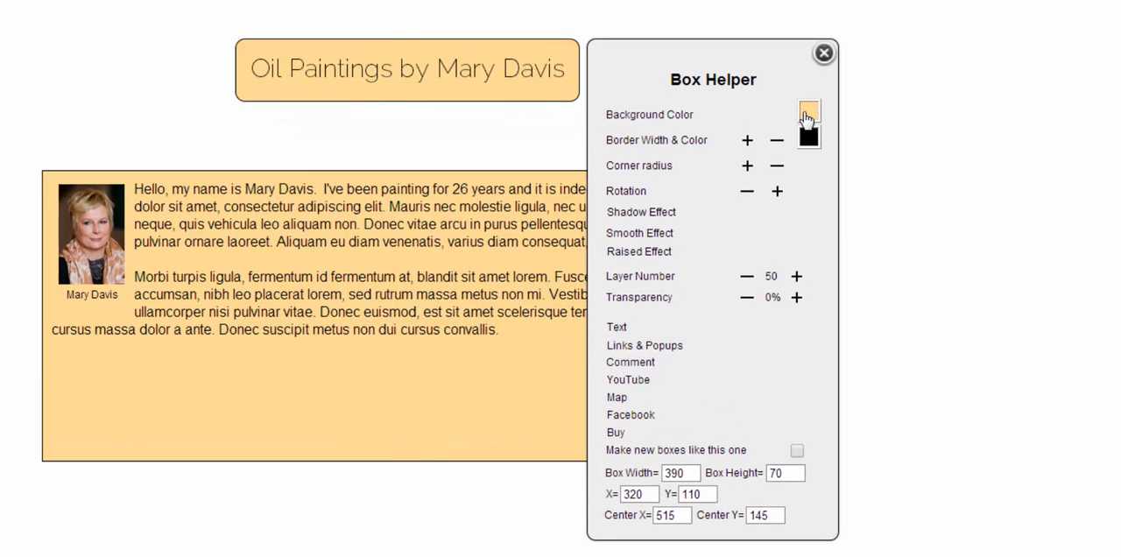
left_click(798, 143)
left_click(867, 78)
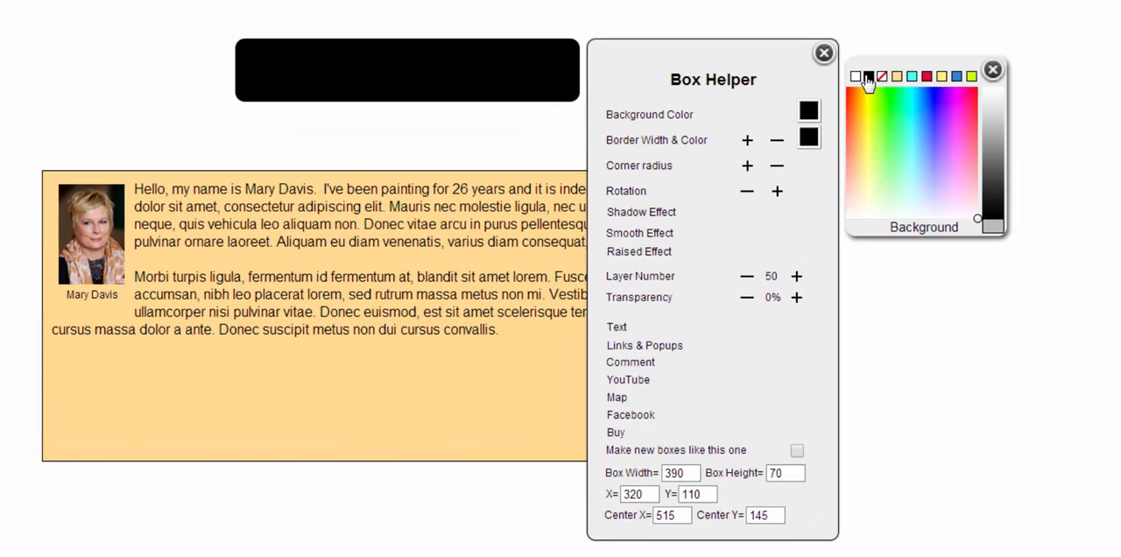
left_click(617, 327)
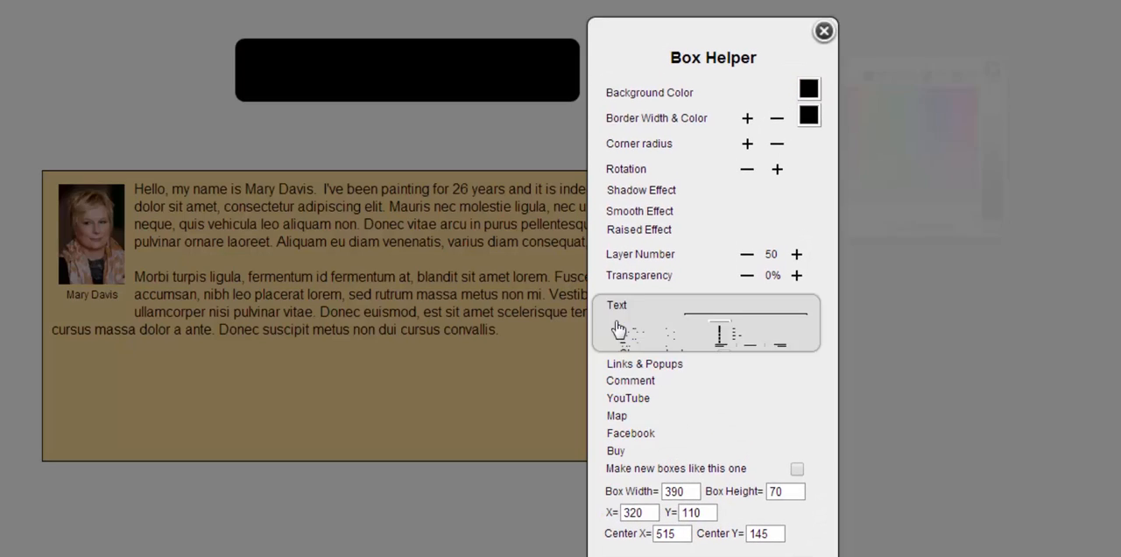
left_click(718, 140)
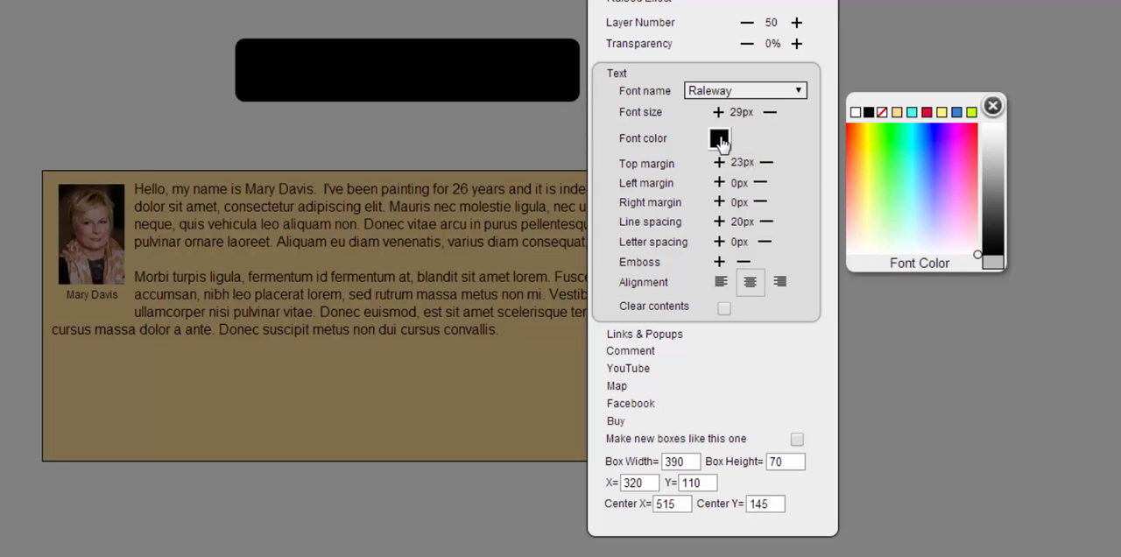
left_click(855, 114)
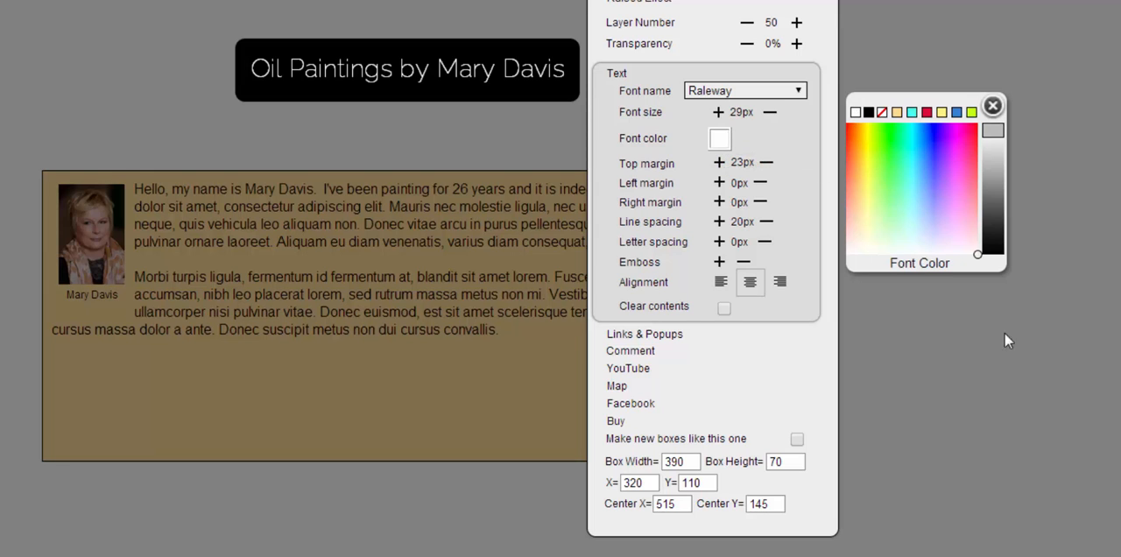
left_click(1087, 341)
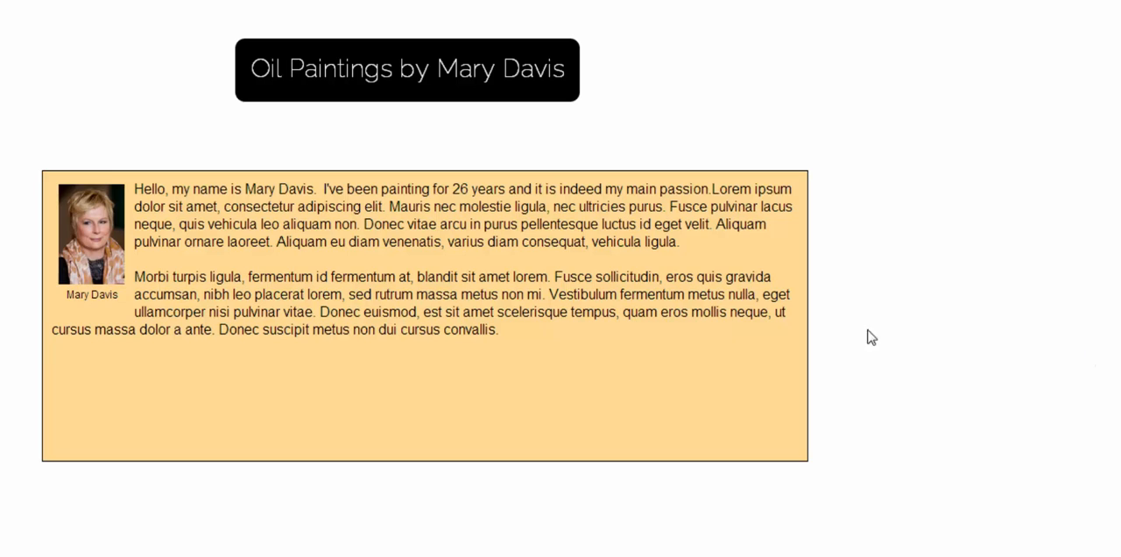
- Lighten the title box's background to dark grey and store that shade in place of the turquoise palette swatch
left_click(512, 94)
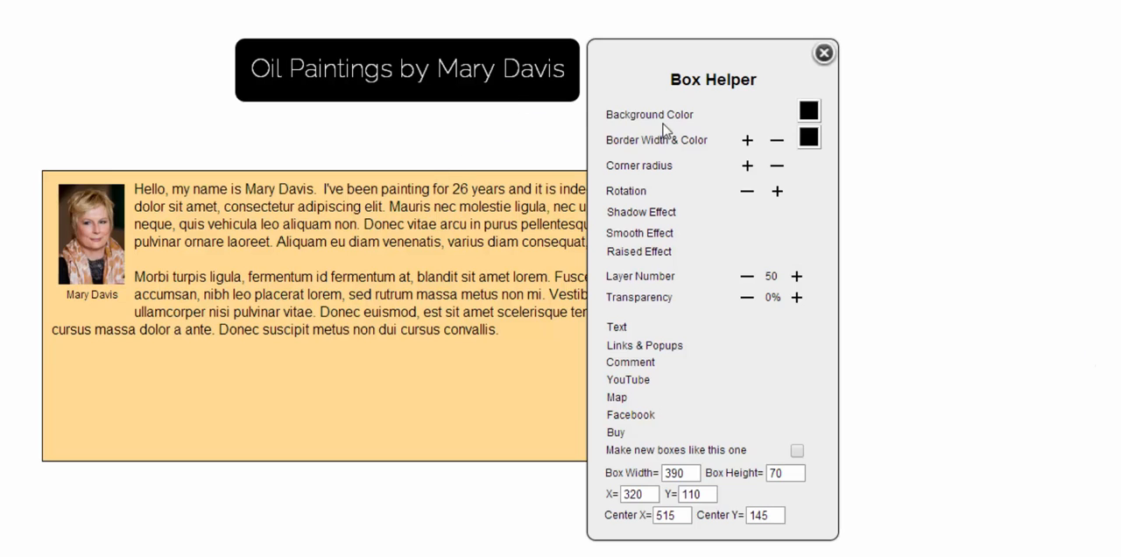
left_click(810, 111)
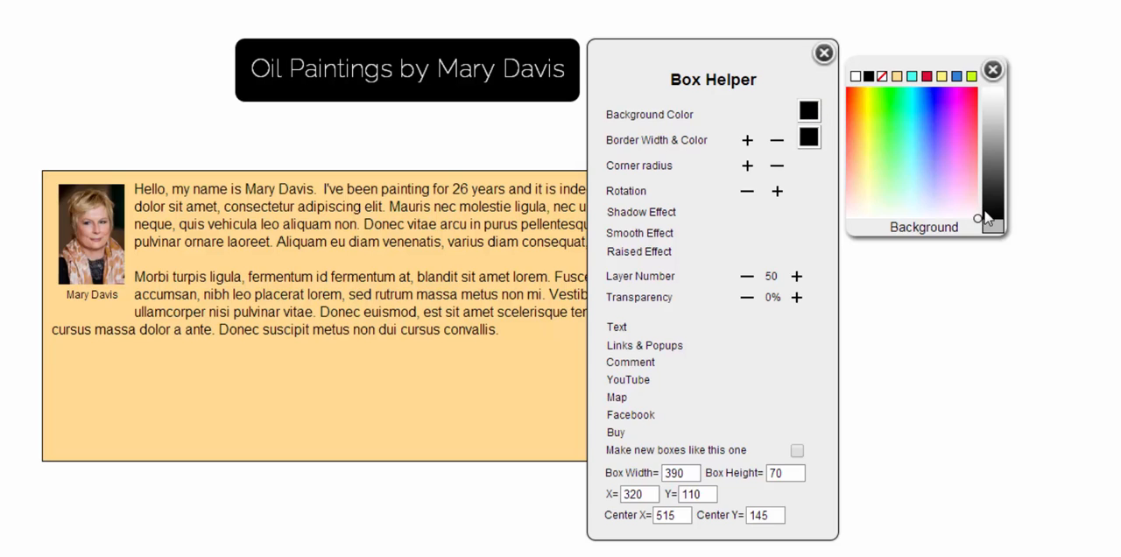
left_click_drag(992, 227, 986, 201)
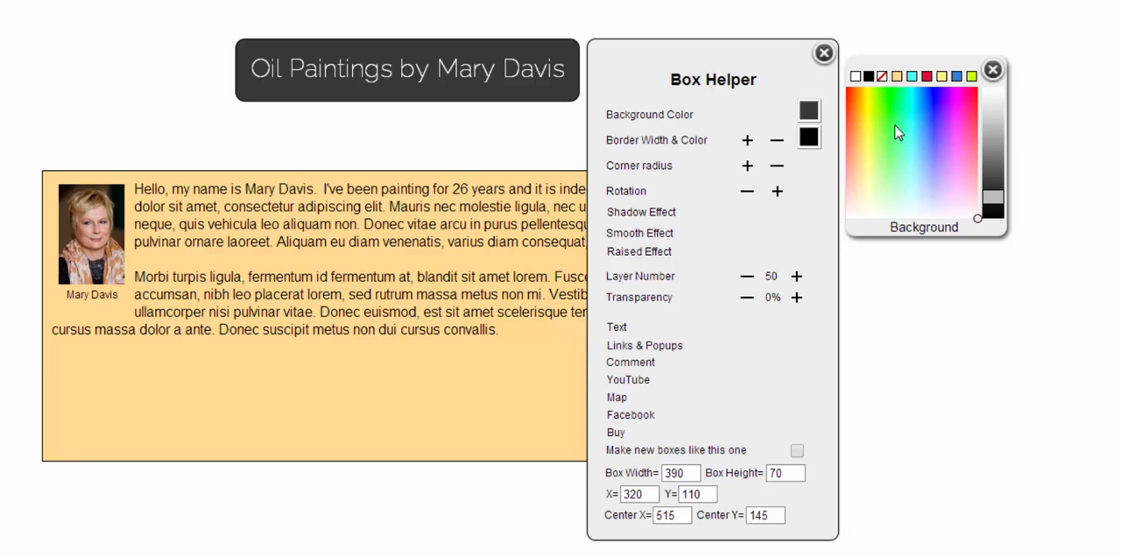
right_click(913, 77)
key("Escape")
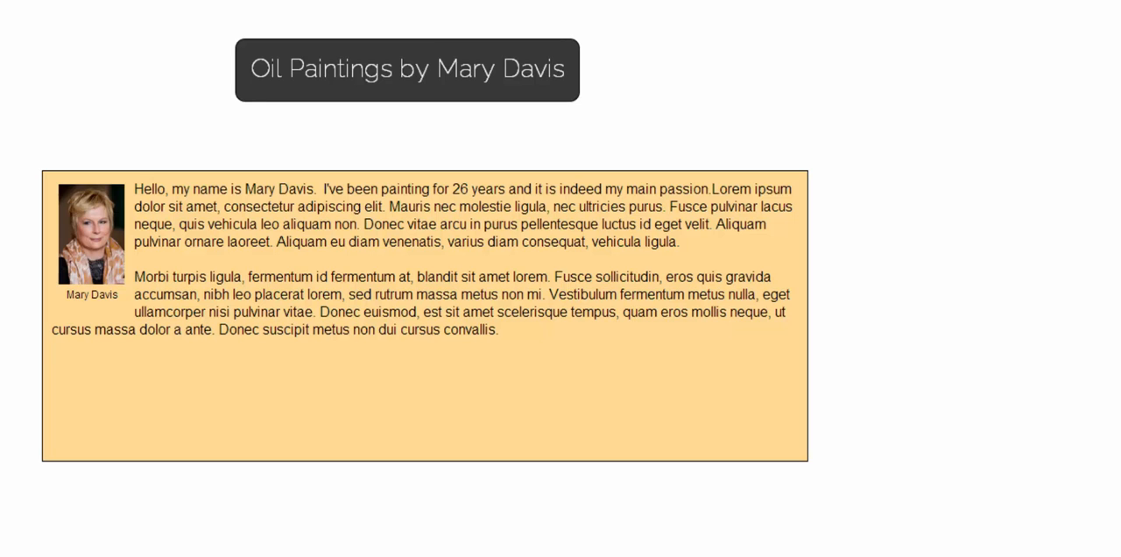
- Give the introduction text box the stored dark grey background and a white font color
left_click(490, 359)
left_click(888, 249)
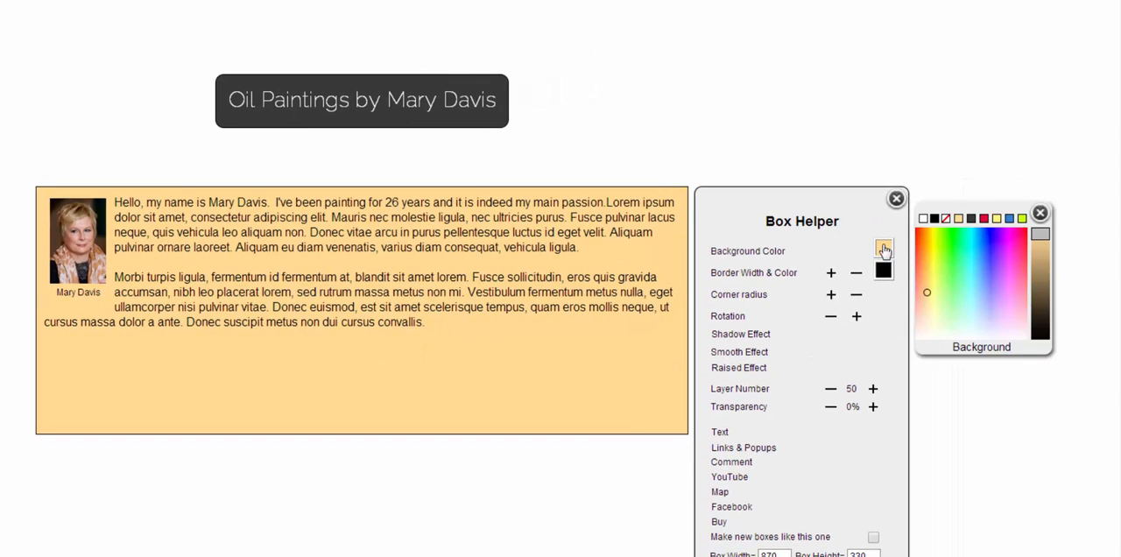
left_click(969, 220)
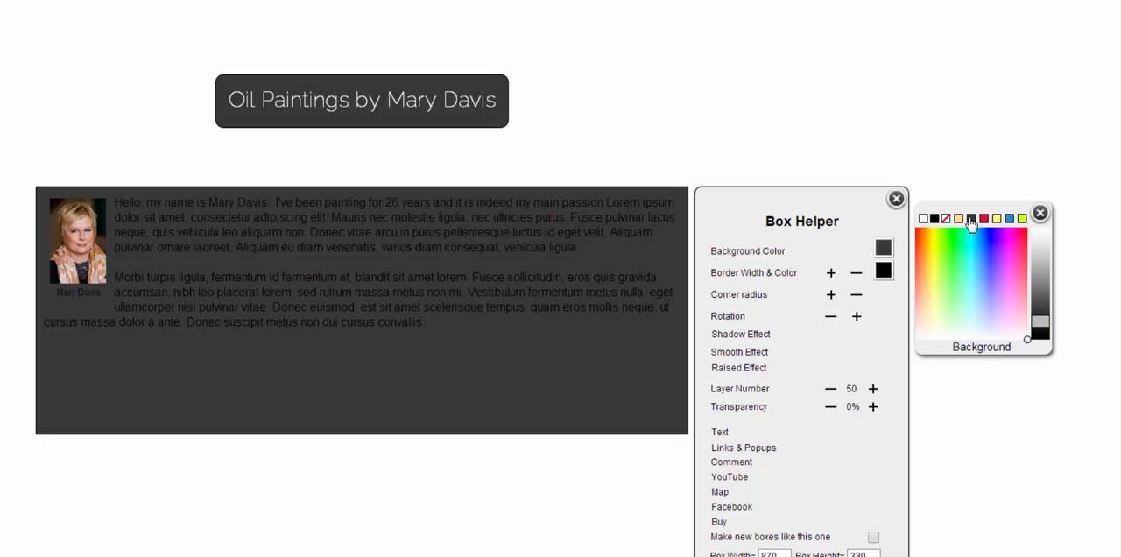
left_click(728, 435)
left_click(807, 271)
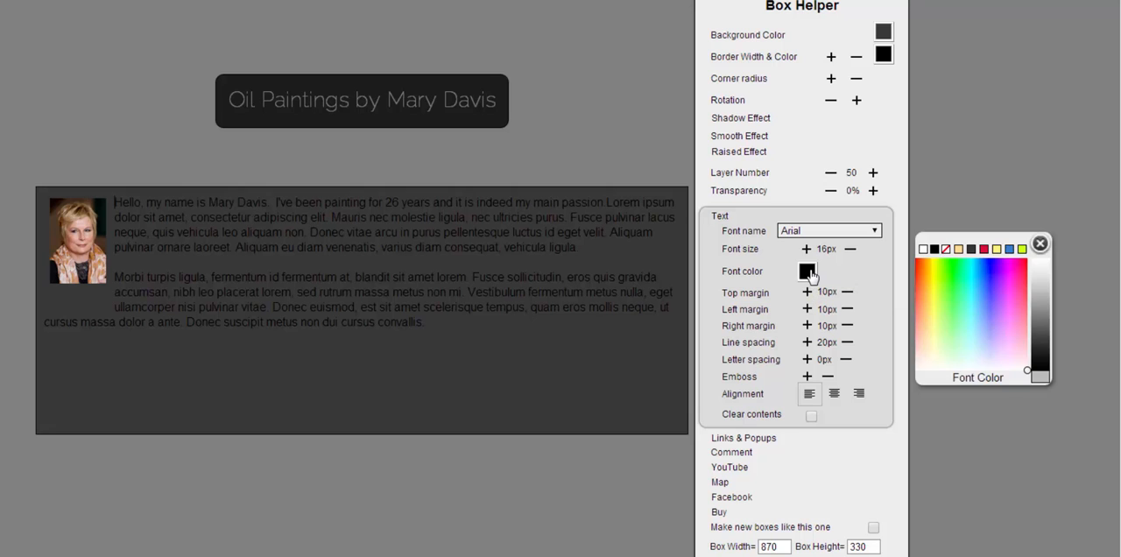
left_click(922, 249)
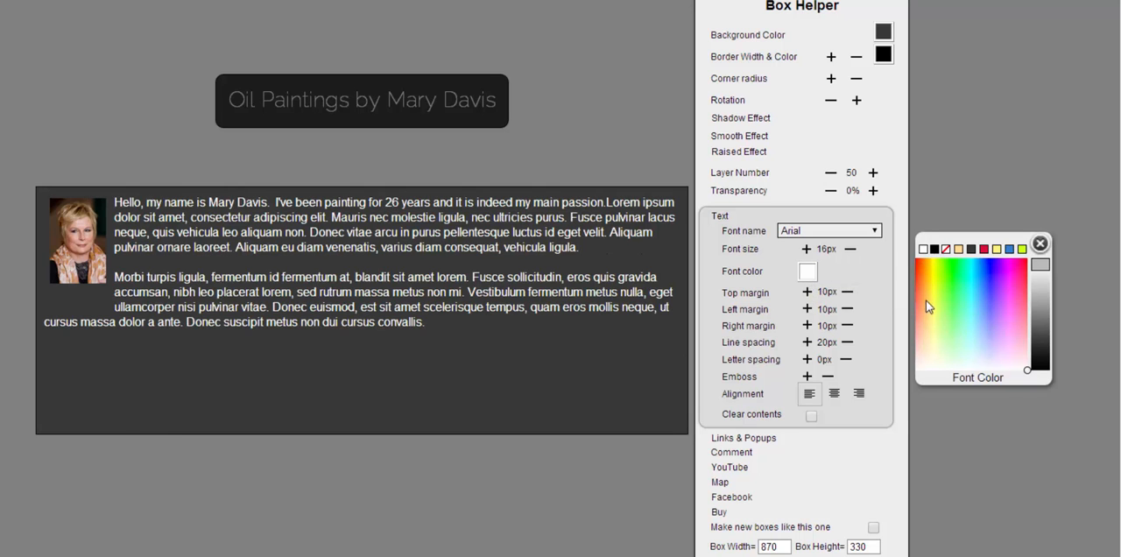
left_click(1027, 151)
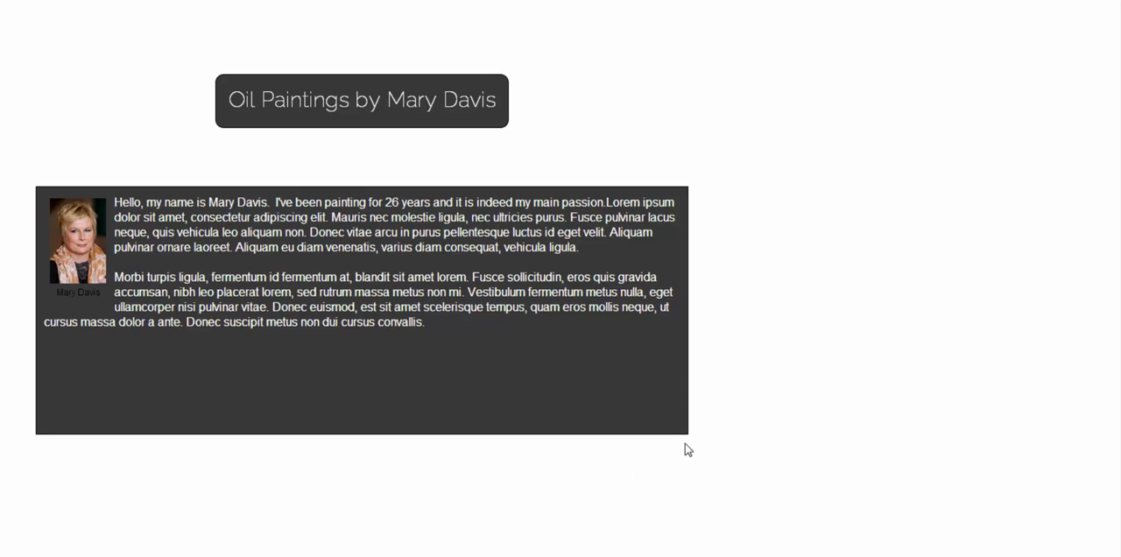
- Shorten the introduction box to end just below its text and apply the shadow effect to the title and introduction boxes
left_click_drag(688, 433, 697, 356)
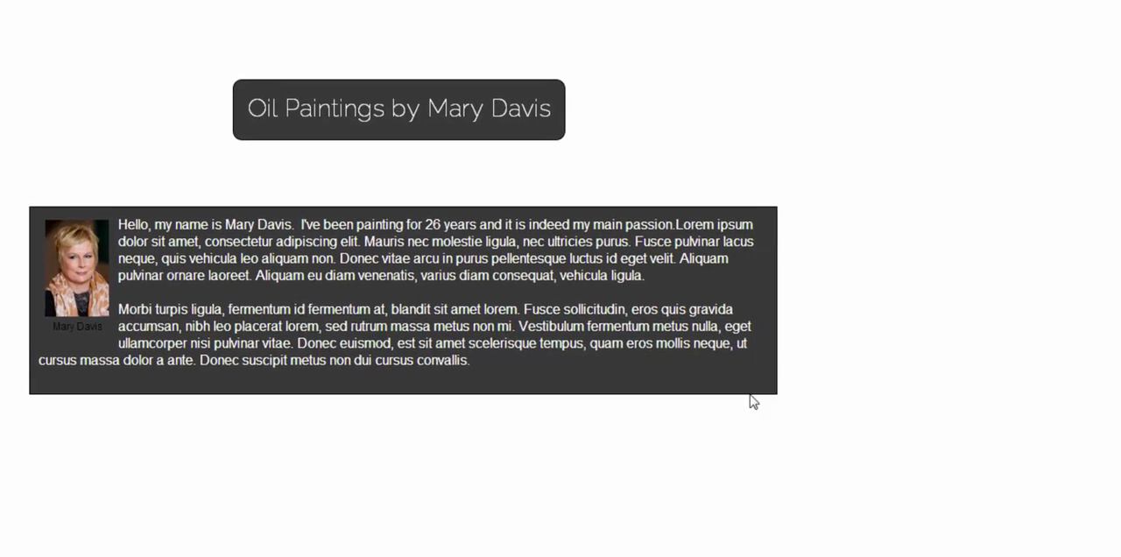
left_click(602, 152)
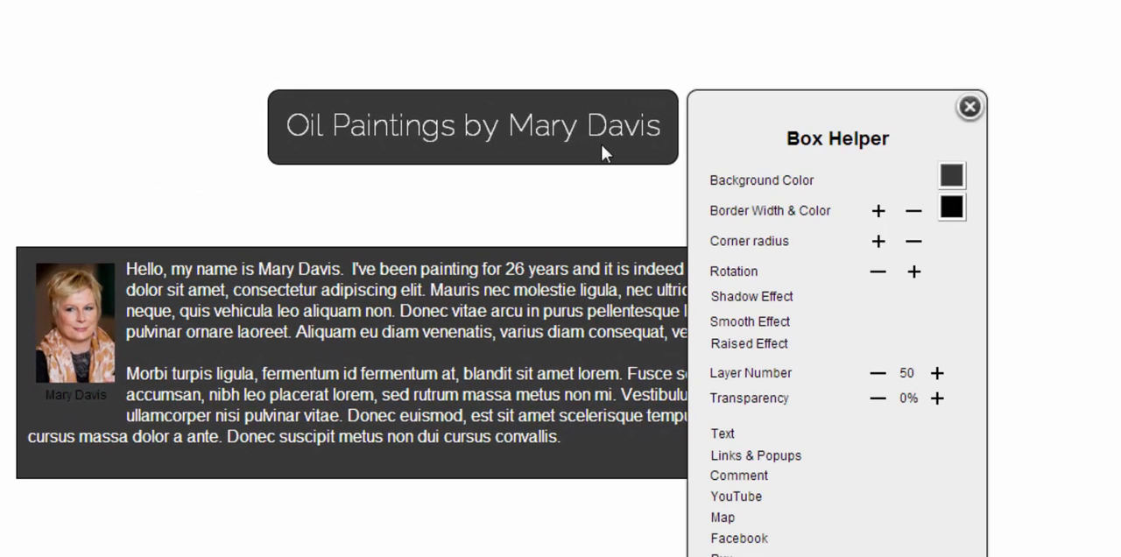
left_click(744, 299)
left_click(813, 338)
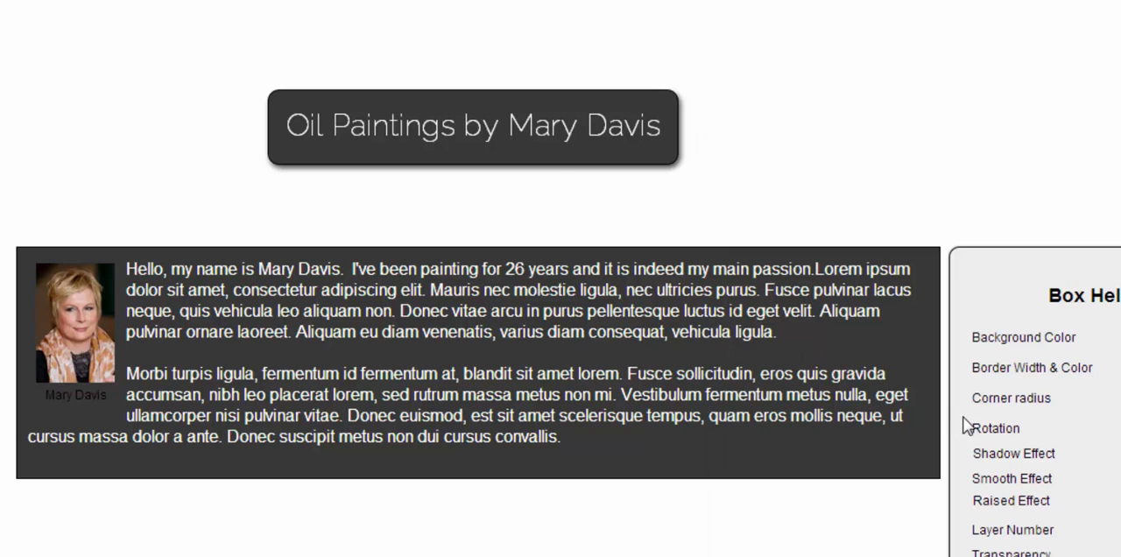
left_click(1006, 454)
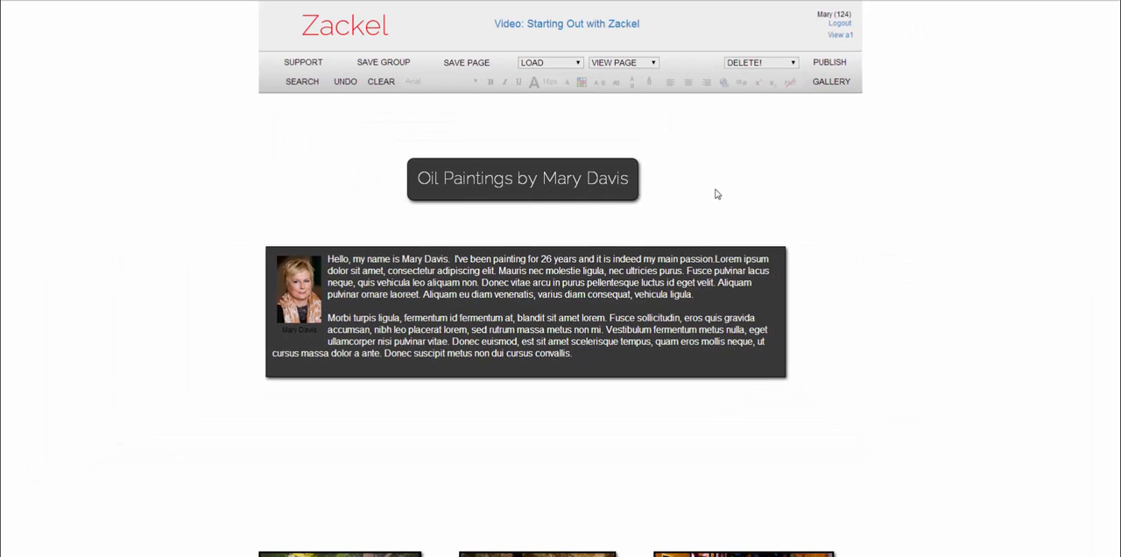
- Set the canvas background color to a medium purple chosen from the color spectrum
left_click(817, 155)
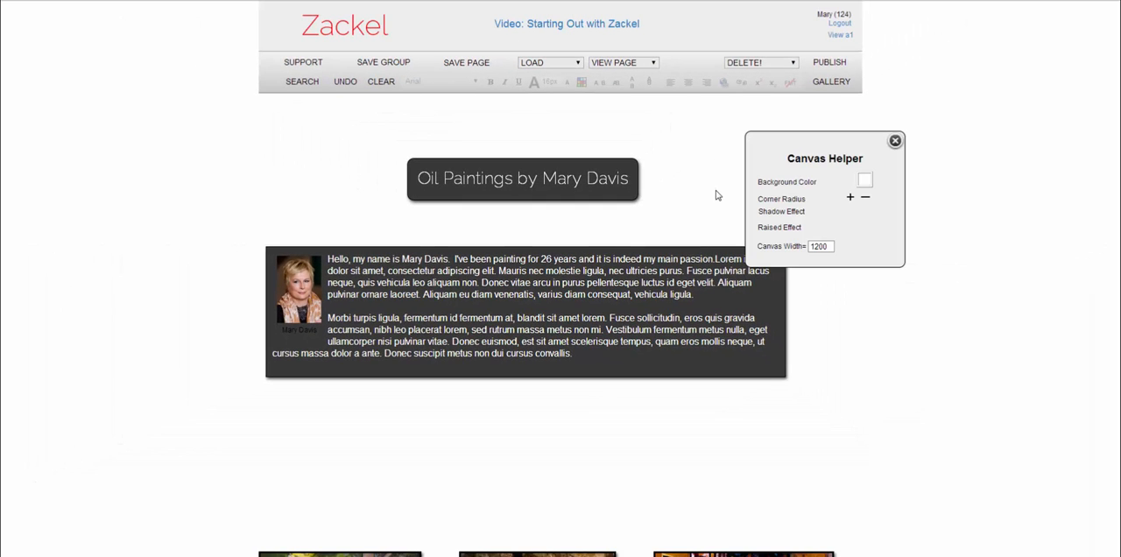
left_click(864, 182)
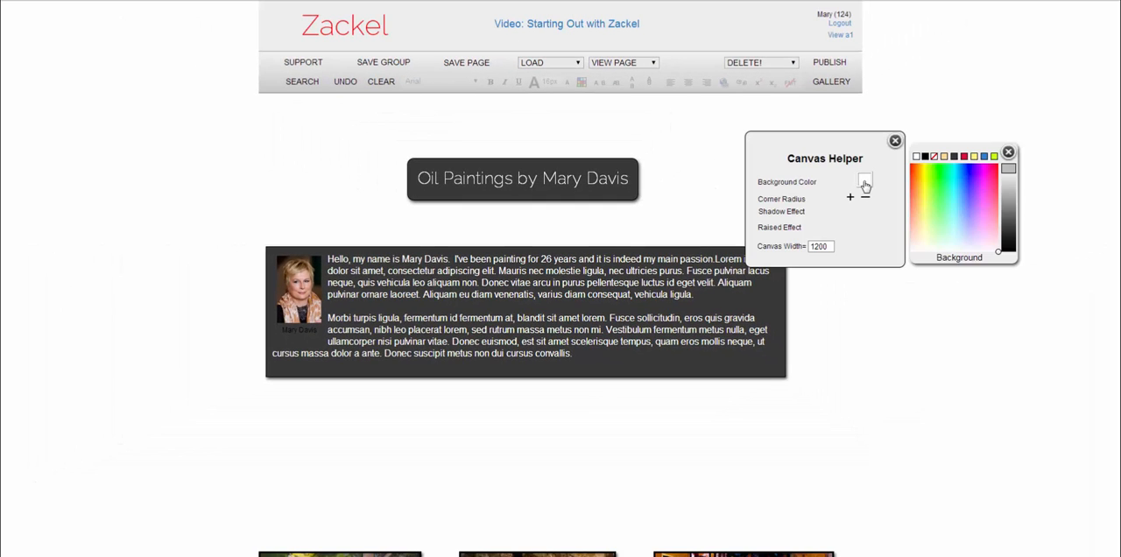
left_click(960, 206)
left_click_drag(959, 217, 972, 200)
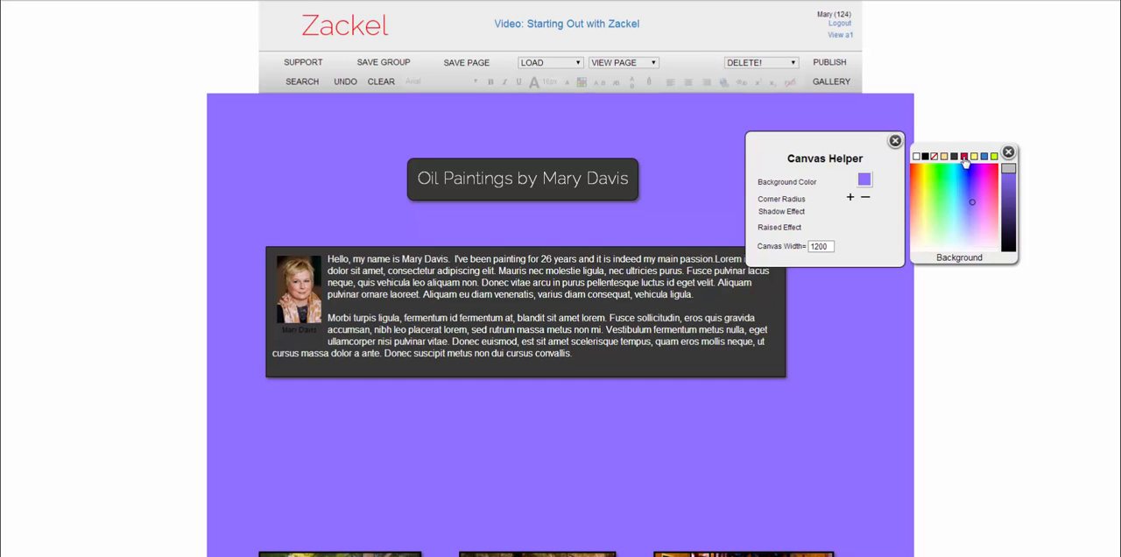
left_click(1002, 391)
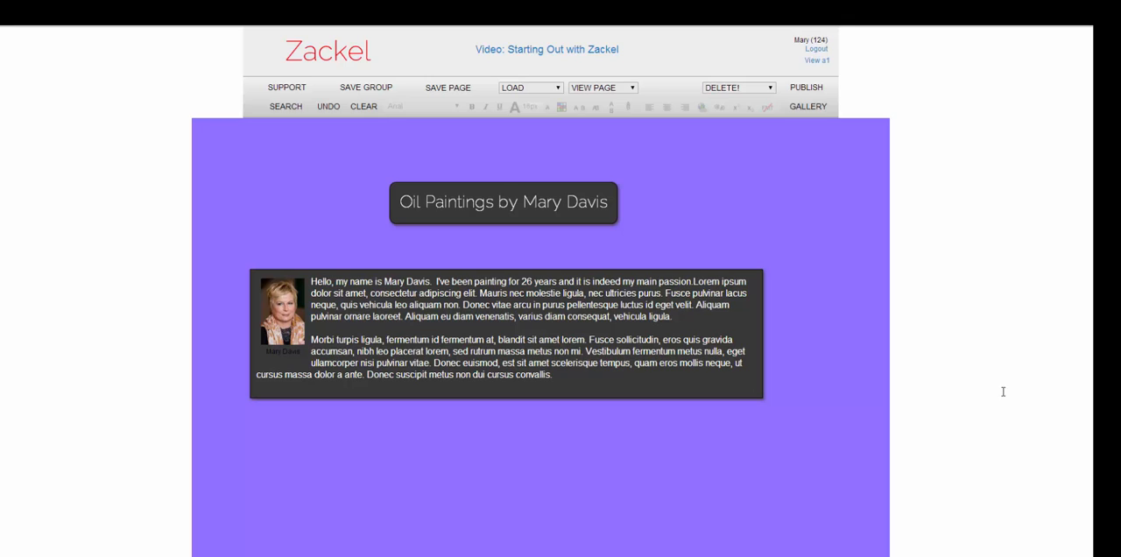
- Give the page wings on both sides of the canvas the same purple background using the stored palette swatch
left_click(52, 244)
left_click(144, 278)
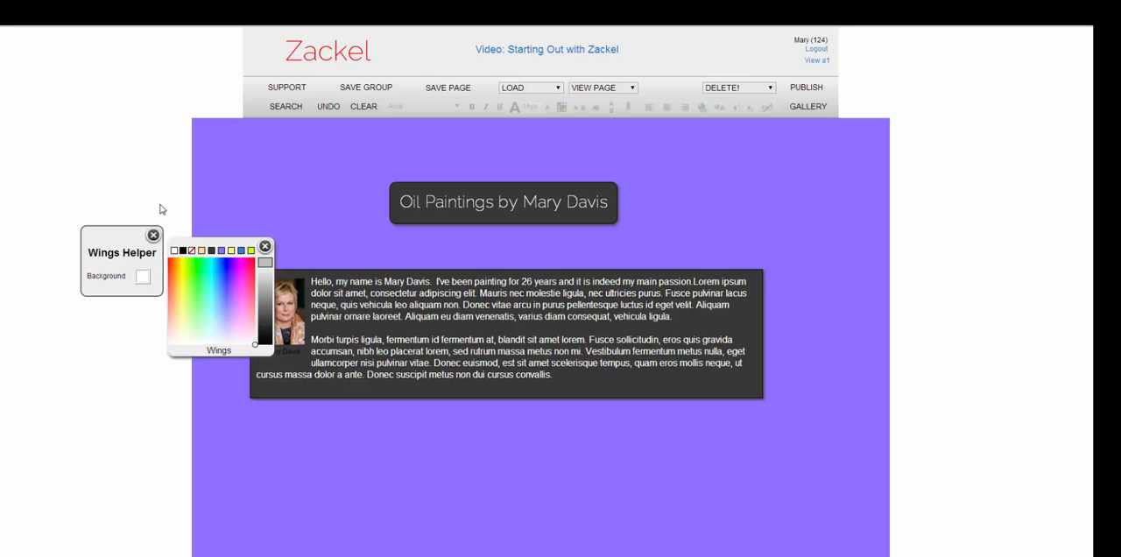
left_click(221, 251)
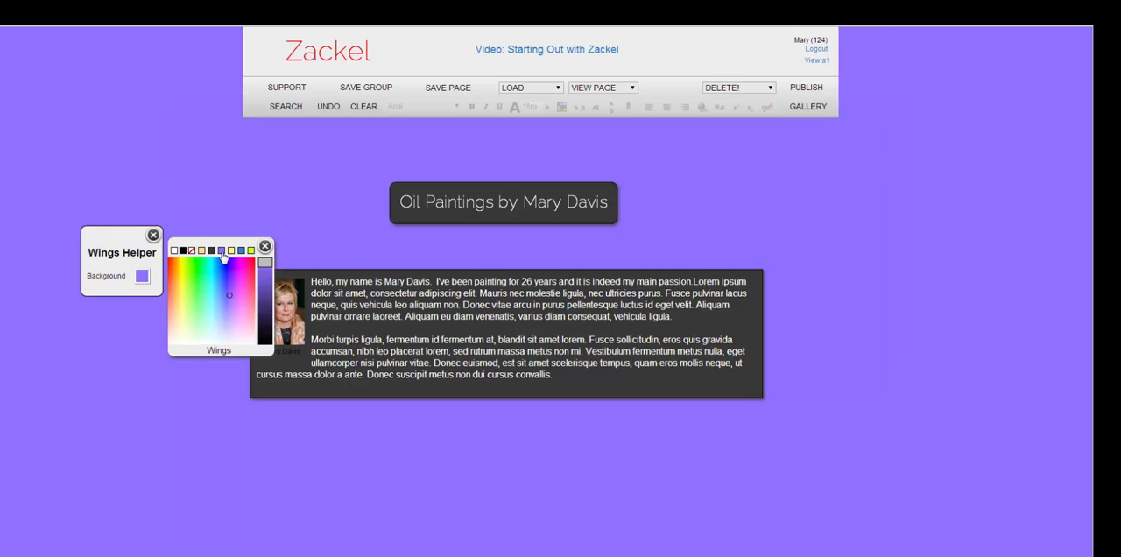
left_click(1059, 222)
scroll(1035, 279, "down", 3)
scroll(873, 247, "up", 1)
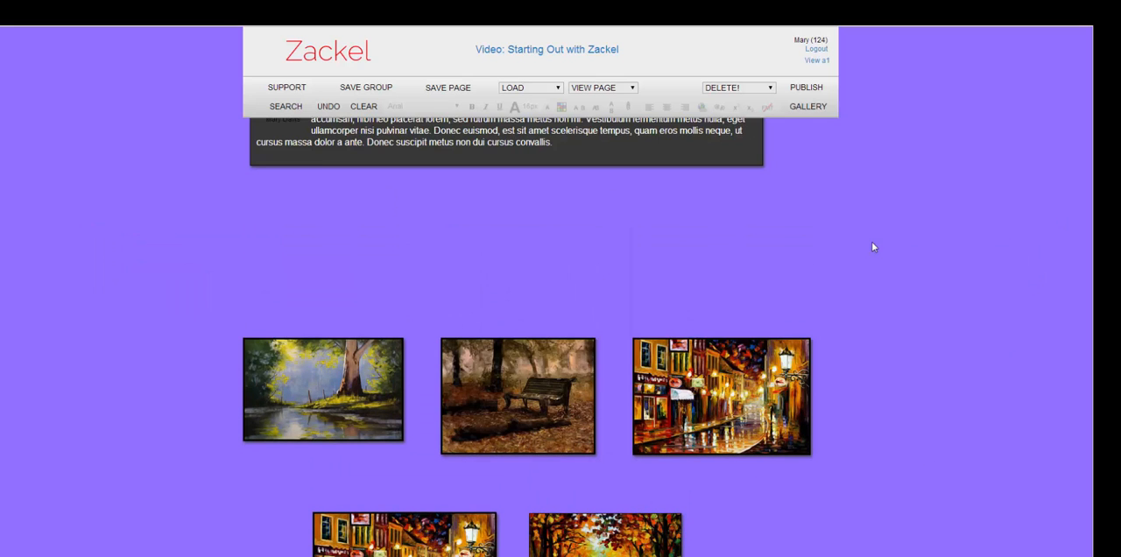
scroll(873, 247, "up", 1)
scroll(909, 320, "down", 3)
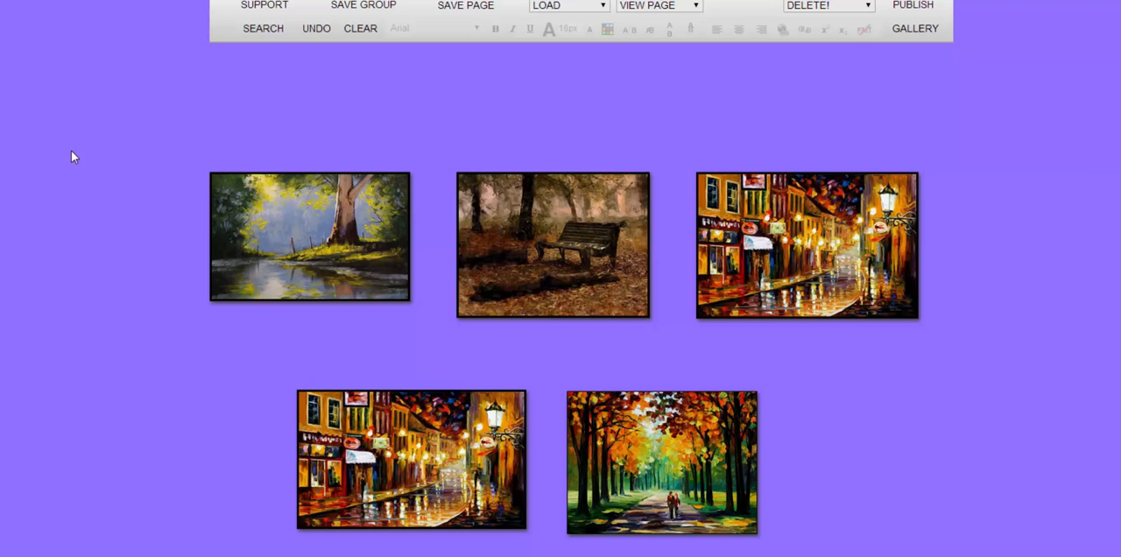
- Select all five paintings as a group and move them up closer to the introduction box, slightly to the left
left_click_drag(175, 149, 970, 554)
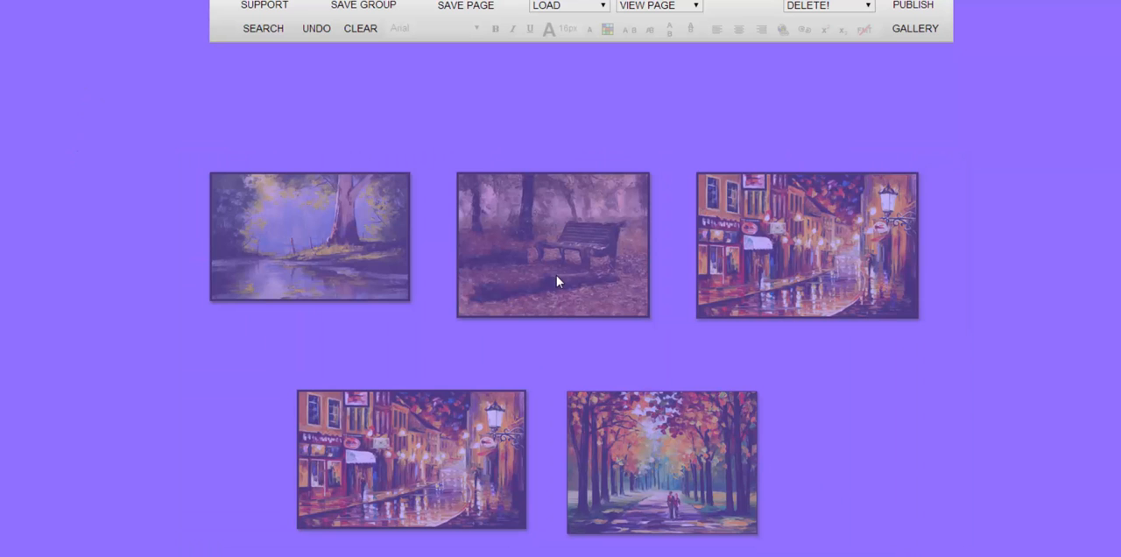
scroll(571, 352, "up", 1)
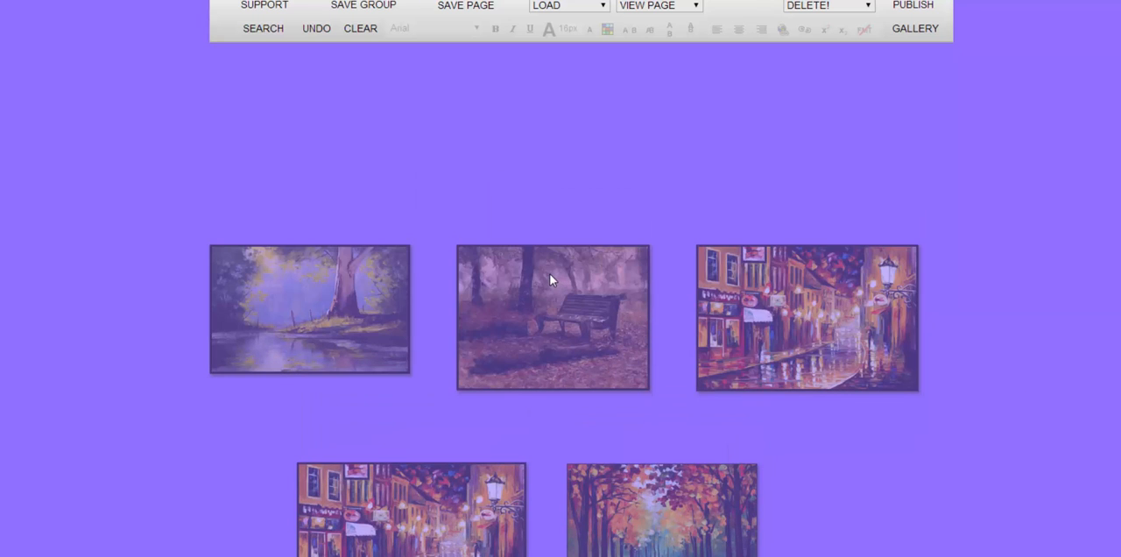
left_click_drag(549, 273, 549, 117)
left_click_drag(566, 319, 548, 339)
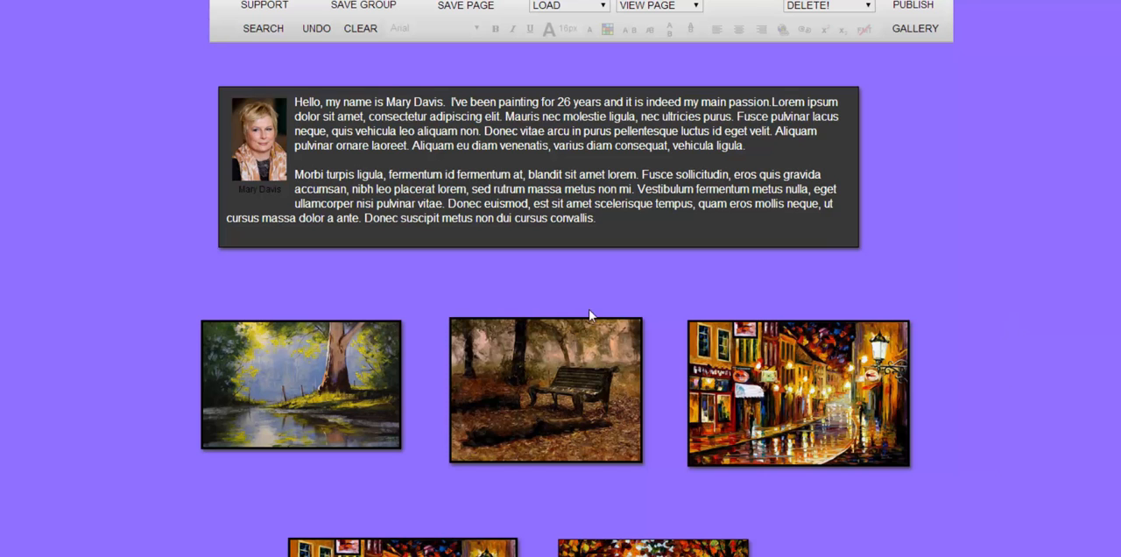
- Shift the introduction box and the title box to the right to centre them above the paintings
scroll(1041, 279, "up", 3)
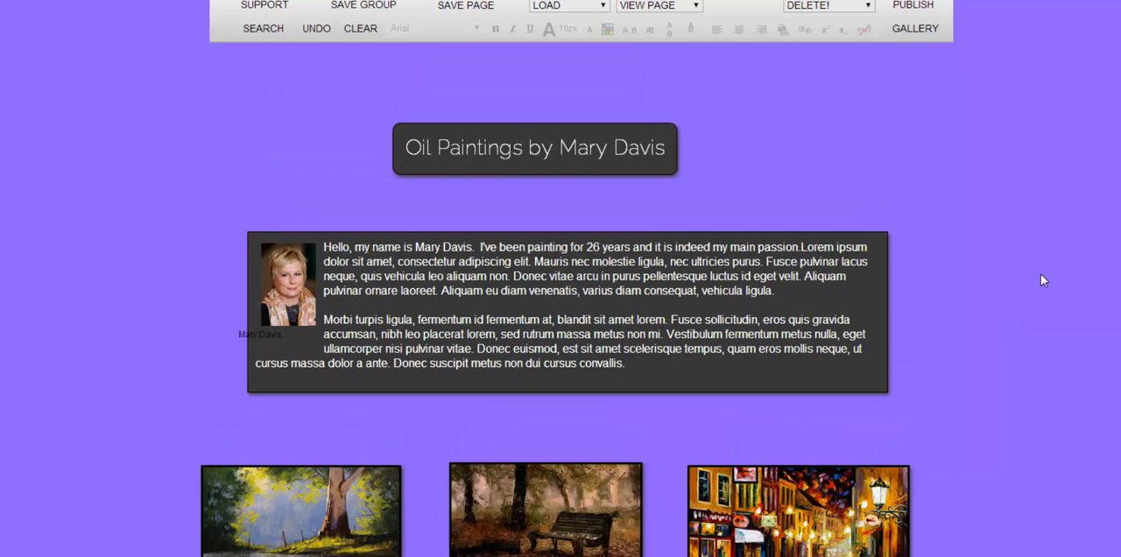
left_click_drag(549, 162, 610, 166)
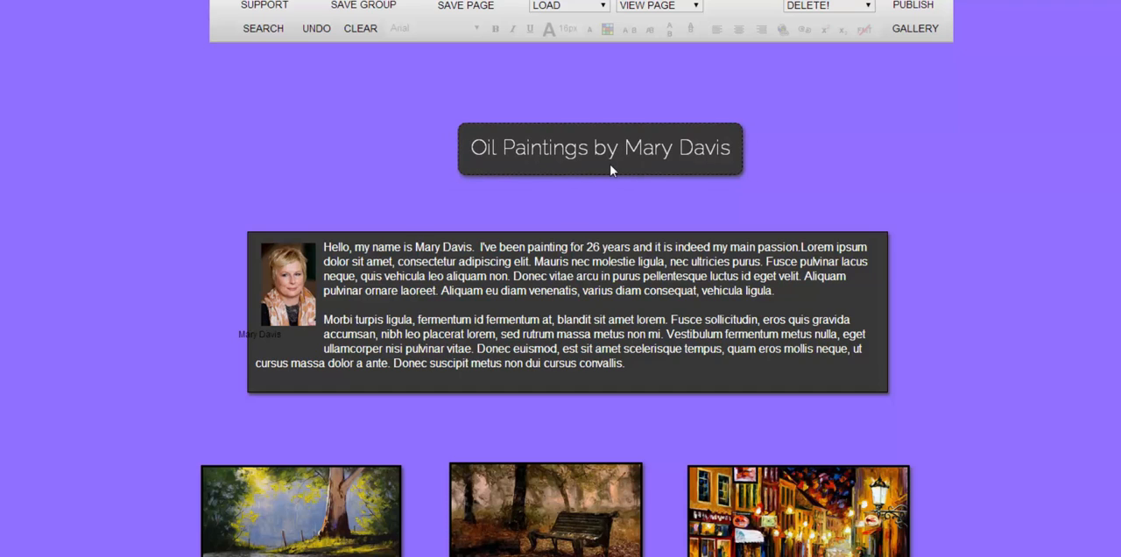
scroll(1052, 301, "down", 5)
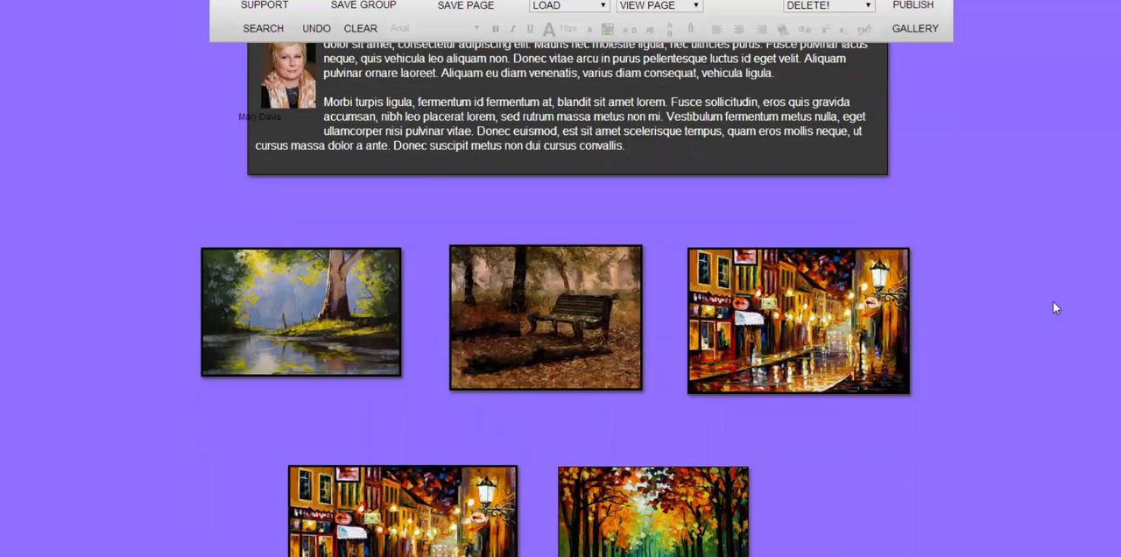
scroll(1005, 163, "up", 3)
- Publish the restyled page and open the published version of page a1
left_click(913, 5)
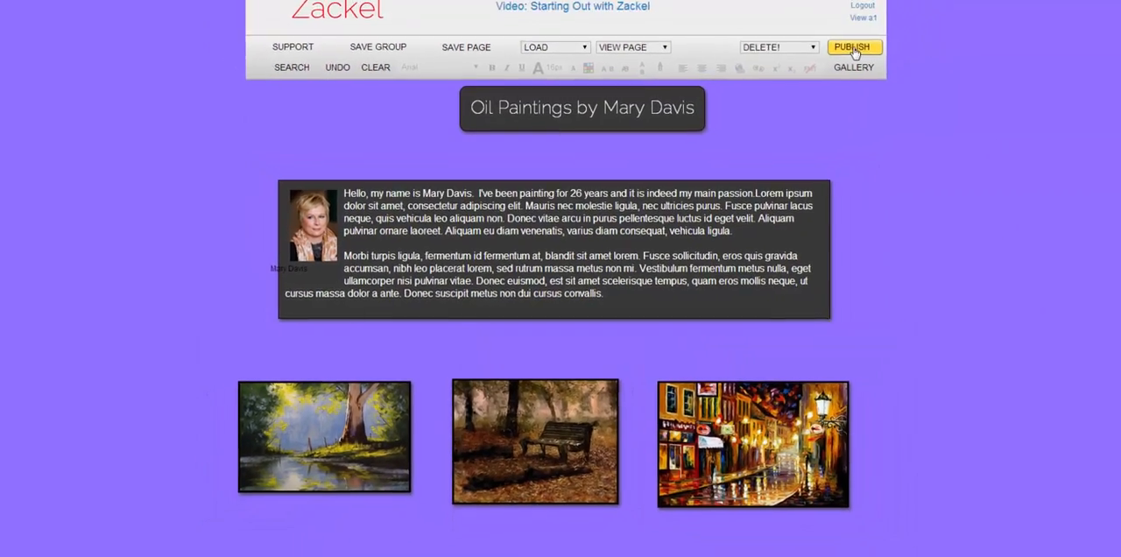
left_click(585, 75)
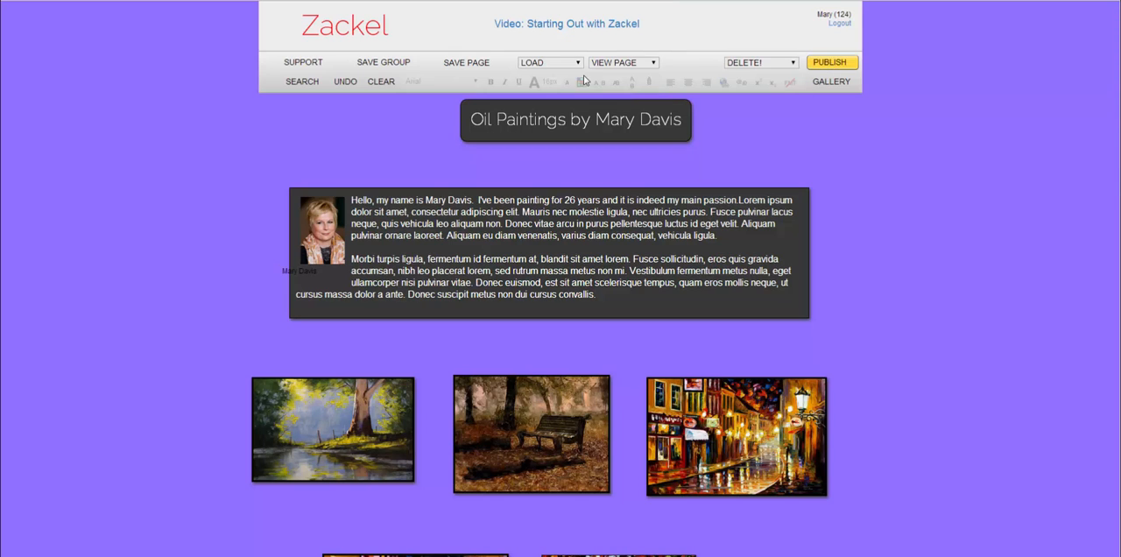
left_click(839, 35)
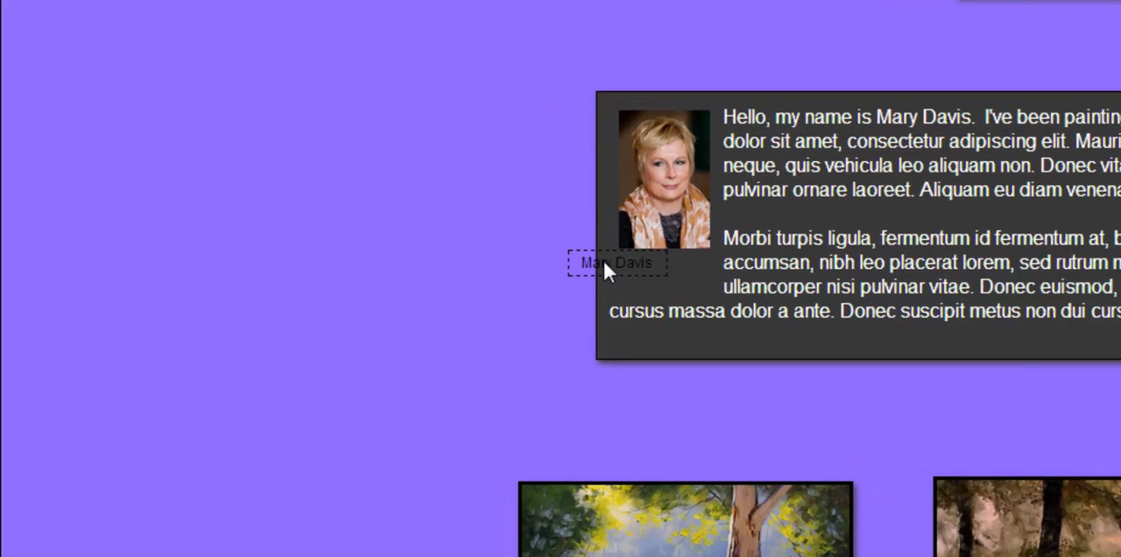
- Set the font color of the portrait's caption to white
left_click(602, 260)
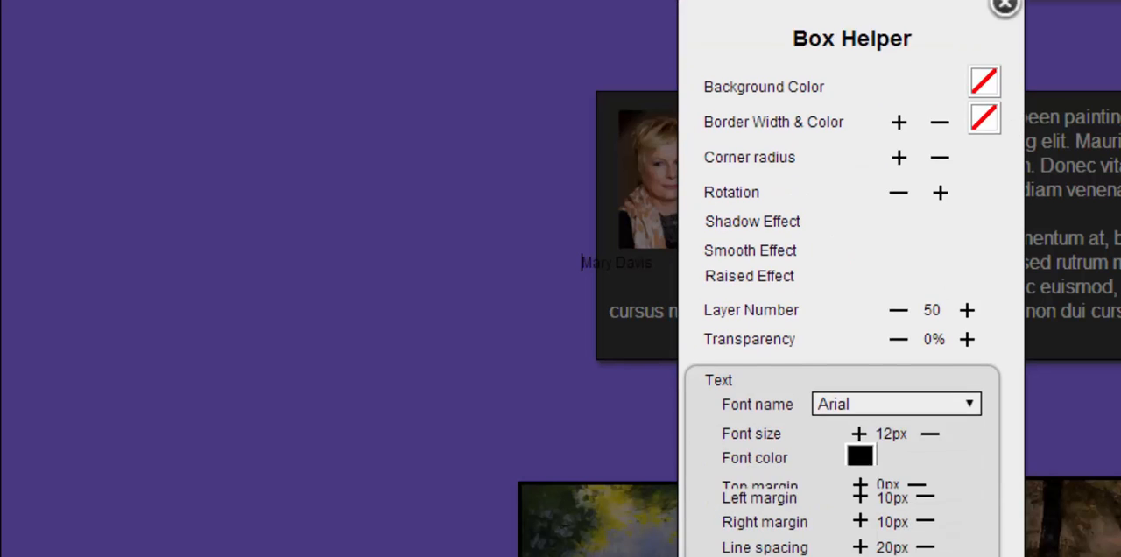
left_click(859, 392)
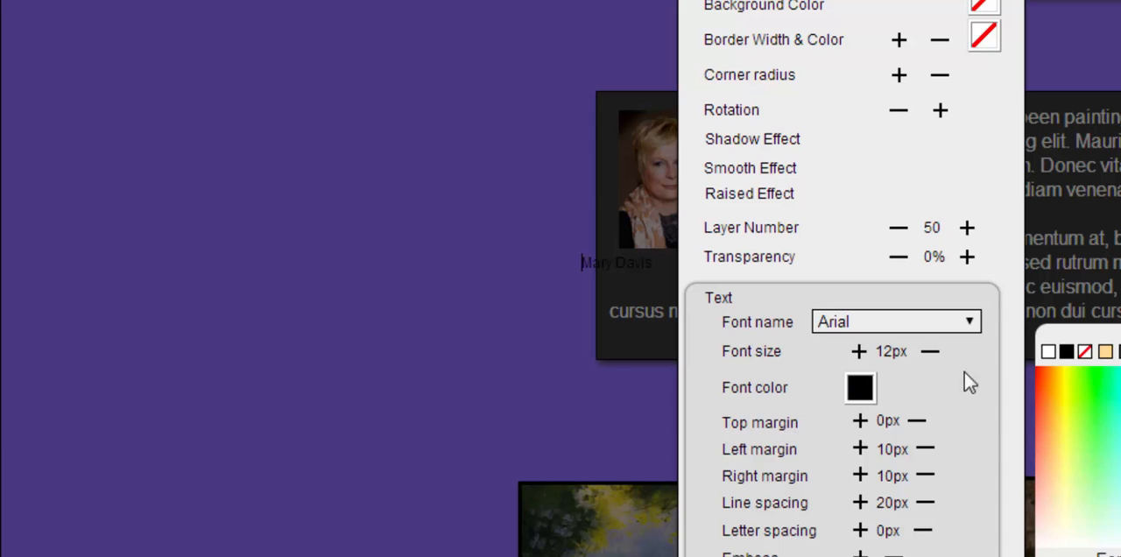
left_click(1050, 356)
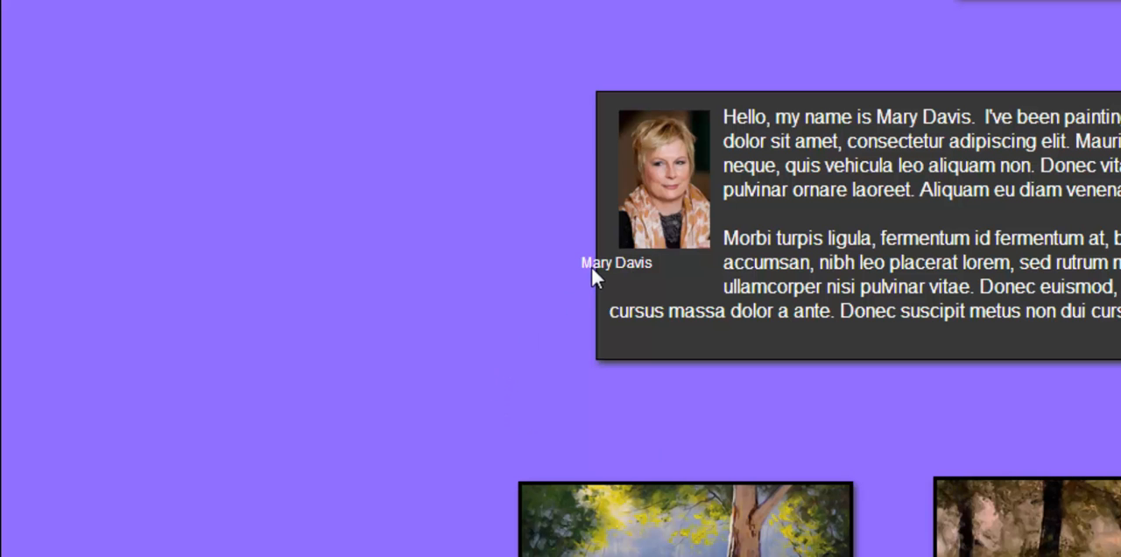
- Nudge the caption to the right until it is centred beneath the portrait photo
key("Right")
key("Right")
key("Right")
key("Right")
key("Right")
key("Right")
key("Right")
key("Right")
key("Right")
key("Right")
key("Right")
key("Right")
key("Right")
key("Right")
key("Right")
key("Right")
key("Right")
key("Right")
key("Right")
key("Right")
key("Right")
key("Right")
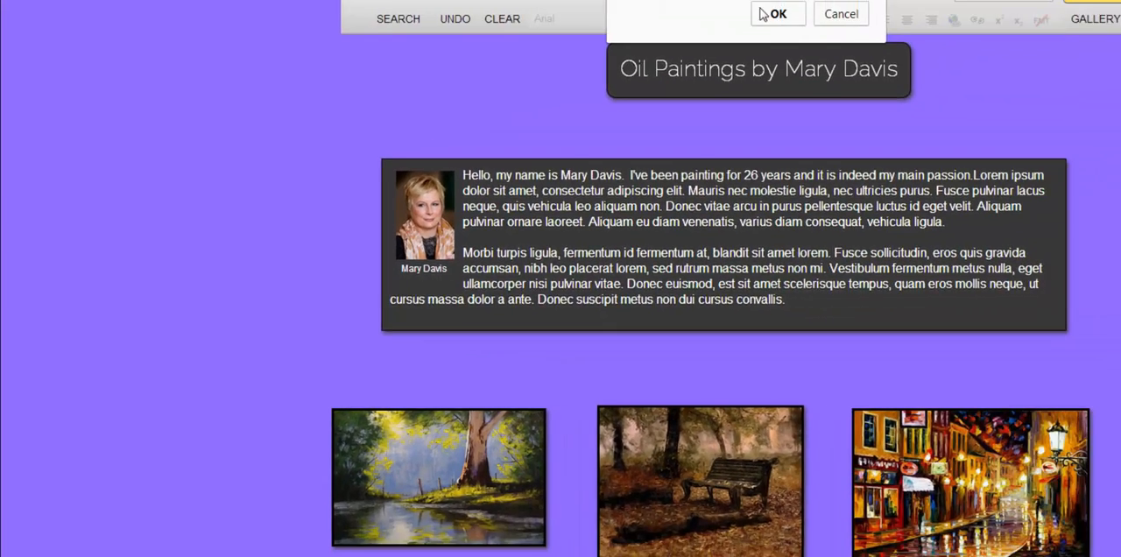
- Publish the page again and check the live version, including the enlarged view of the lower street painting
left_click(767, 13)
left_click(843, 68)
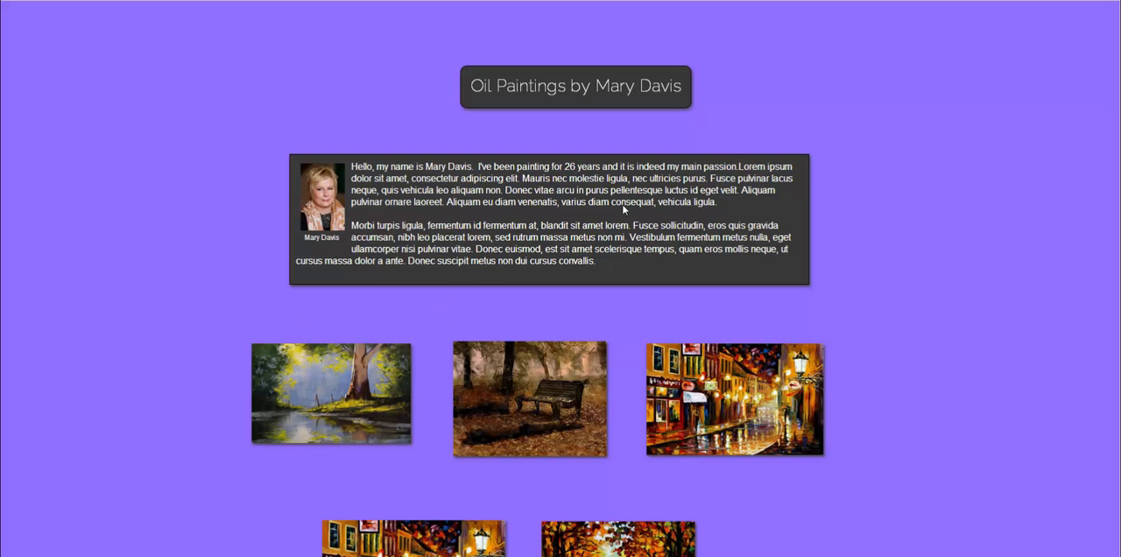
scroll(564, 425, "down", 3)
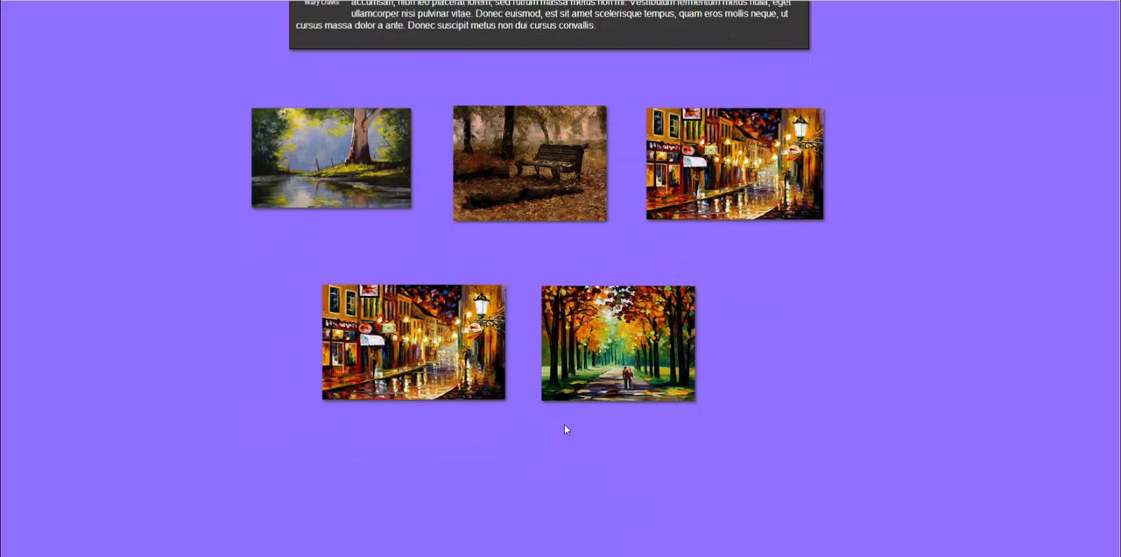
left_click(419, 336)
left_click(843, 269)
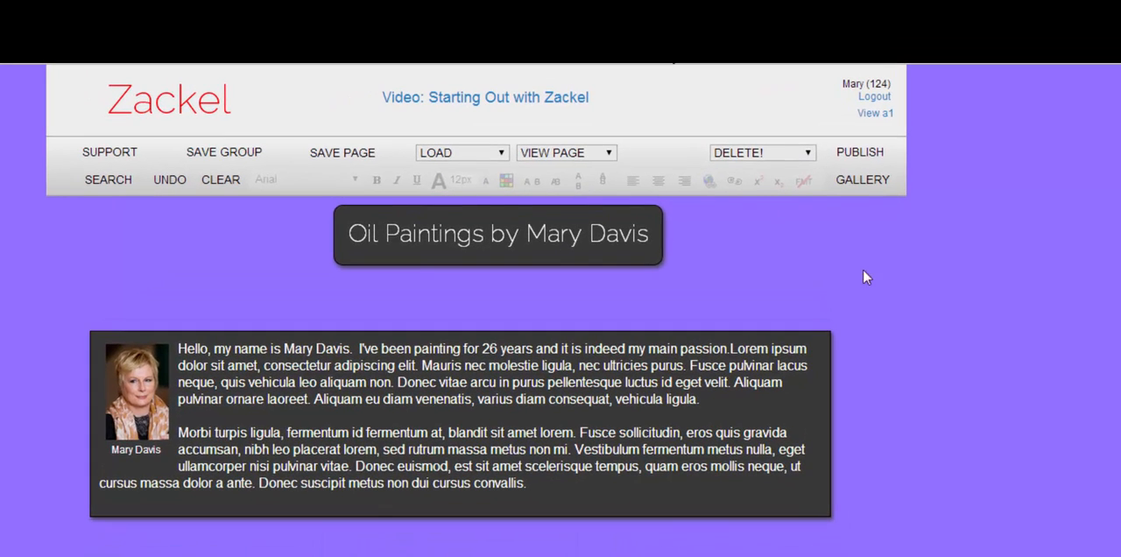
scroll(986, 310, "up", 1)
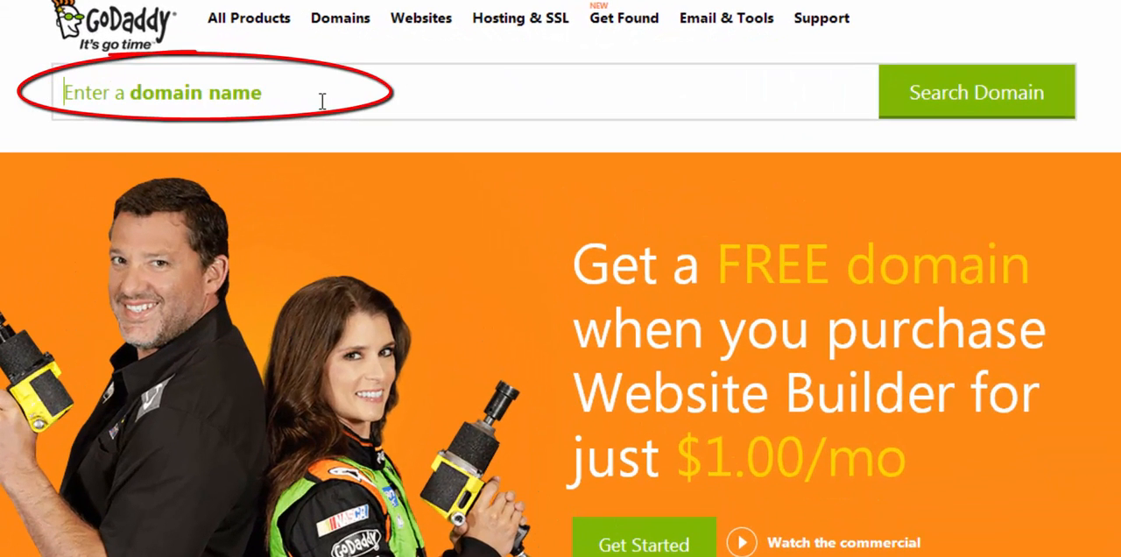
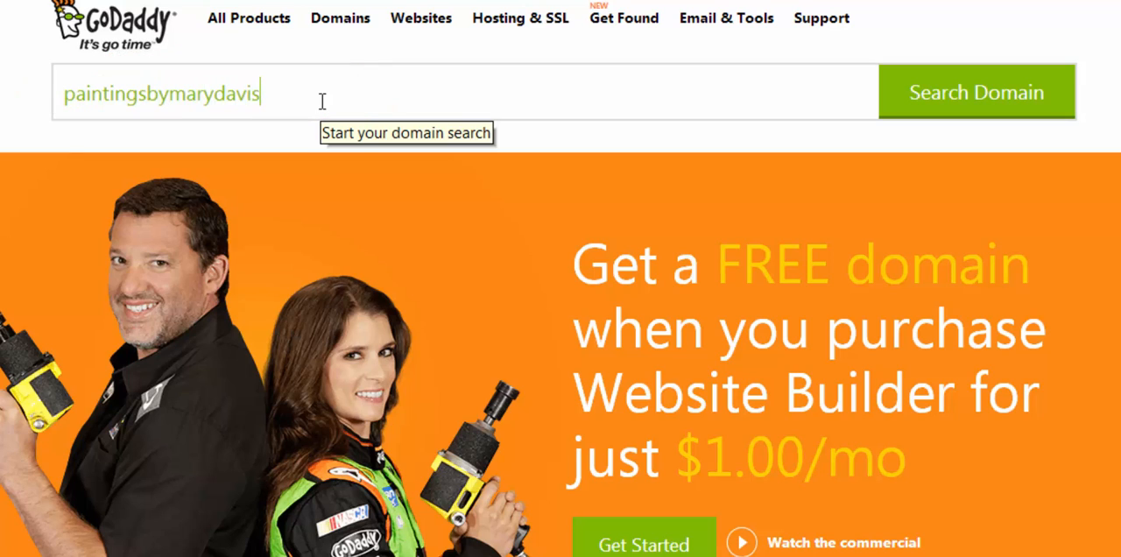
- On GoDaddy, search for a domain combining "paintingsby" with the painter's full name and take the .com version to checkout
left_click(985, 101)
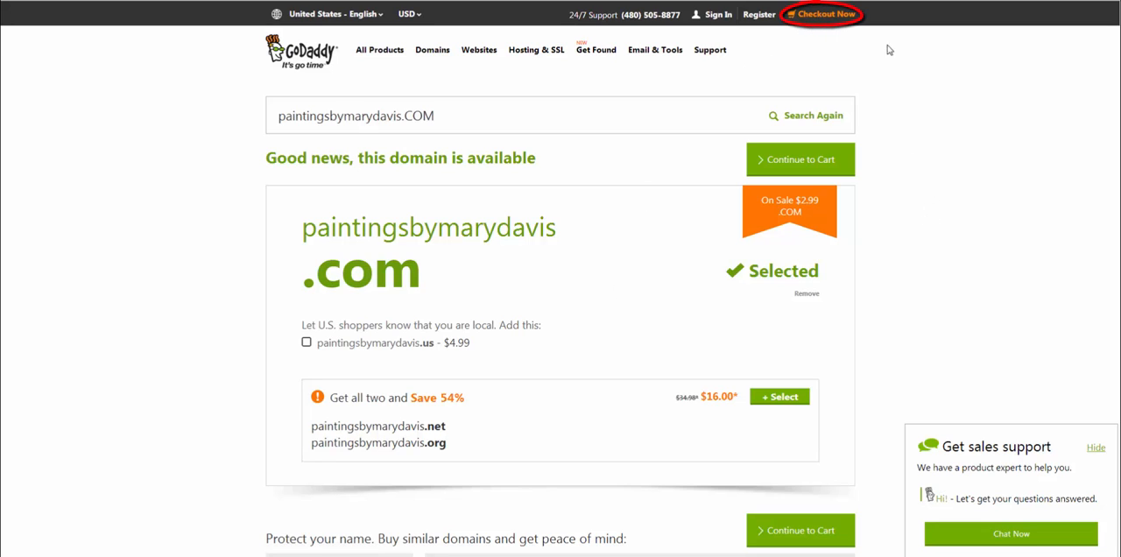
left_click(819, 15)
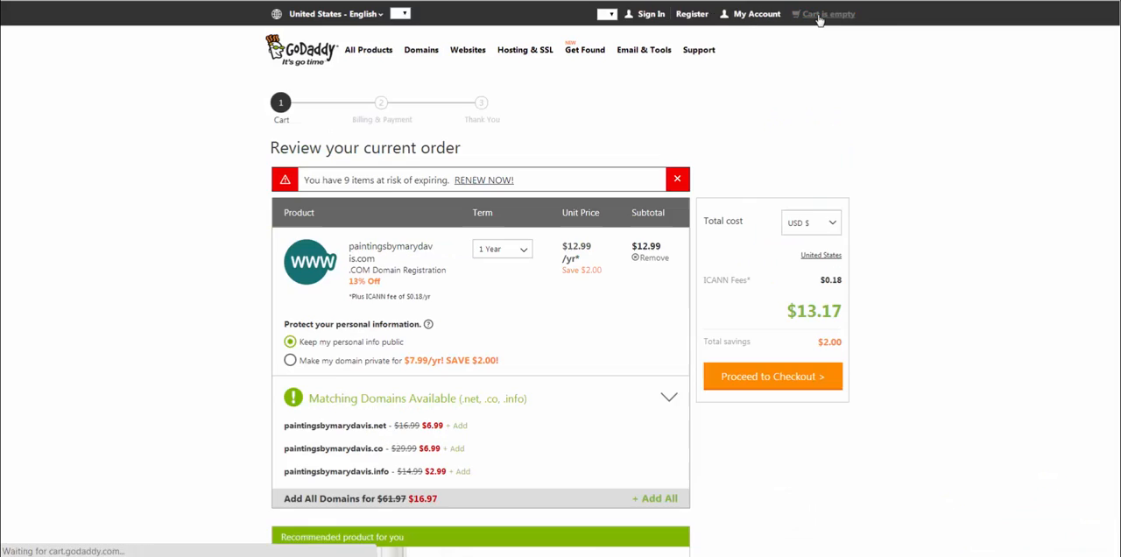